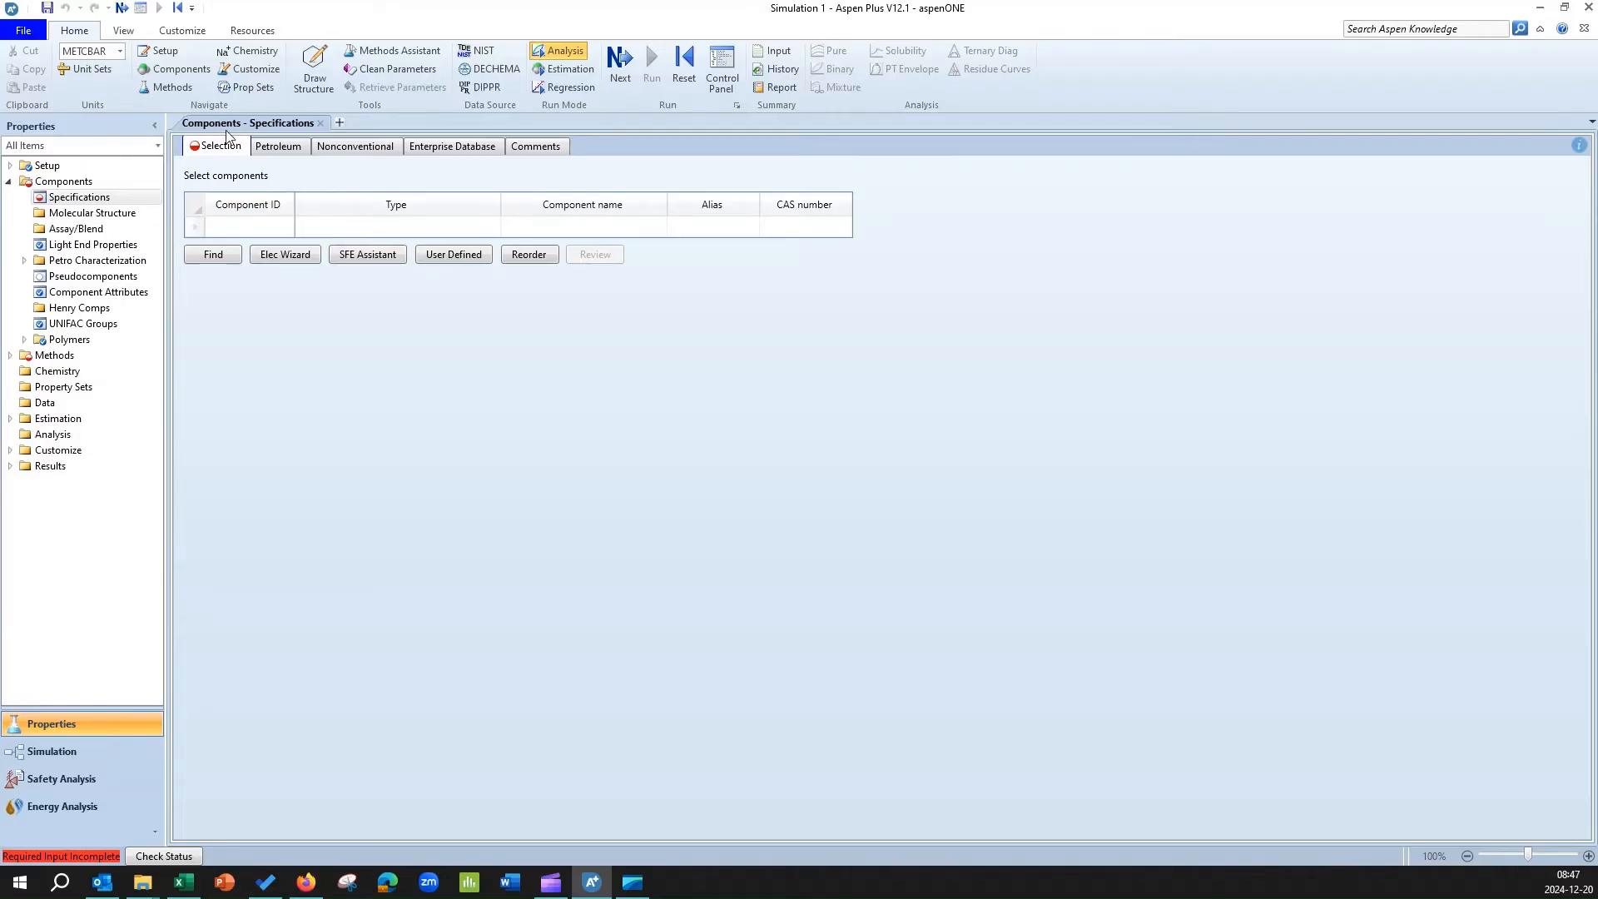
- Search the compound databanks for names containing "water" and add WATER (H2O) to the component list
{"action": "left_click", "coordinate": [218, 255]}
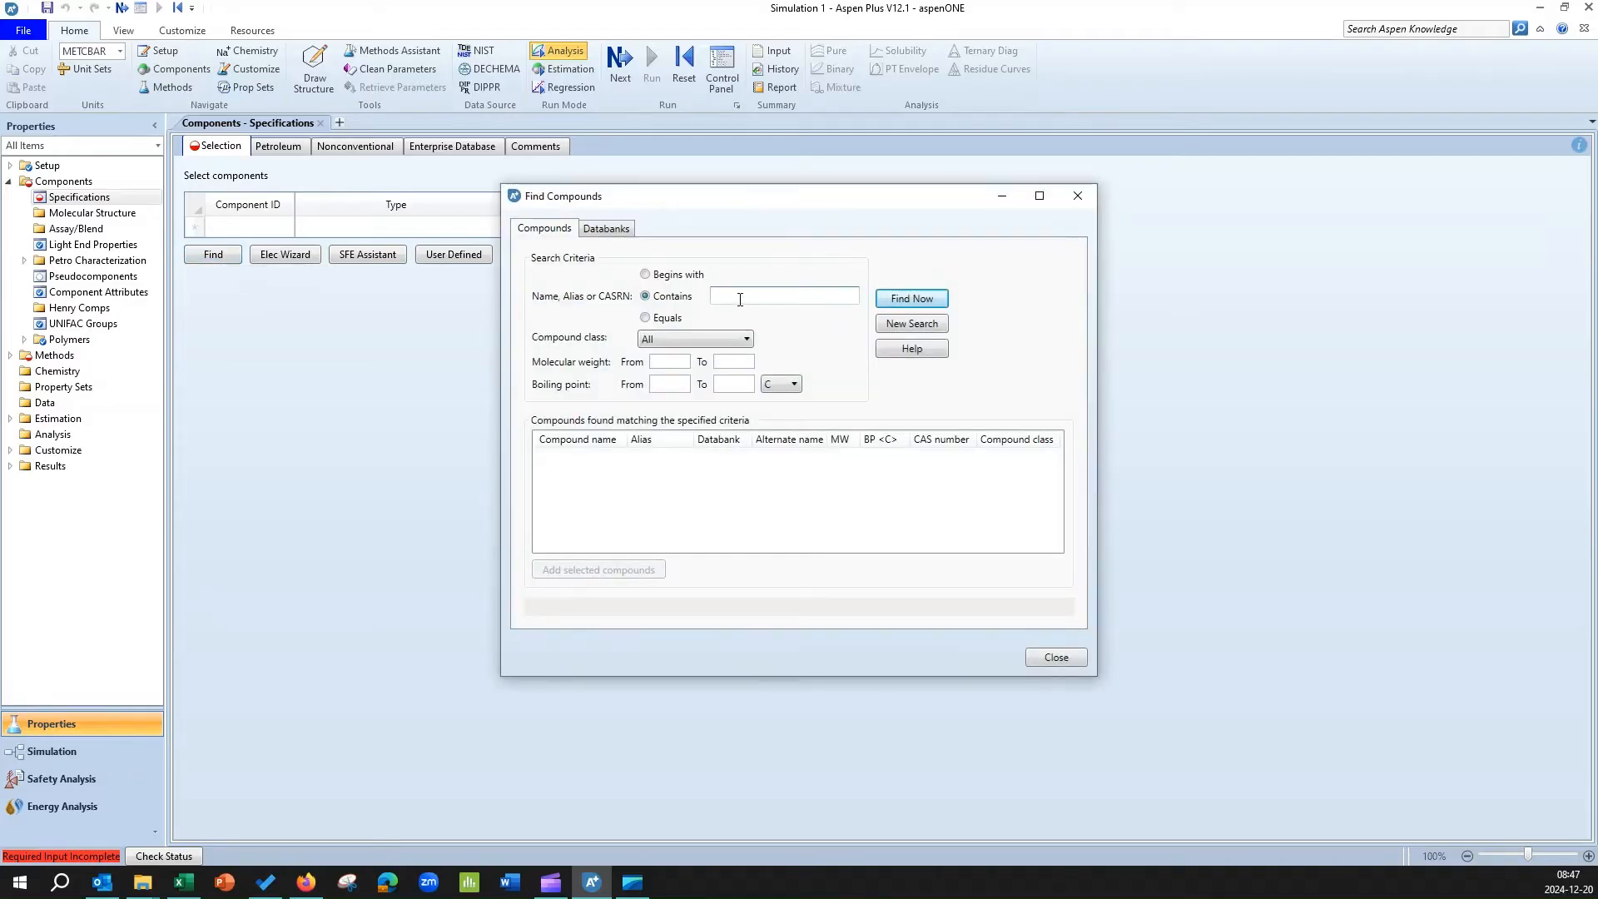
{"action": "type", "text": "water"}
{"action": "left_click", "coordinate": [903, 299]}
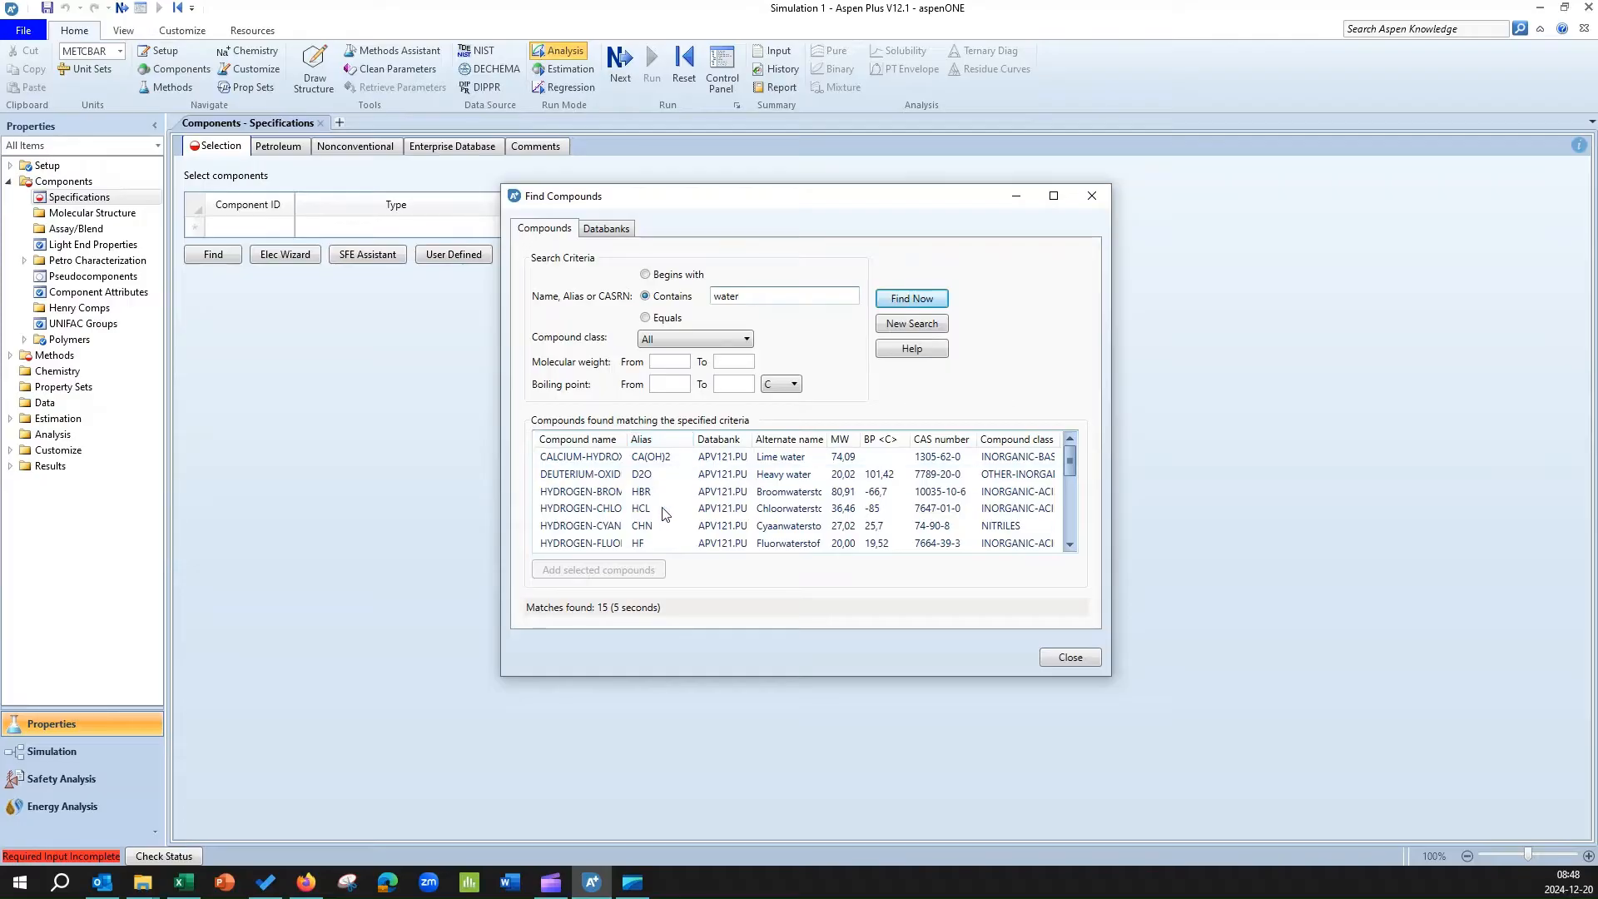
{"action": "scroll", "coordinate": [663, 516], "scroll_direction": "down", "scroll_amount": 2}
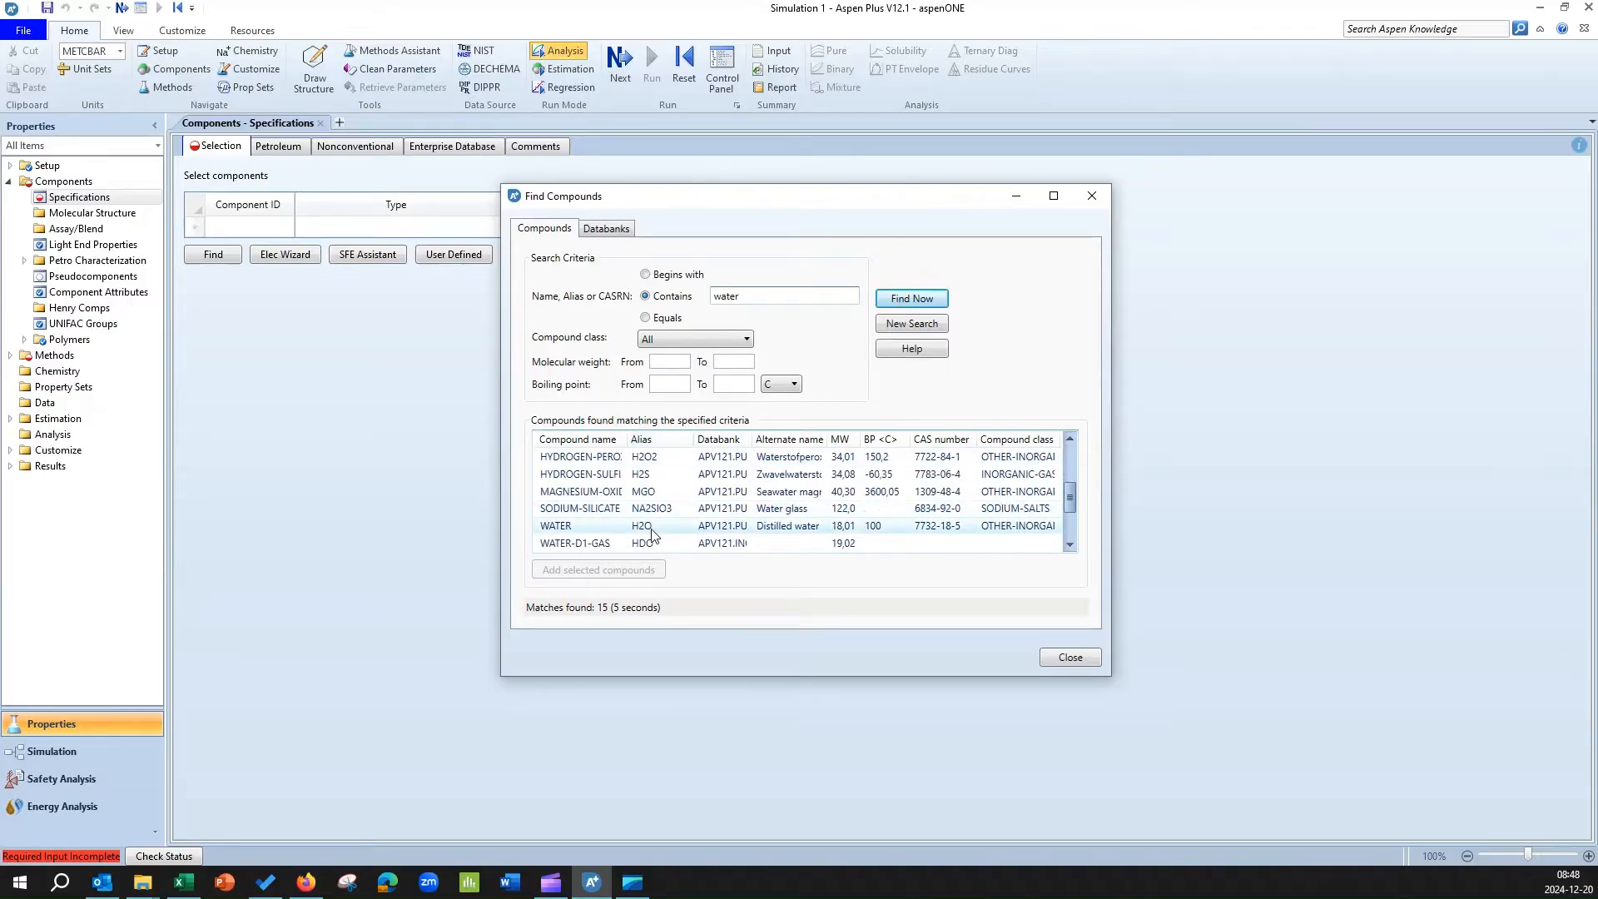
{"action": "left_click", "coordinate": [653, 531]}
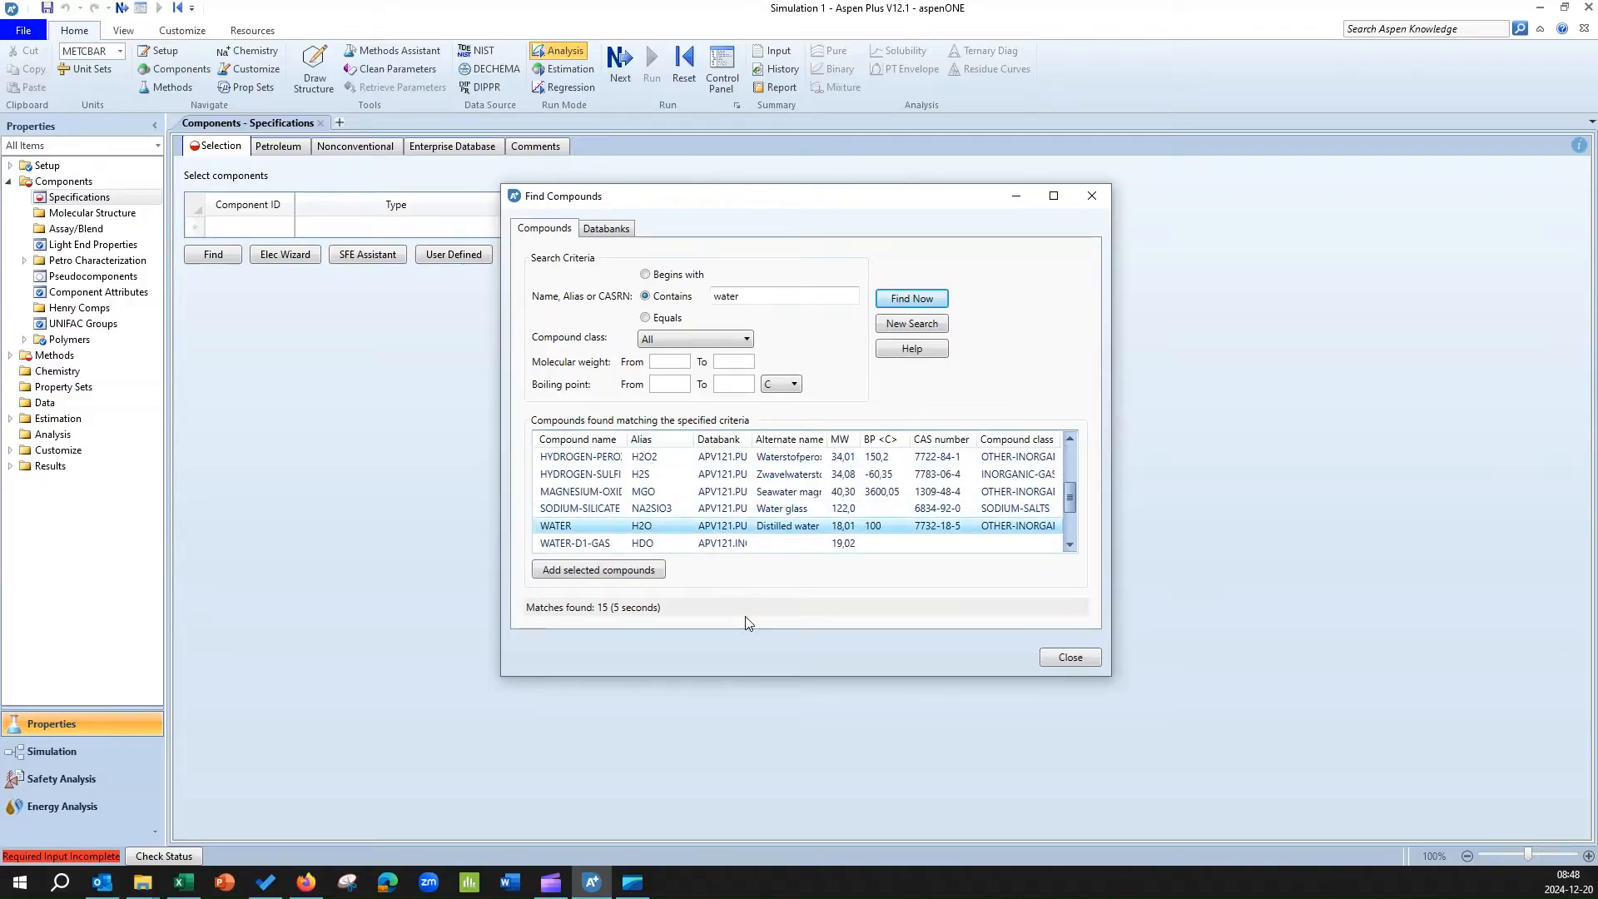
{"action": "left_click", "coordinate": [620, 574]}
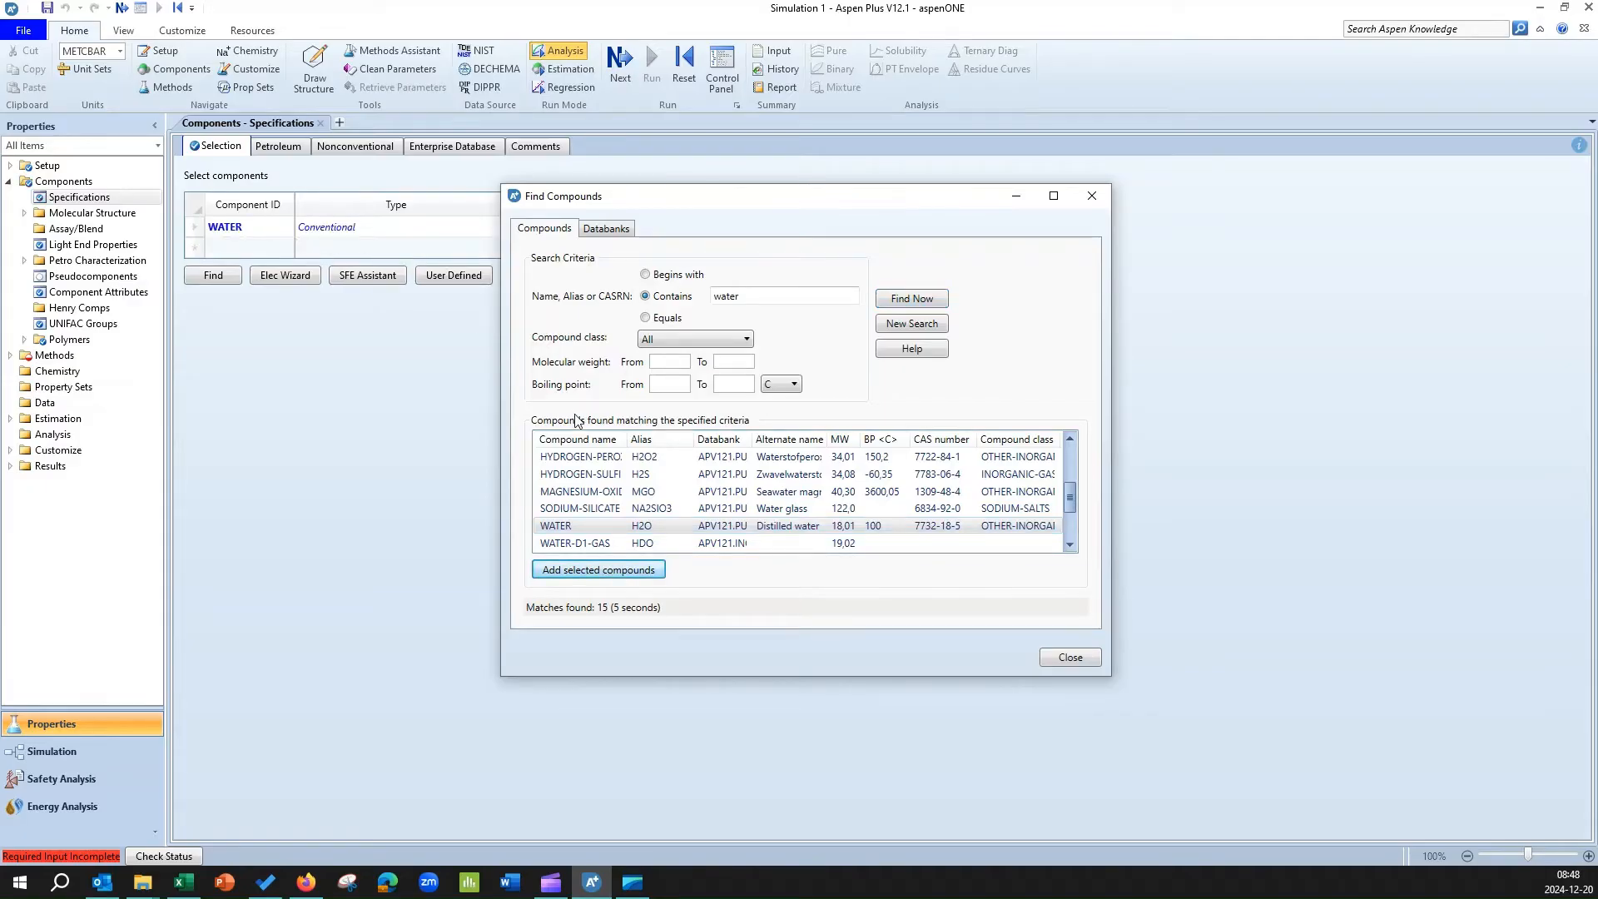
{"action": "left_click", "coordinate": [1078, 661]}
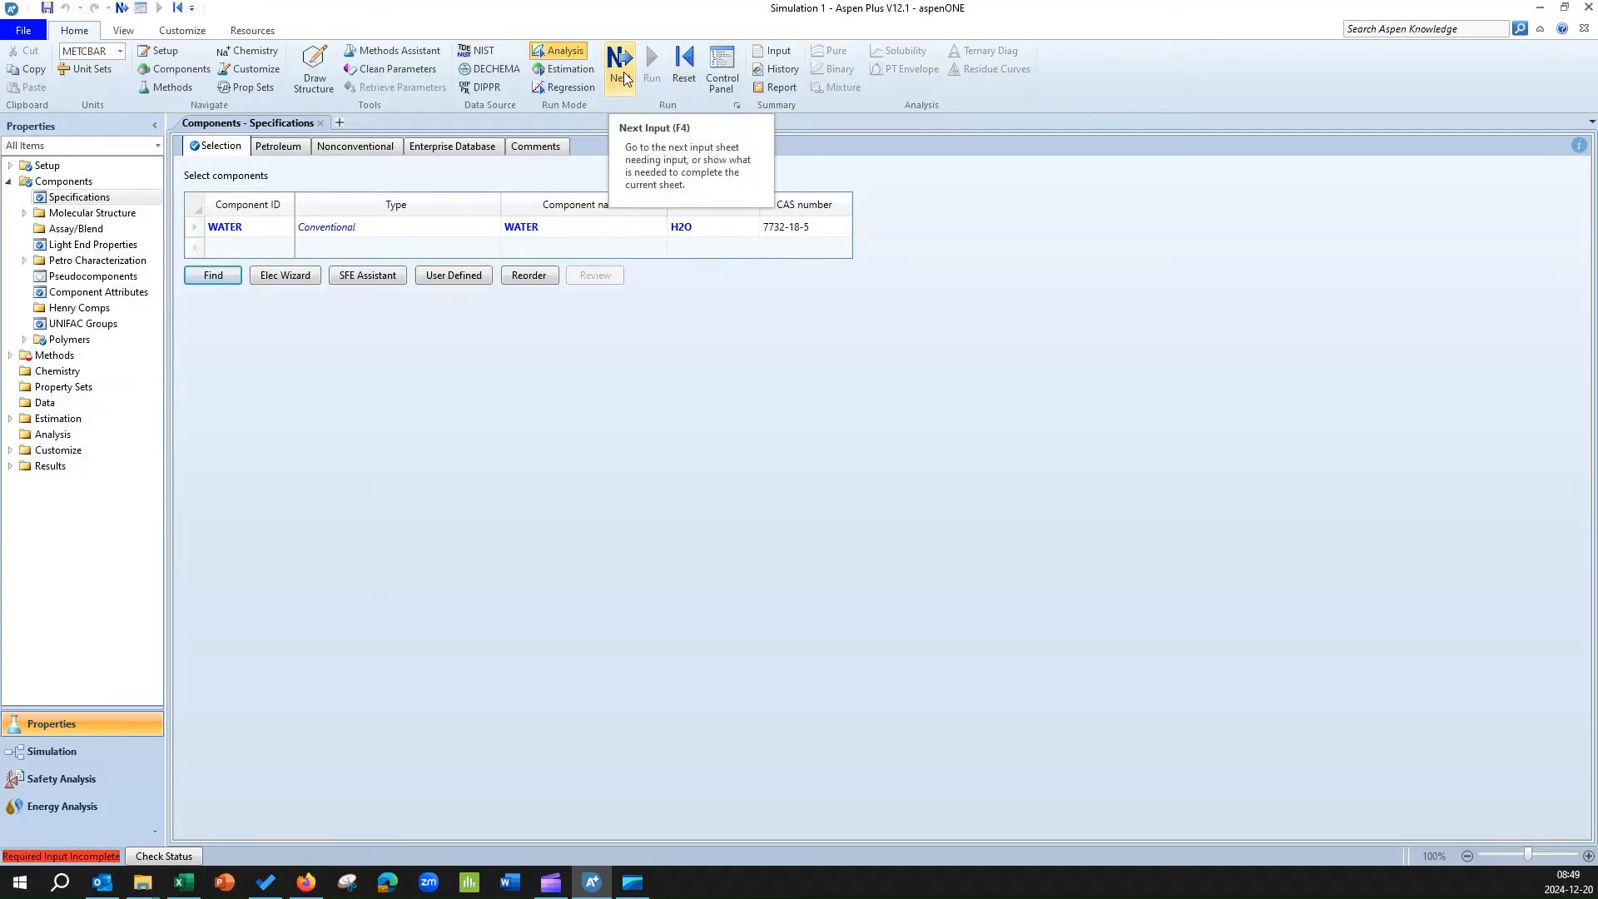
- Proceed to the global property method specifications and choose STEAM-TA as the method
{"action": "left_click", "coordinate": [620, 67]}
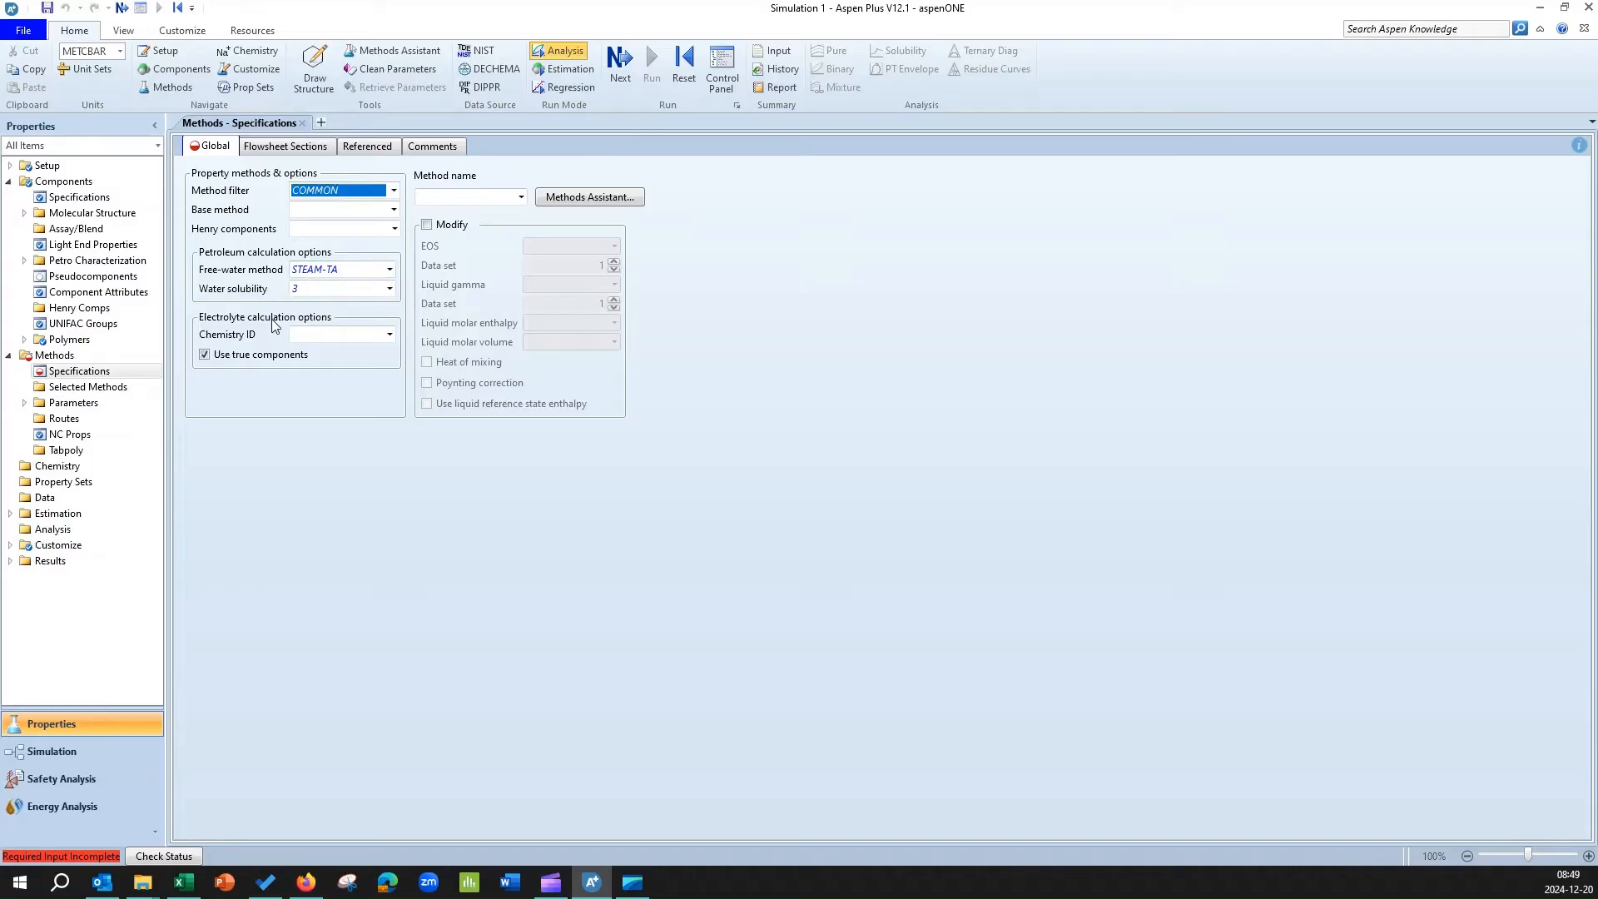
{"action": "left_click", "coordinate": [521, 196]}
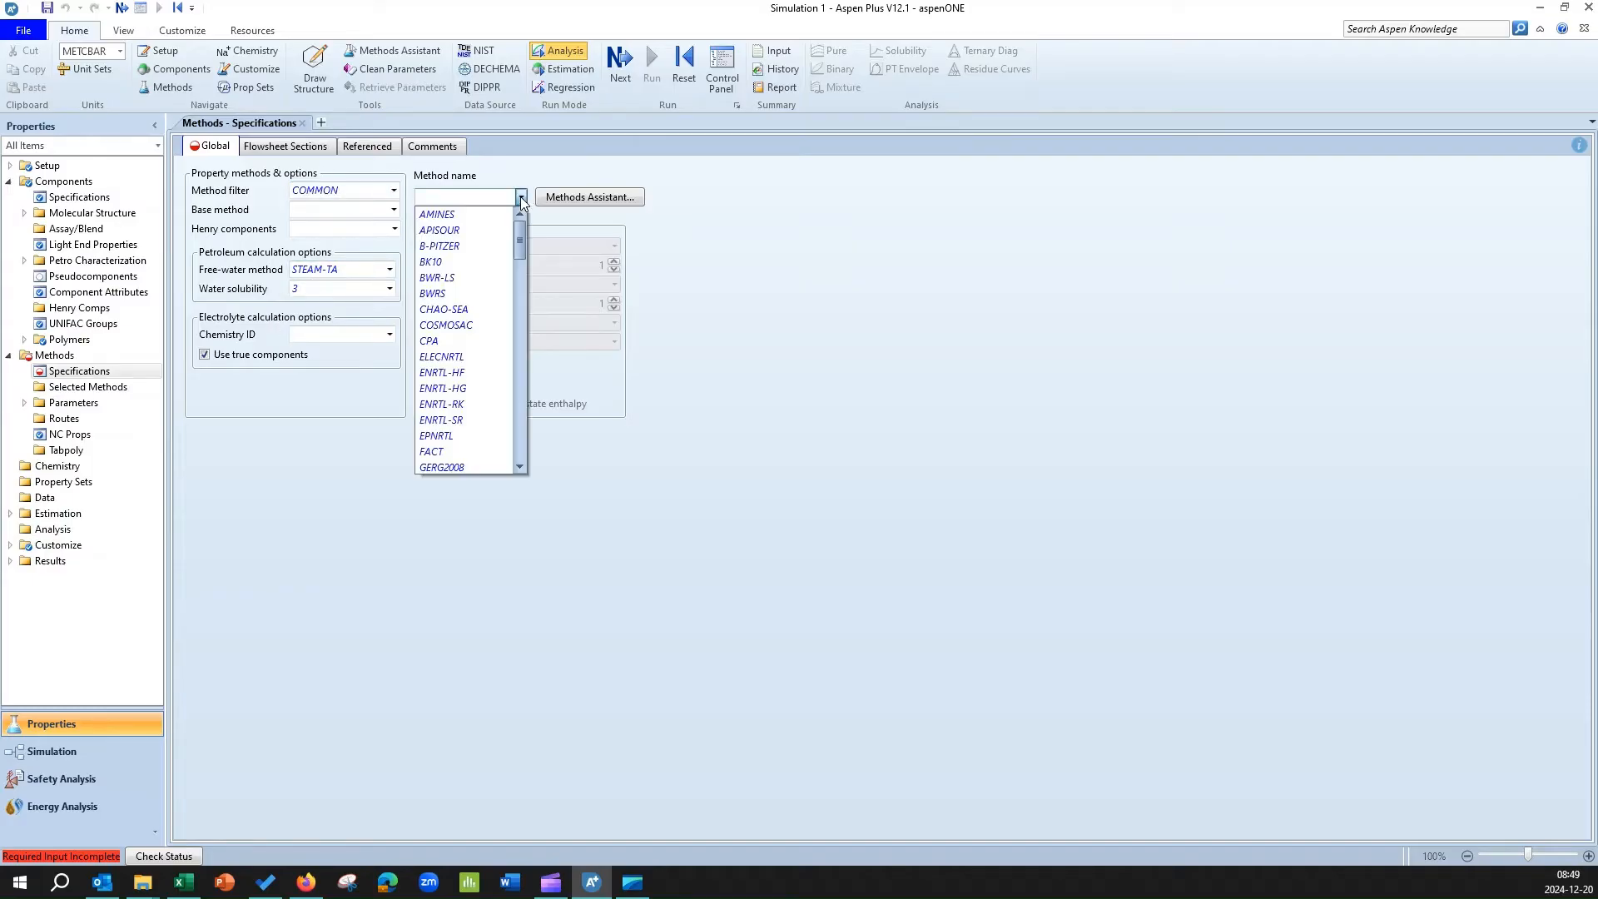
{"action": "left_click_drag", "start_coordinate": [521, 234], "coordinate": [536, 372]}
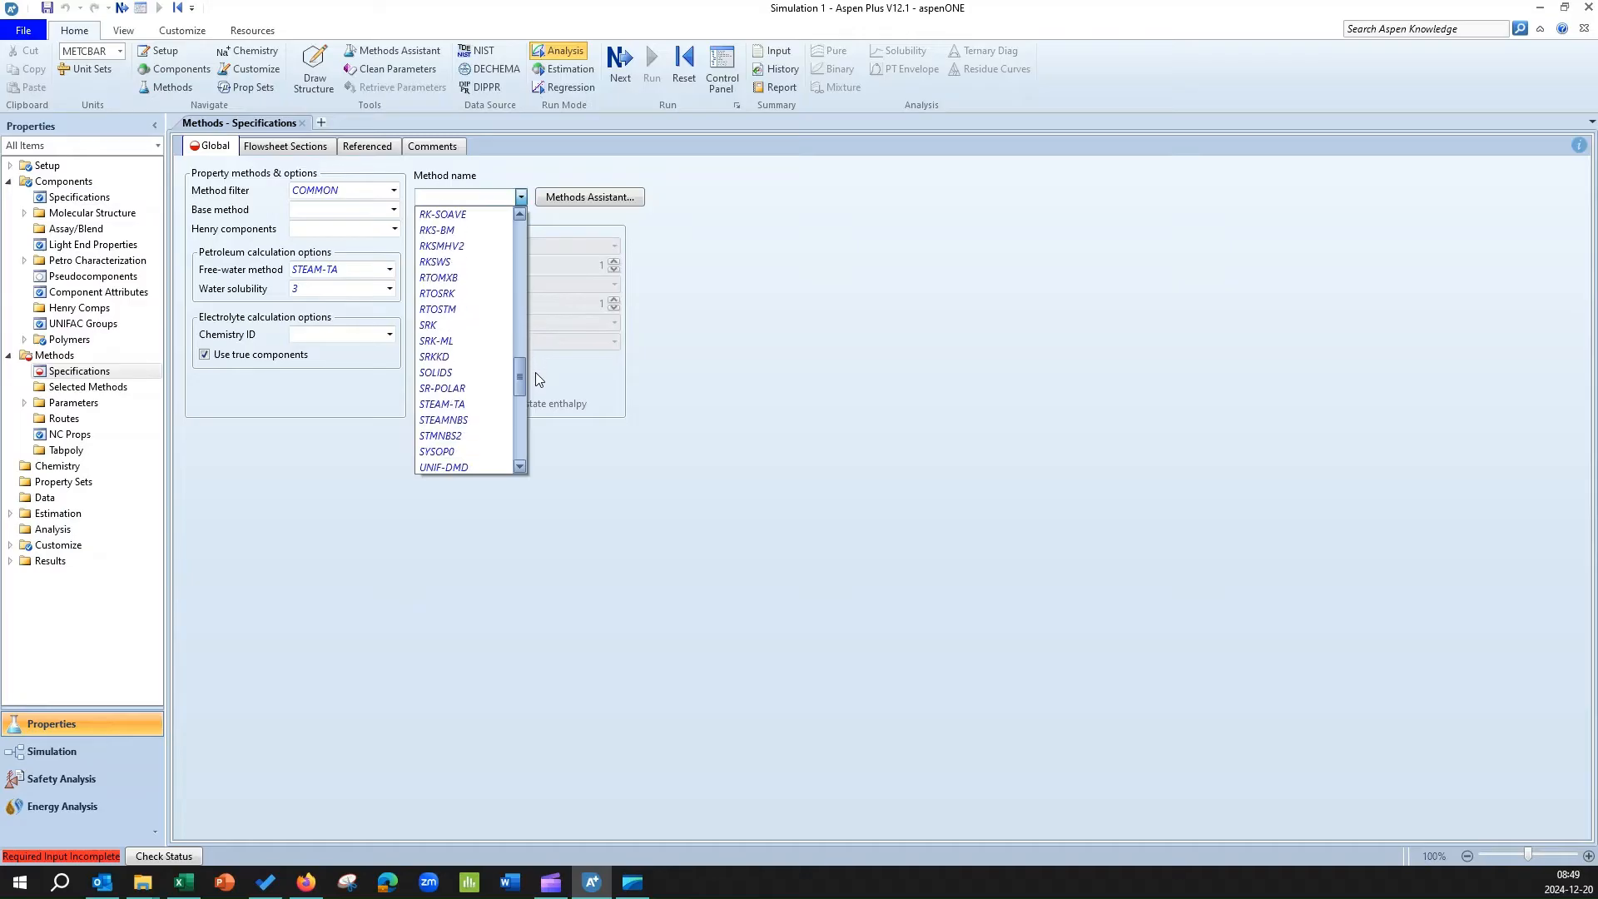
{"action": "left_click", "coordinate": [481, 408]}
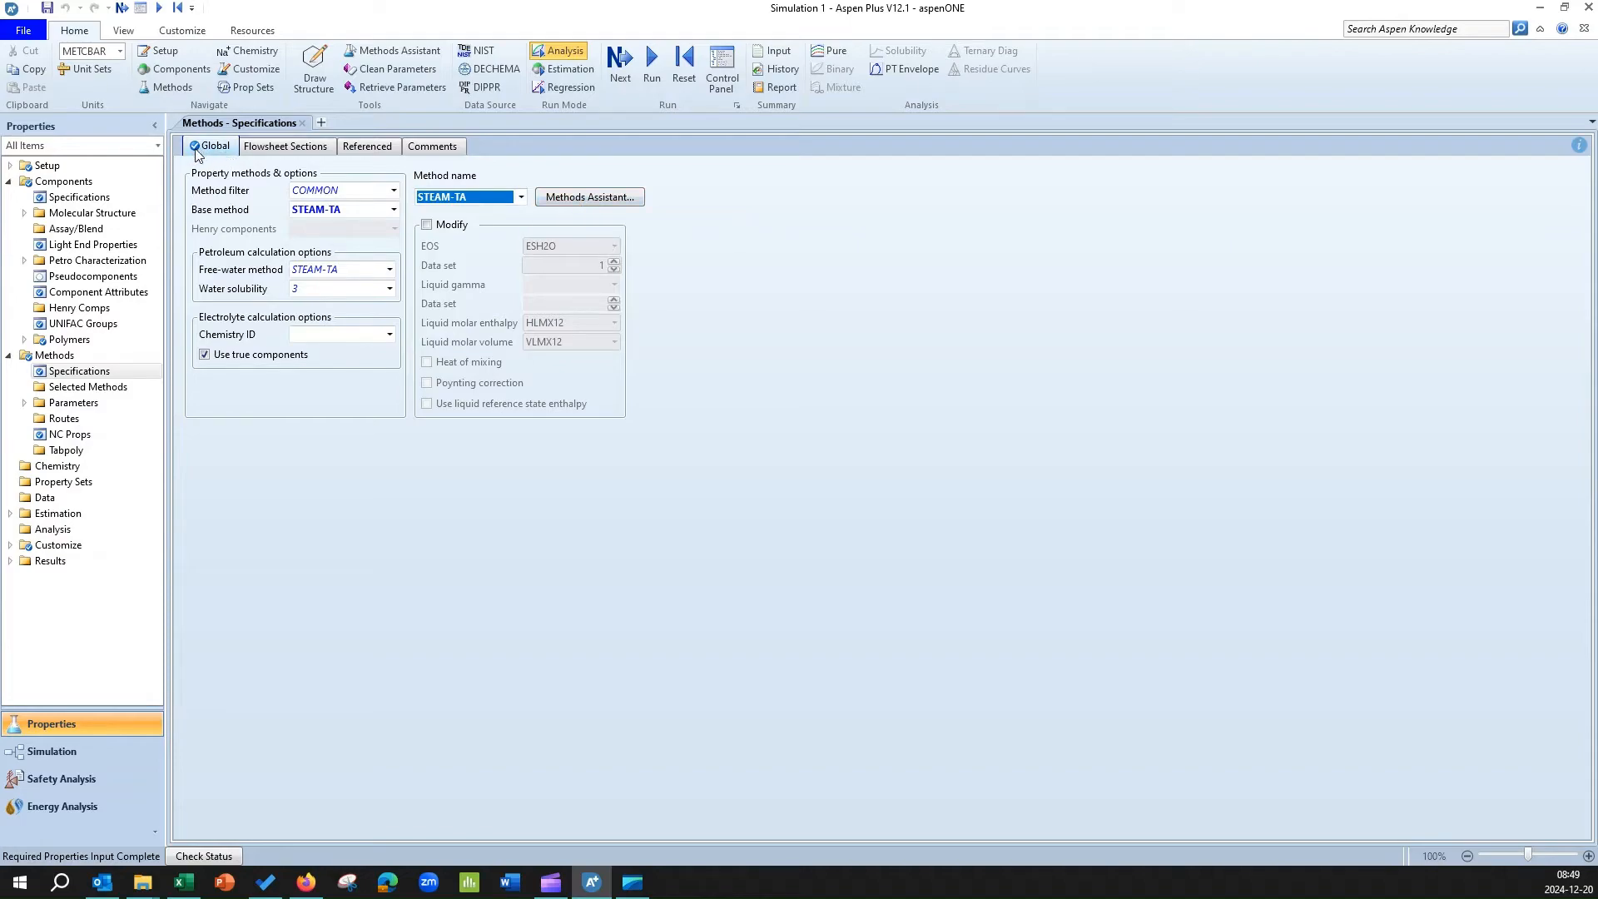
- Run the property analysis and setup, and switch to the Simulation environment
{"action": "left_click", "coordinate": [620, 75]}
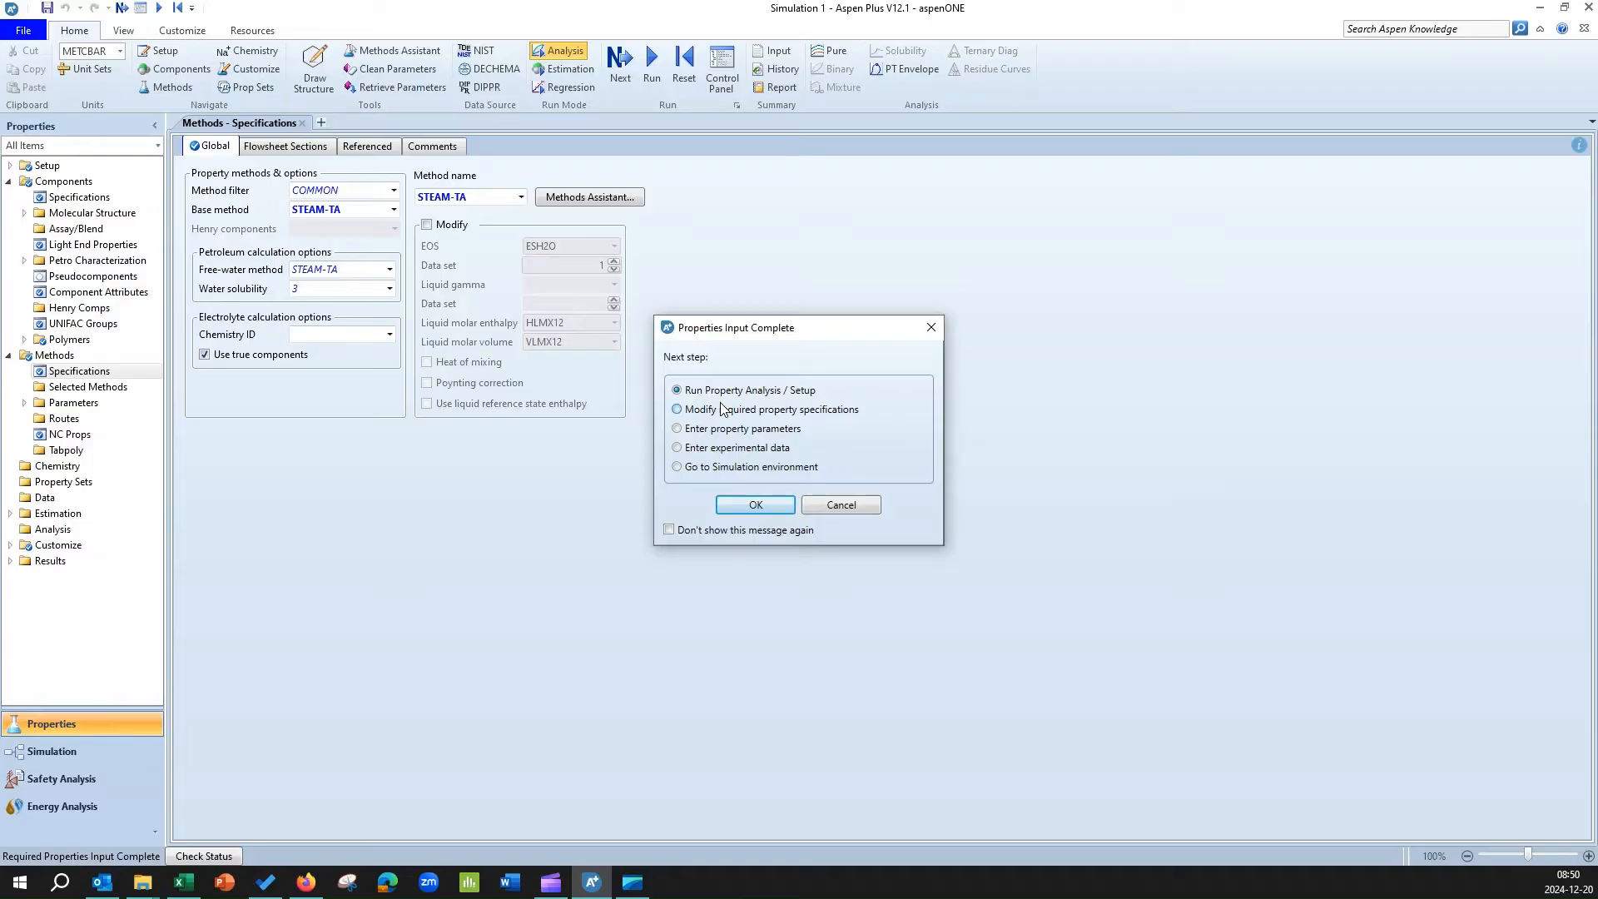
{"action": "left_click", "coordinate": [762, 509]}
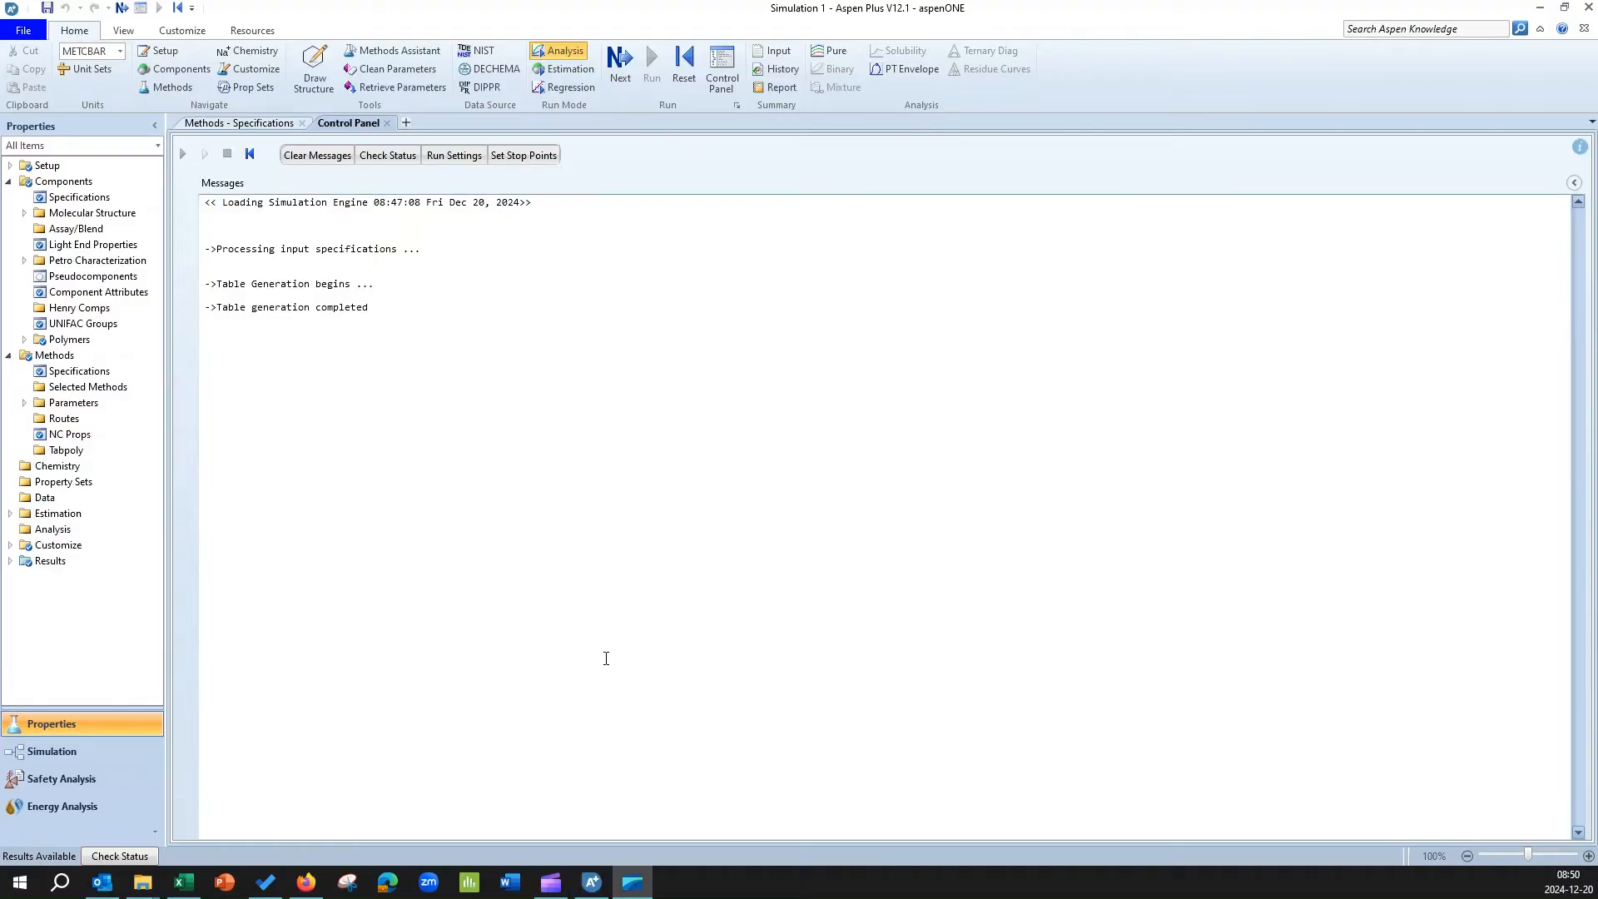
{"action": "left_click", "coordinate": [51, 759]}
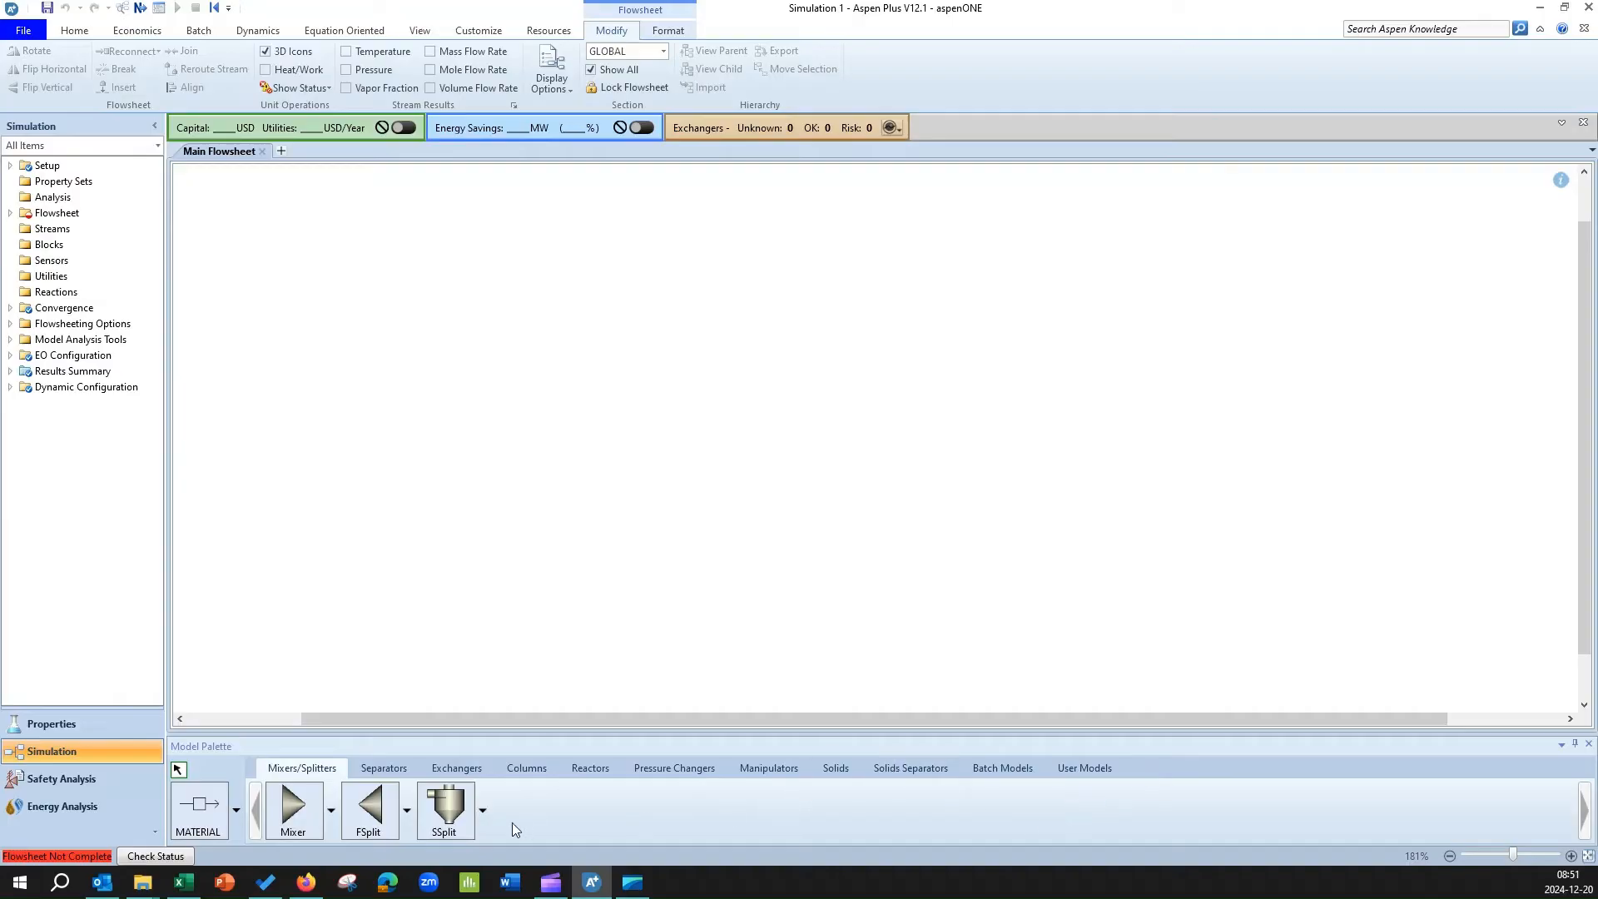
- Place a Compr block with the widening turbine icon in the upper-left area of the main flowsheet
{"action": "left_click", "coordinate": [676, 770]}
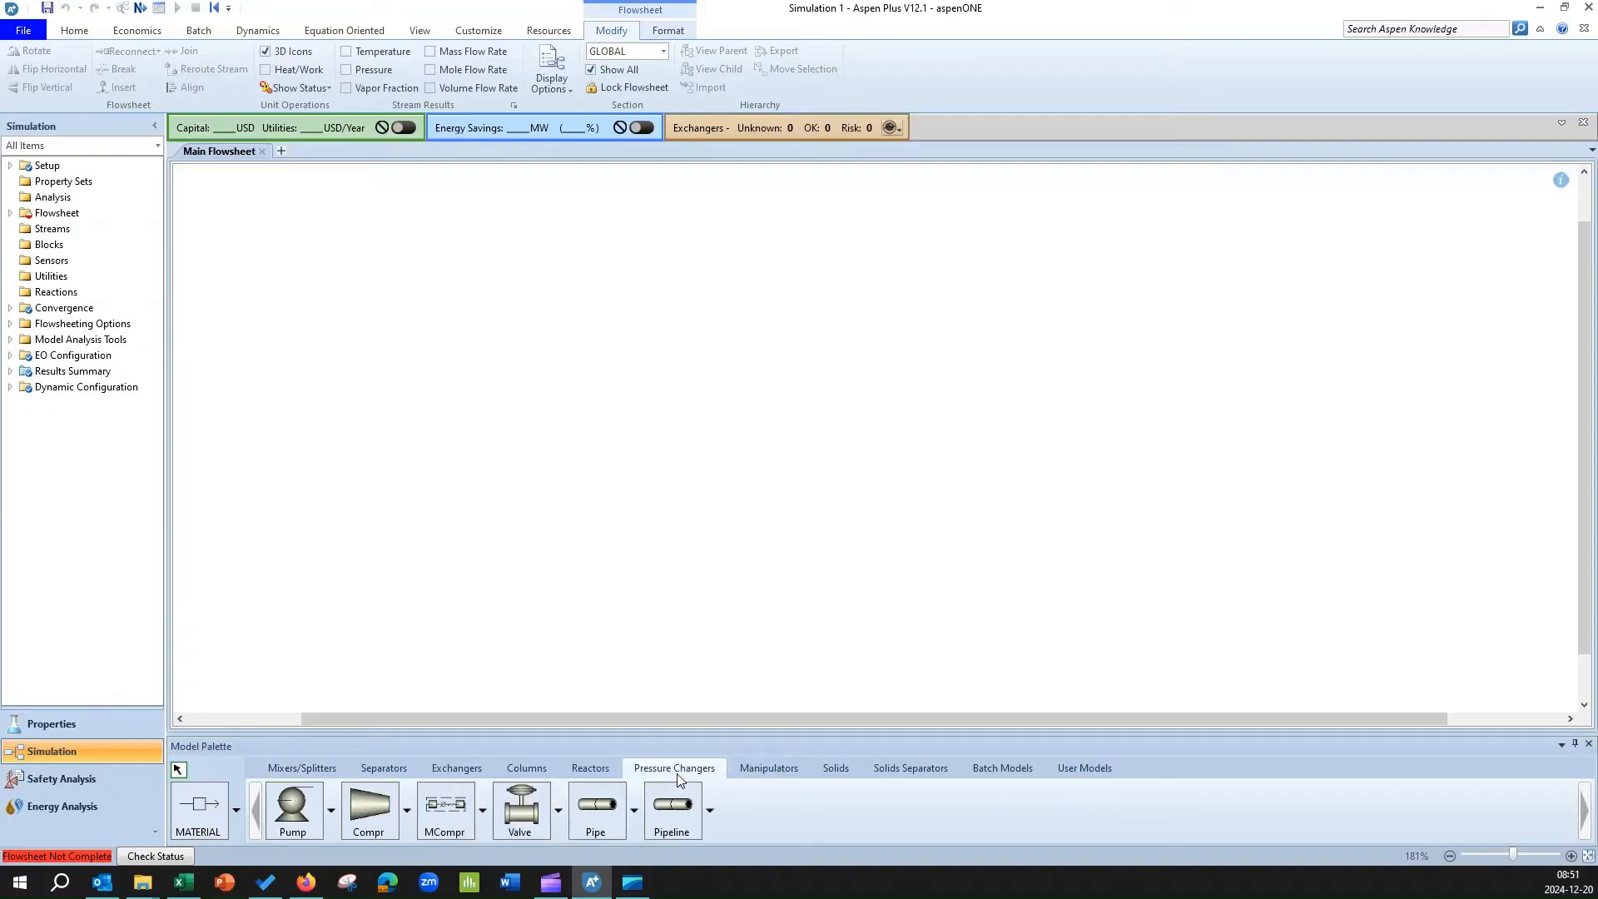
{"action": "left_click", "coordinate": [407, 811]}
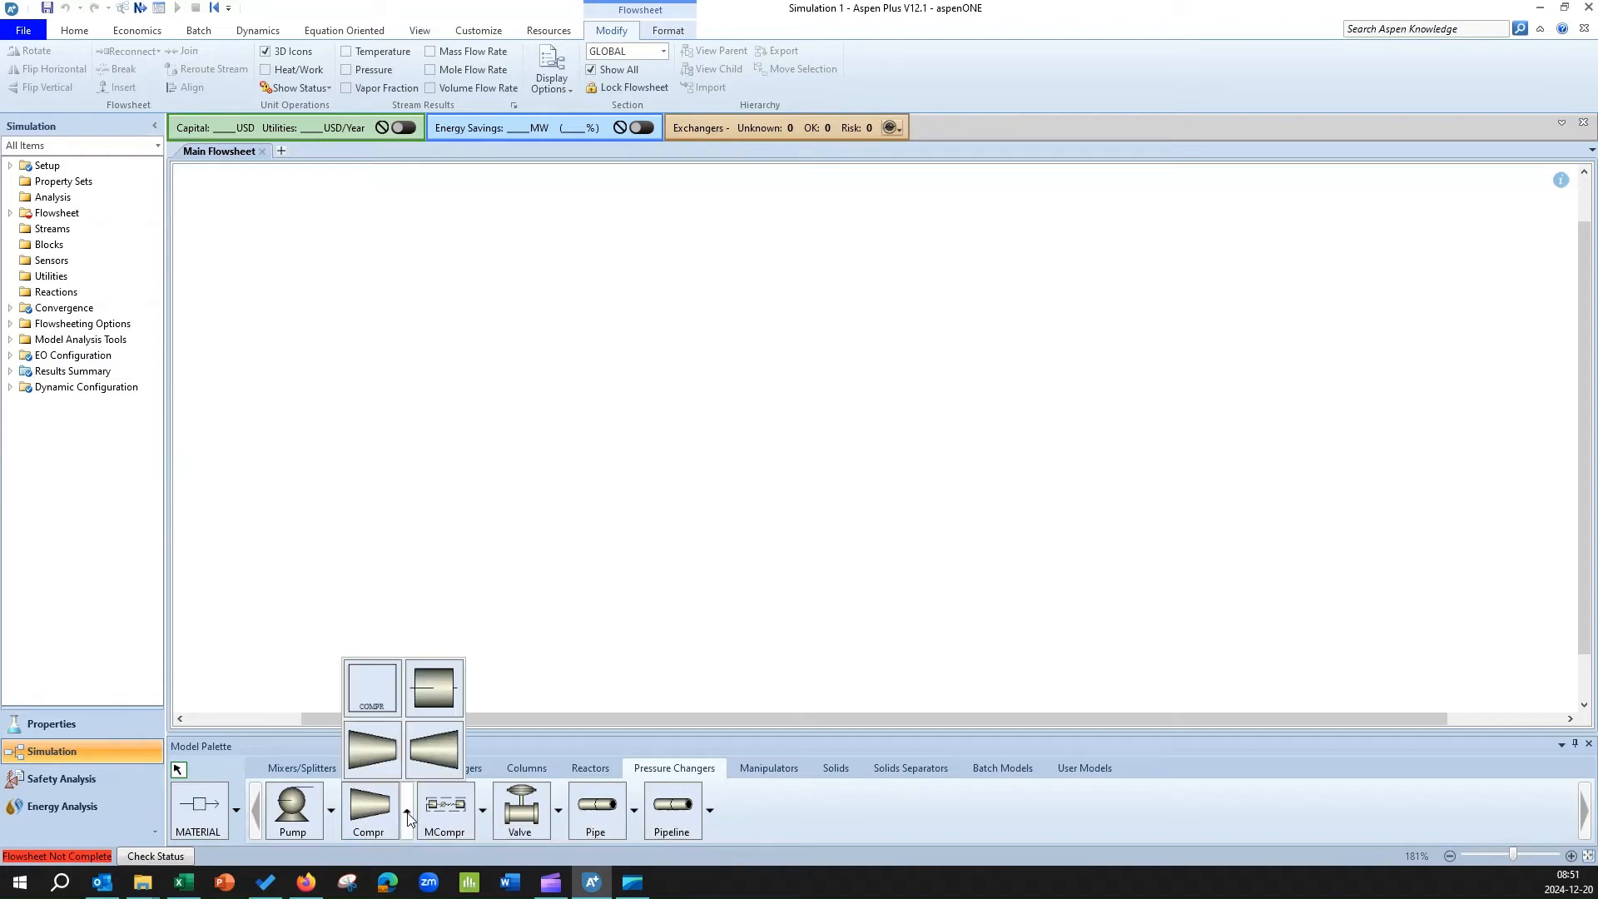
{"action": "left_click", "coordinate": [428, 746]}
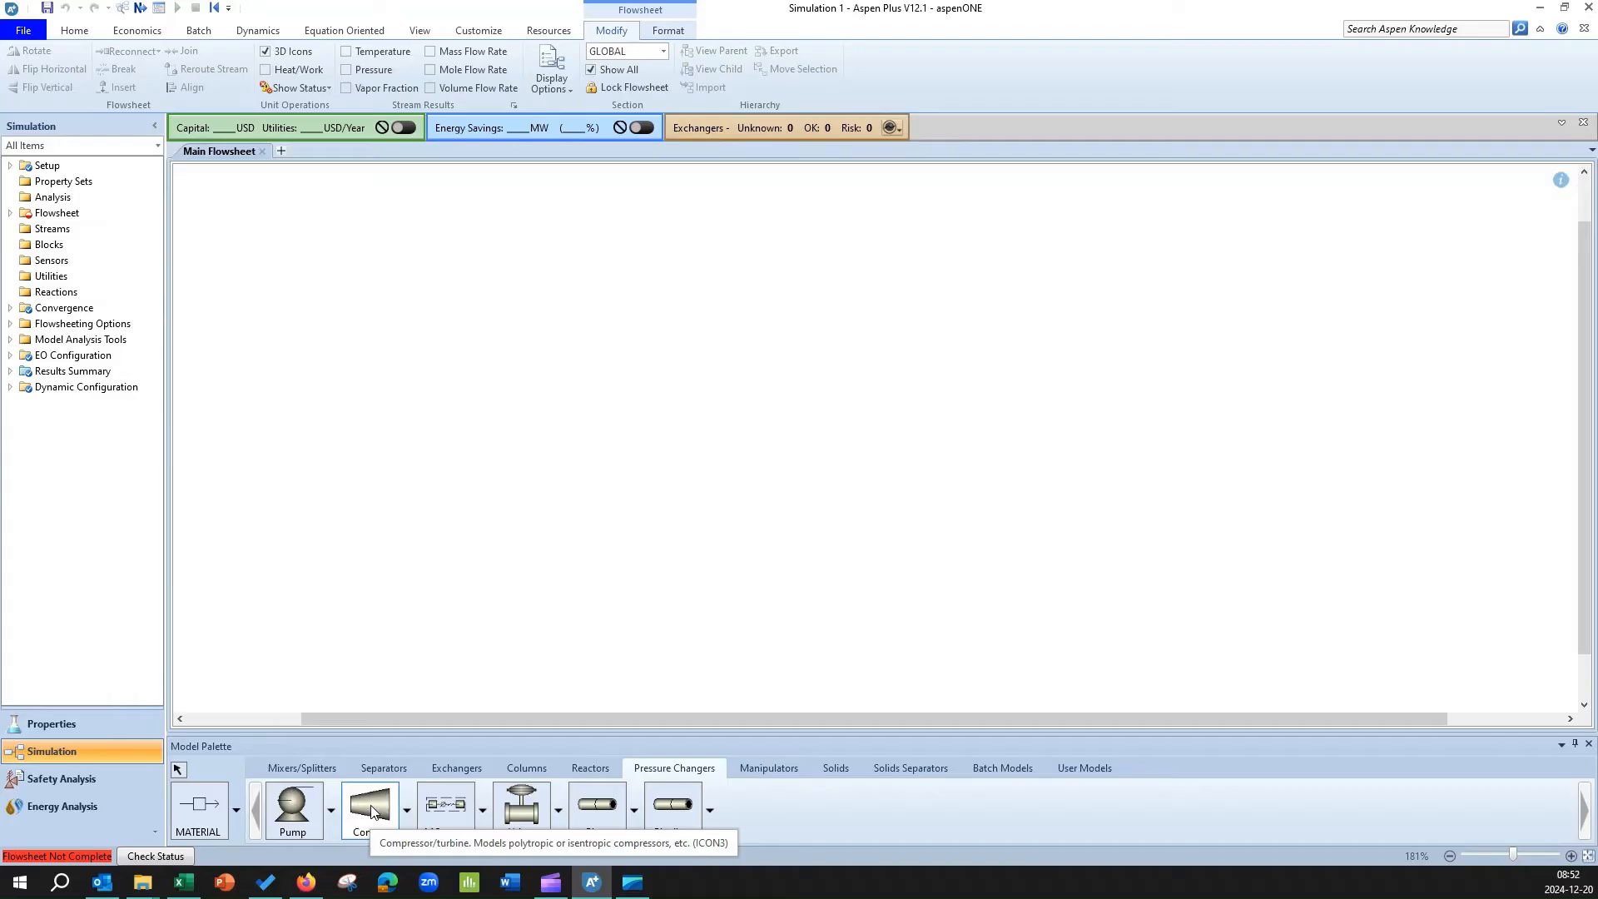
{"action": "left_click", "coordinate": [511, 354]}
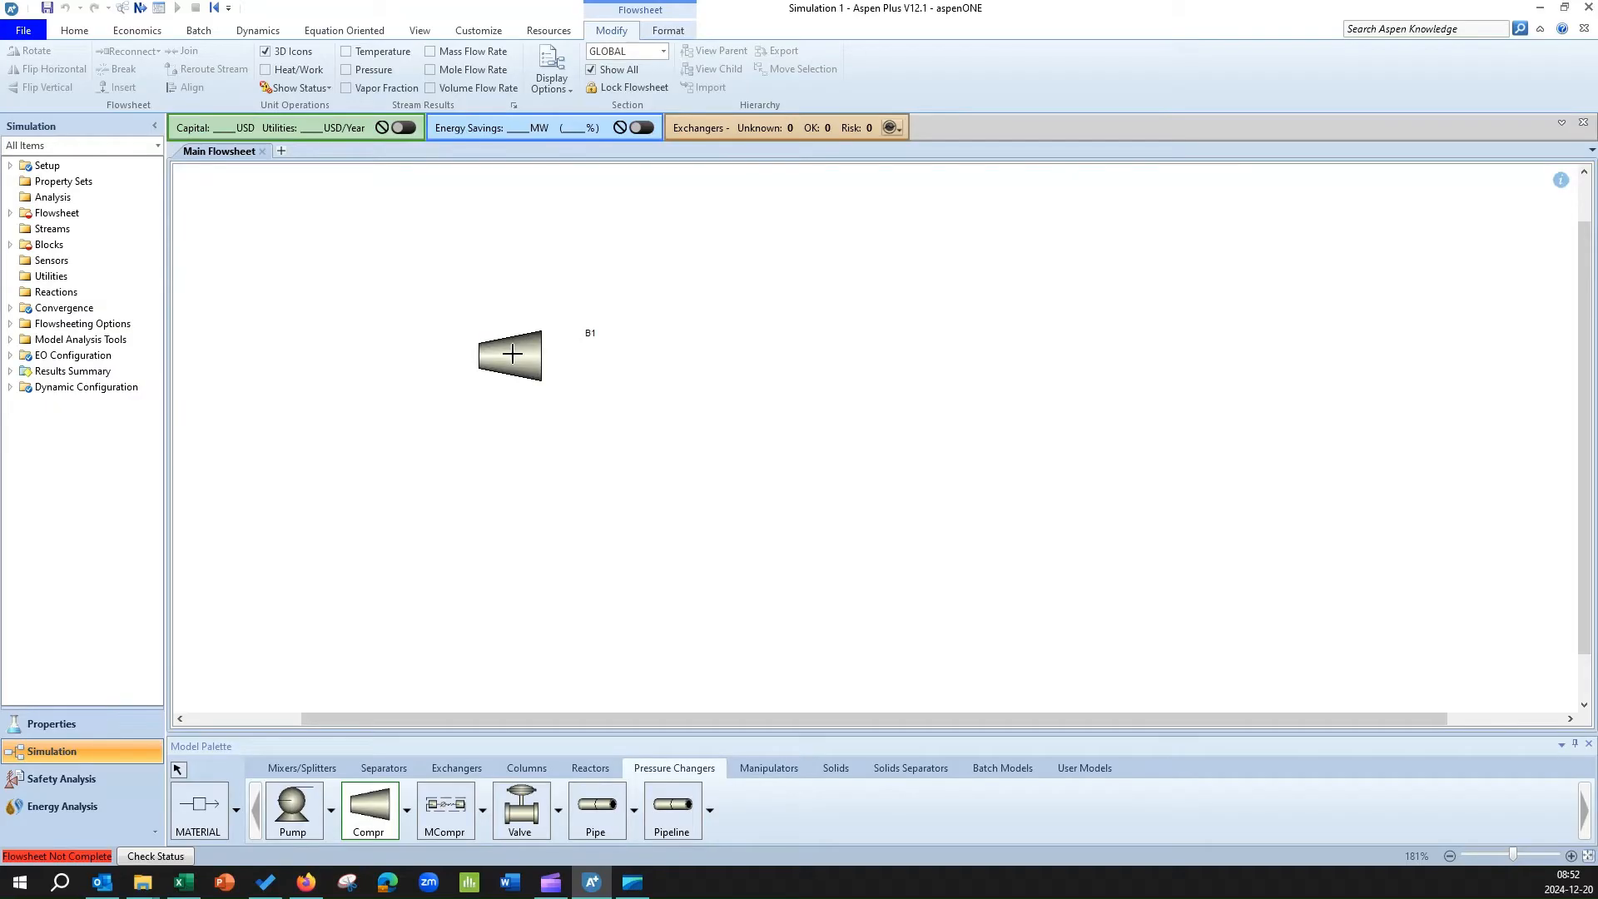
{"action": "left_click", "coordinate": [676, 364]}
{"action": "left_click", "coordinate": [852, 378]}
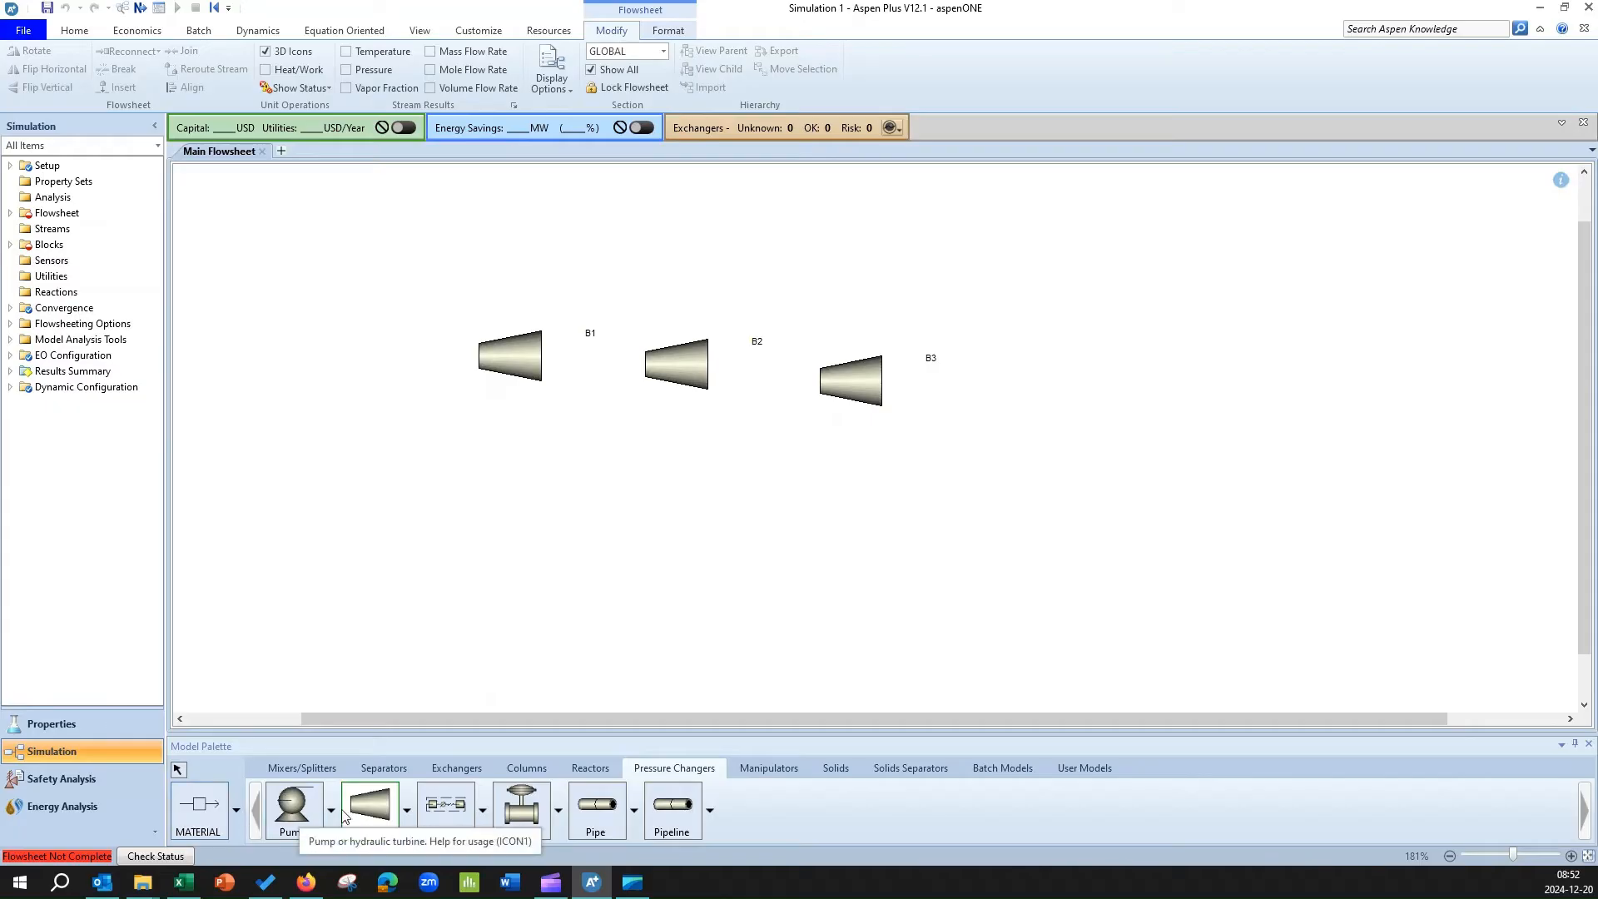
{"action": "left_click", "coordinate": [179, 771]}
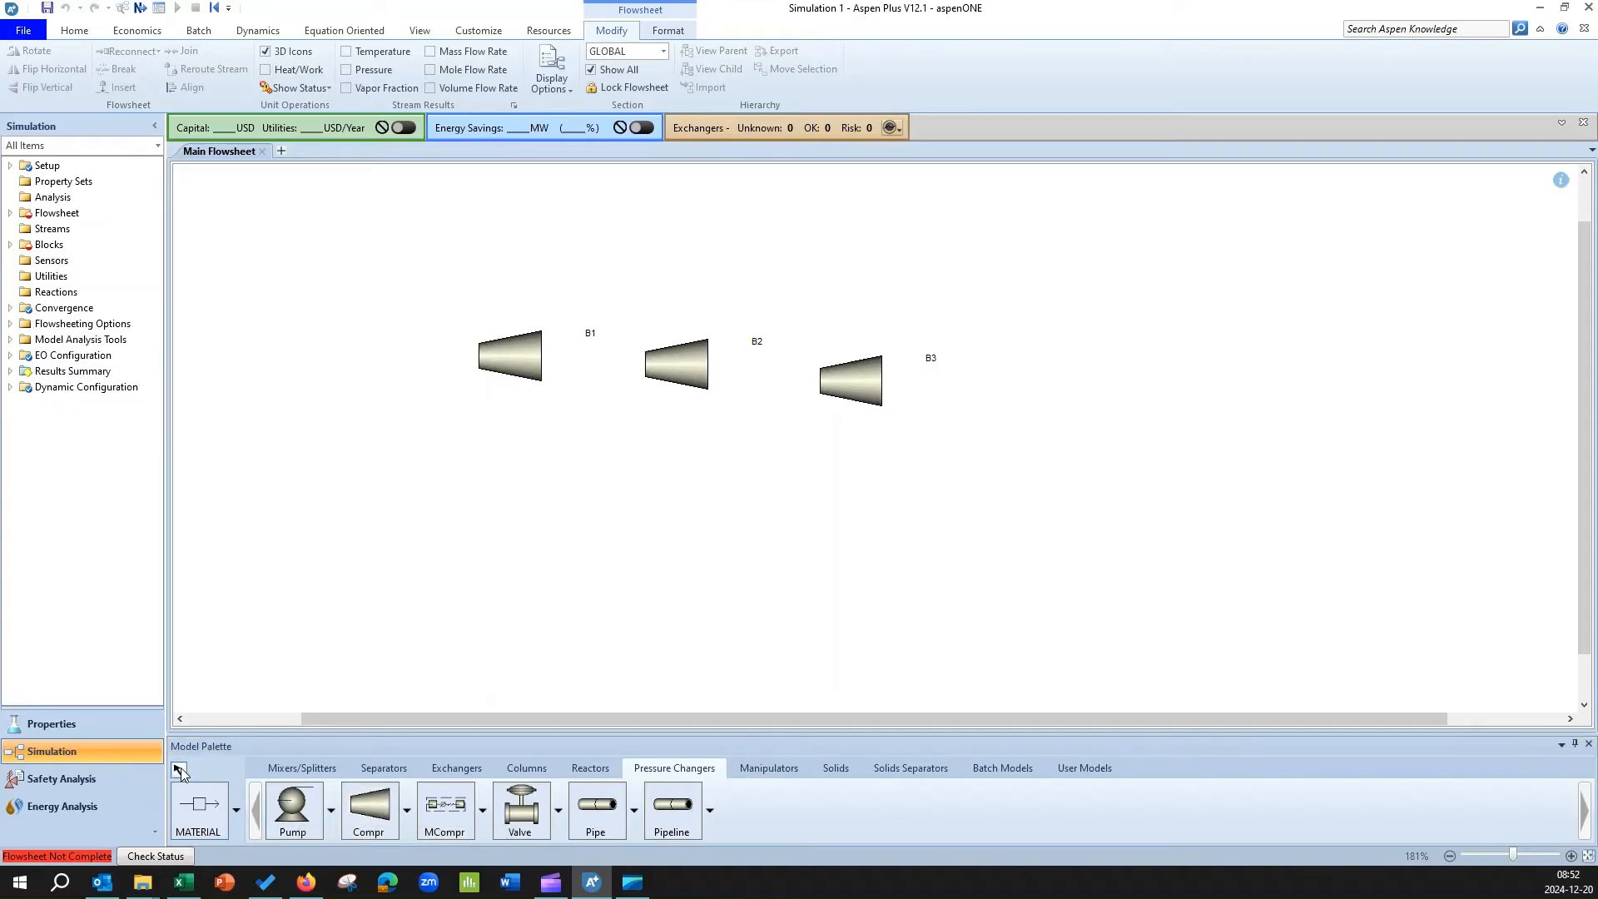
{"action": "left_click", "coordinate": [687, 379]}
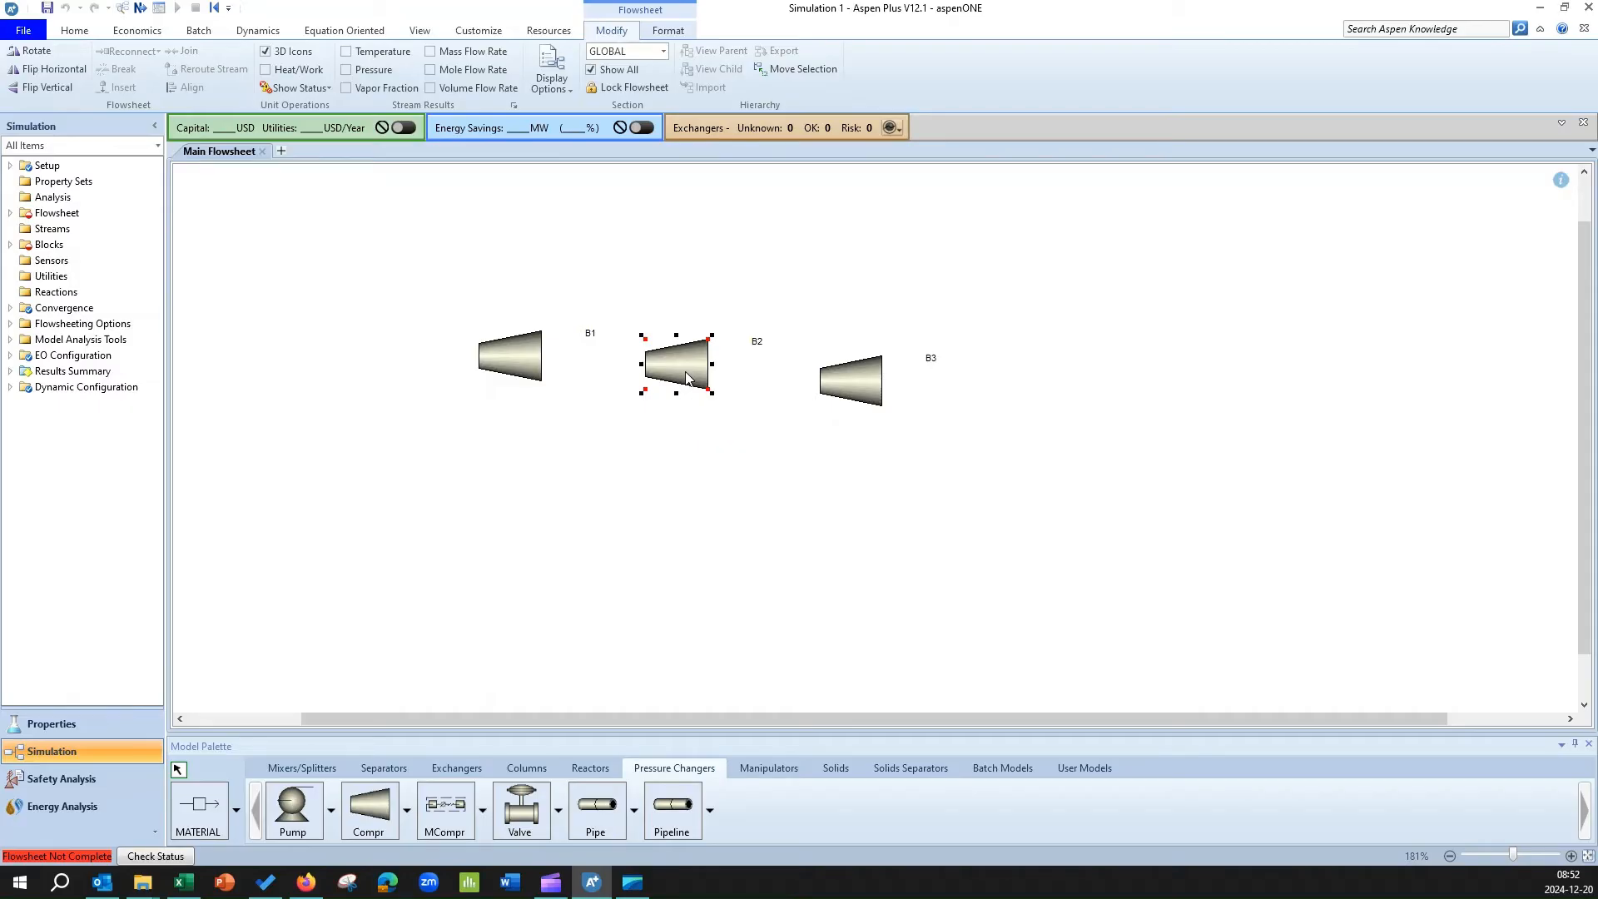
{"action": "key", "text": "Delete"}
{"action": "left_click", "coordinate": [830, 465]}
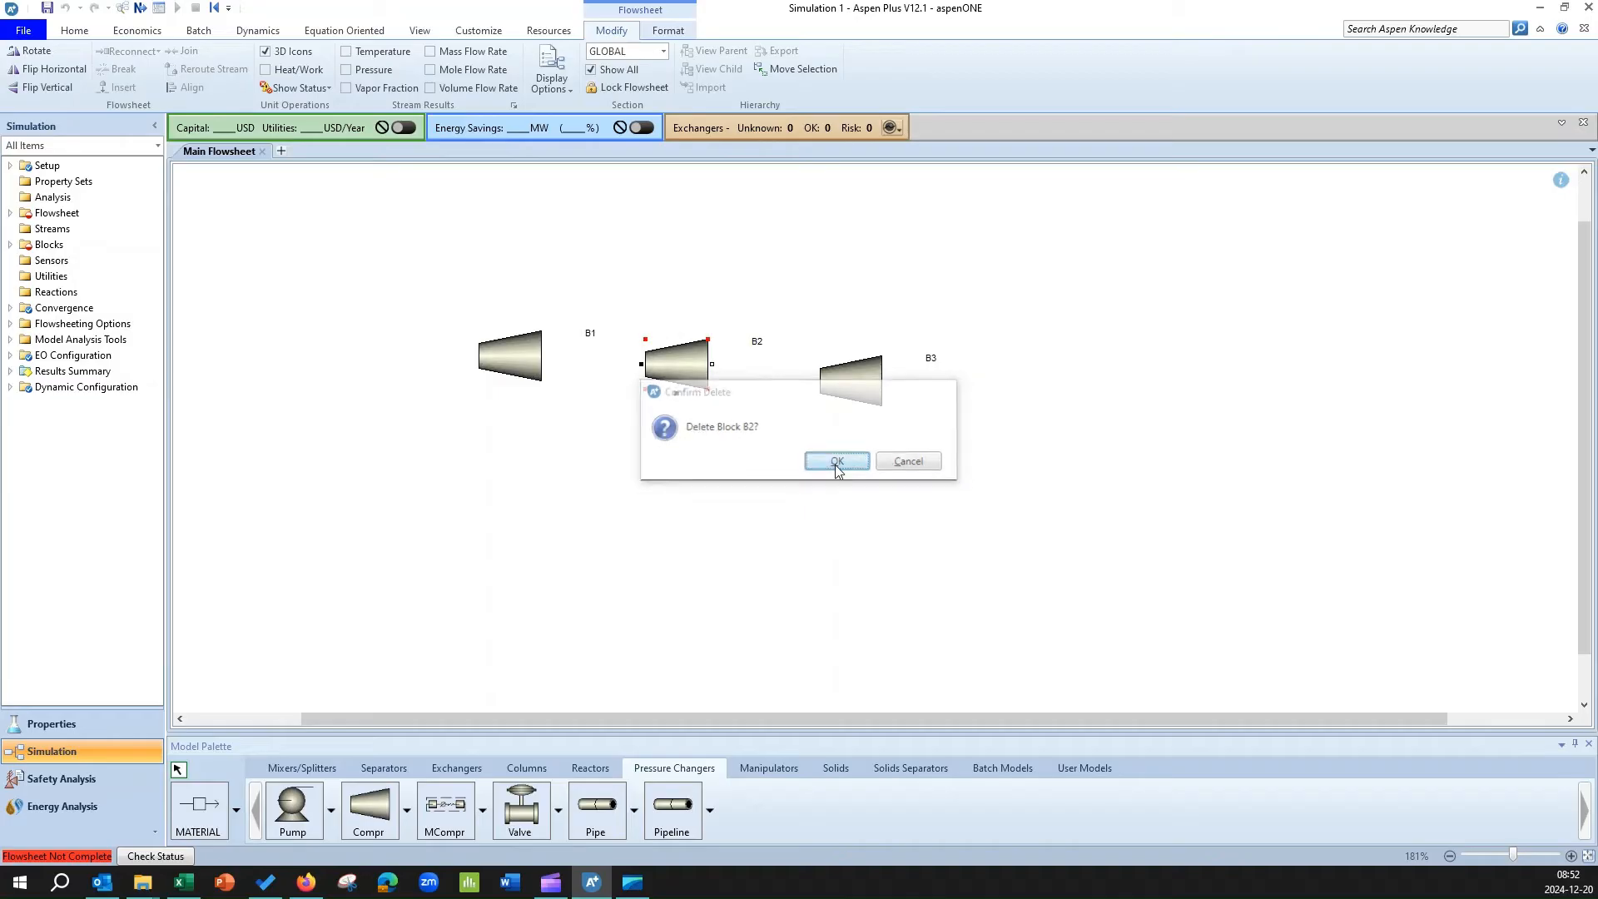
{"action": "left_click", "coordinate": [857, 393]}
{"action": "key", "text": "Delete"}
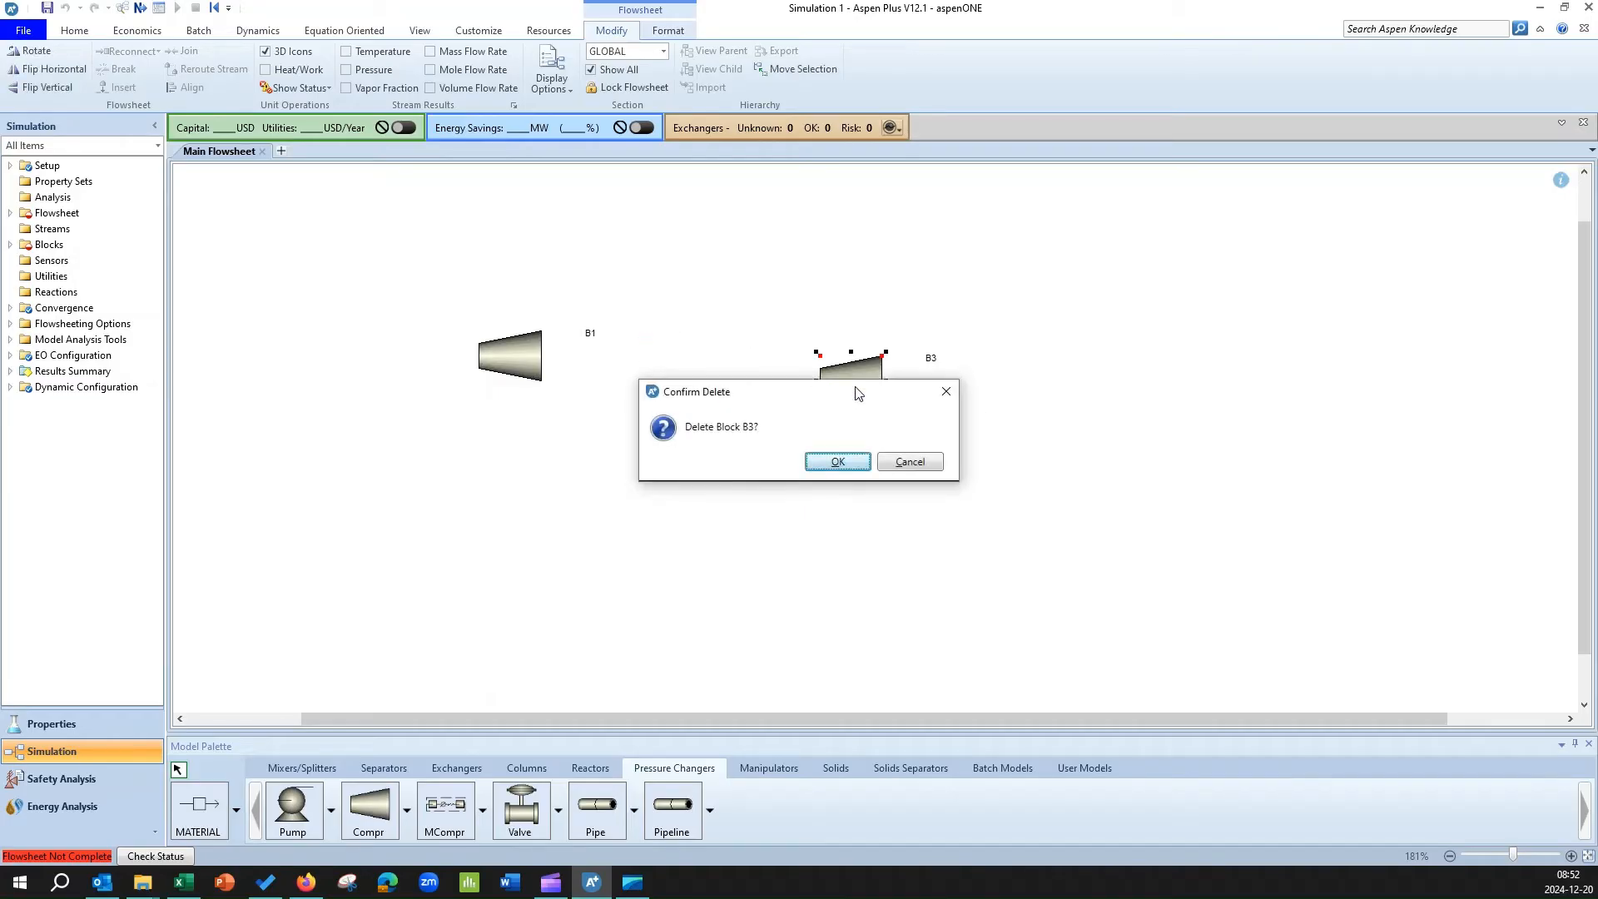
{"action": "left_click", "coordinate": [839, 460]}
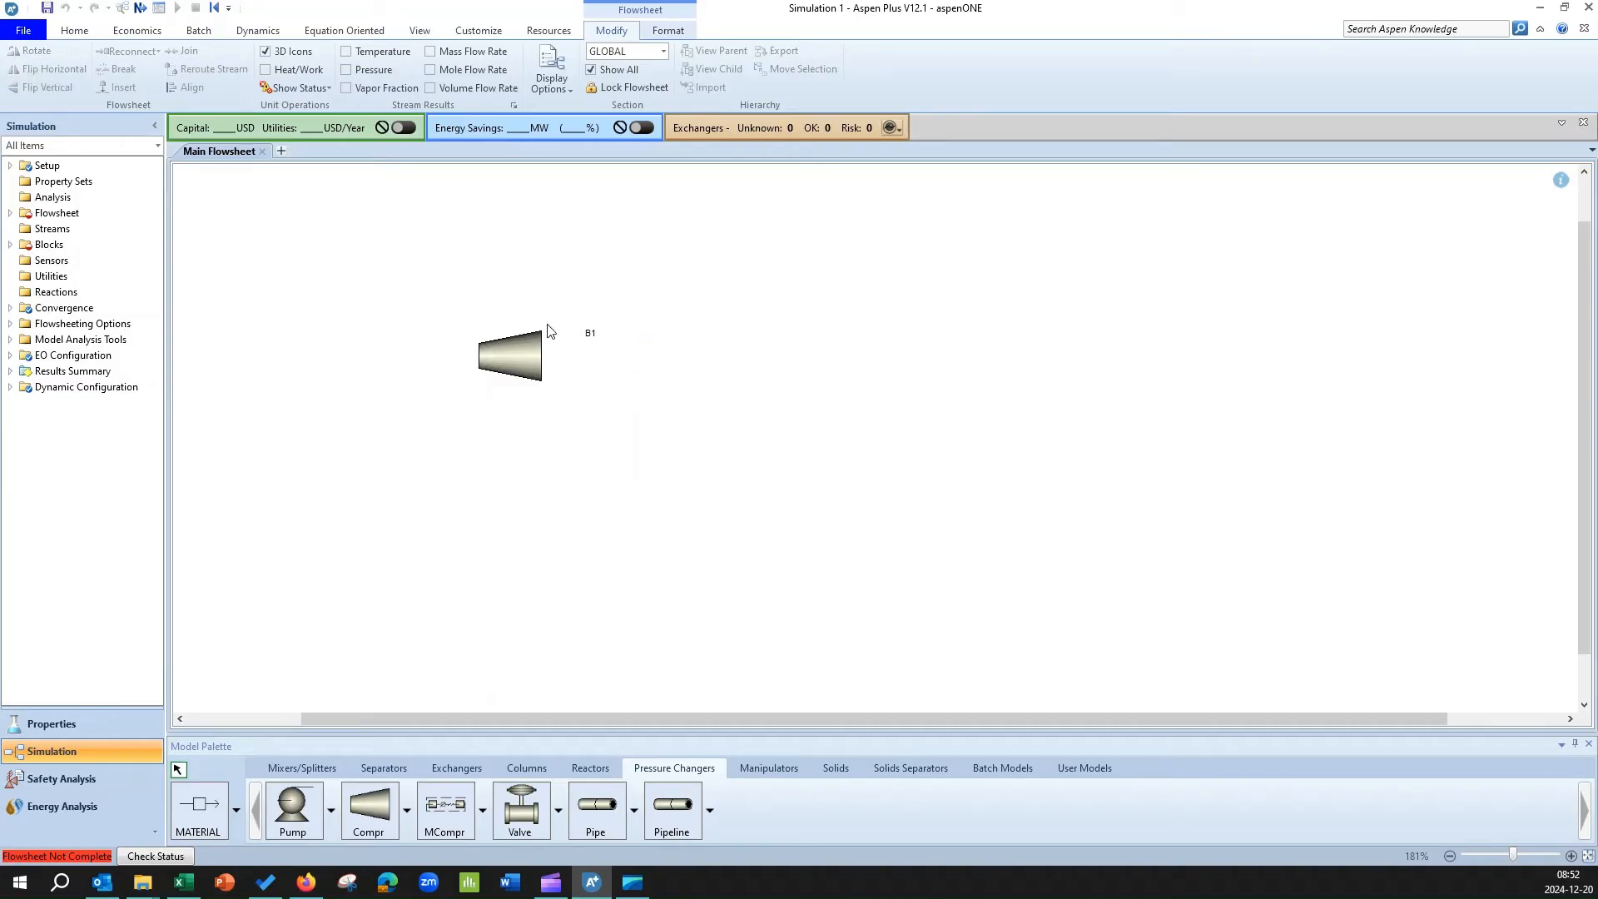
- Rename block B1 as TURBINE and move its label directly above the icon
{"action": "double_click", "coordinate": [591, 335]}
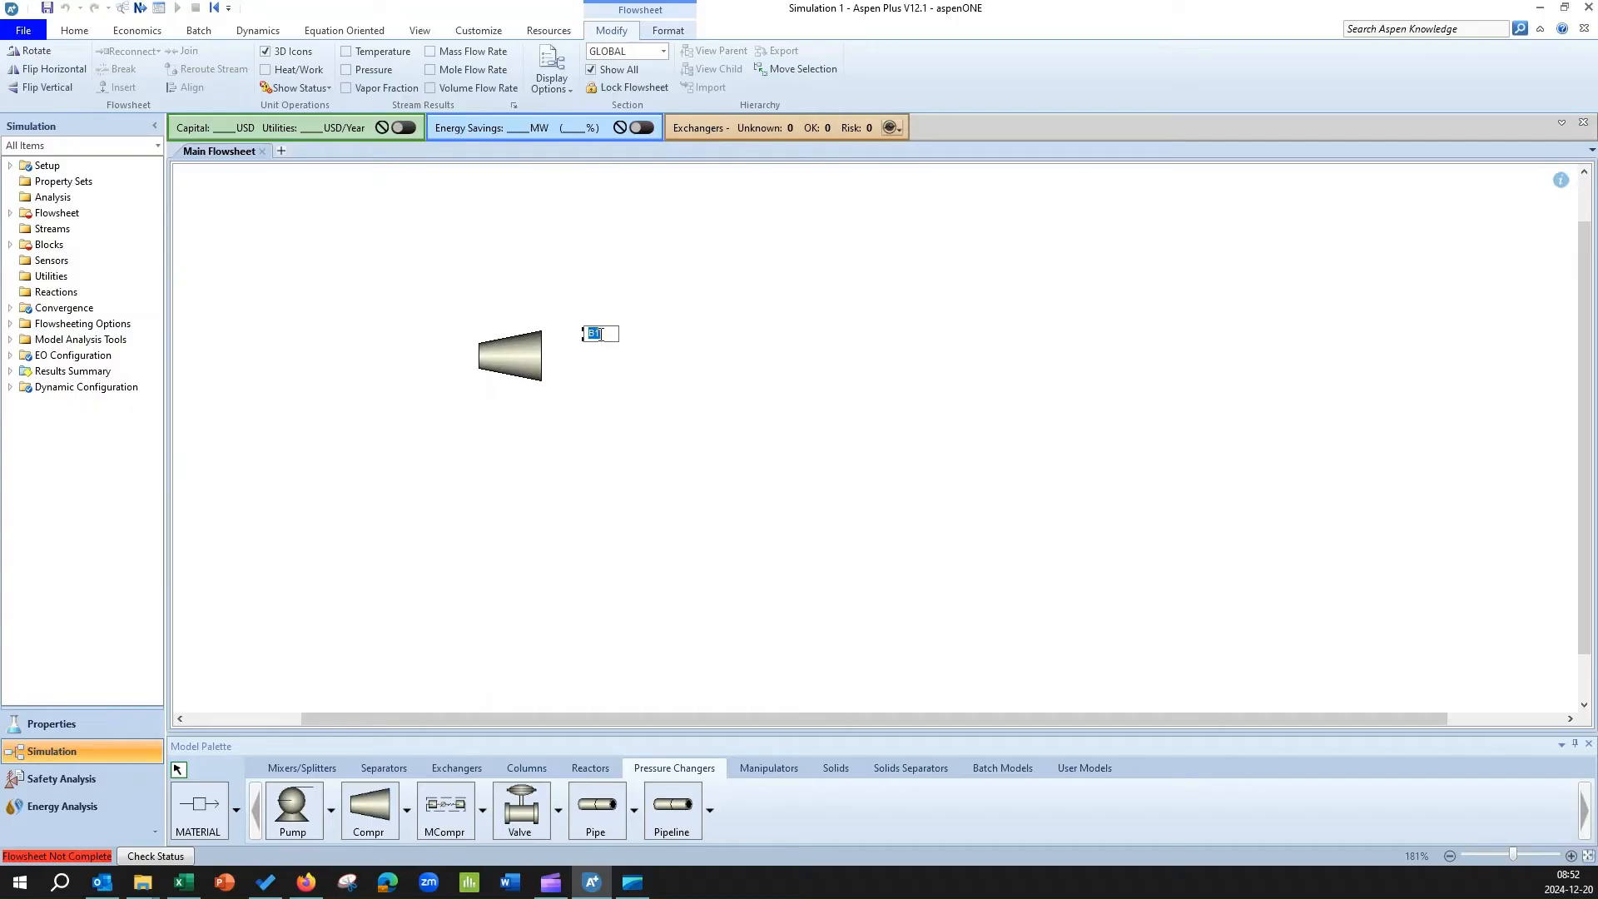
{"action": "type", "text": "TURBINE"}
{"action": "key", "text": "Return"}
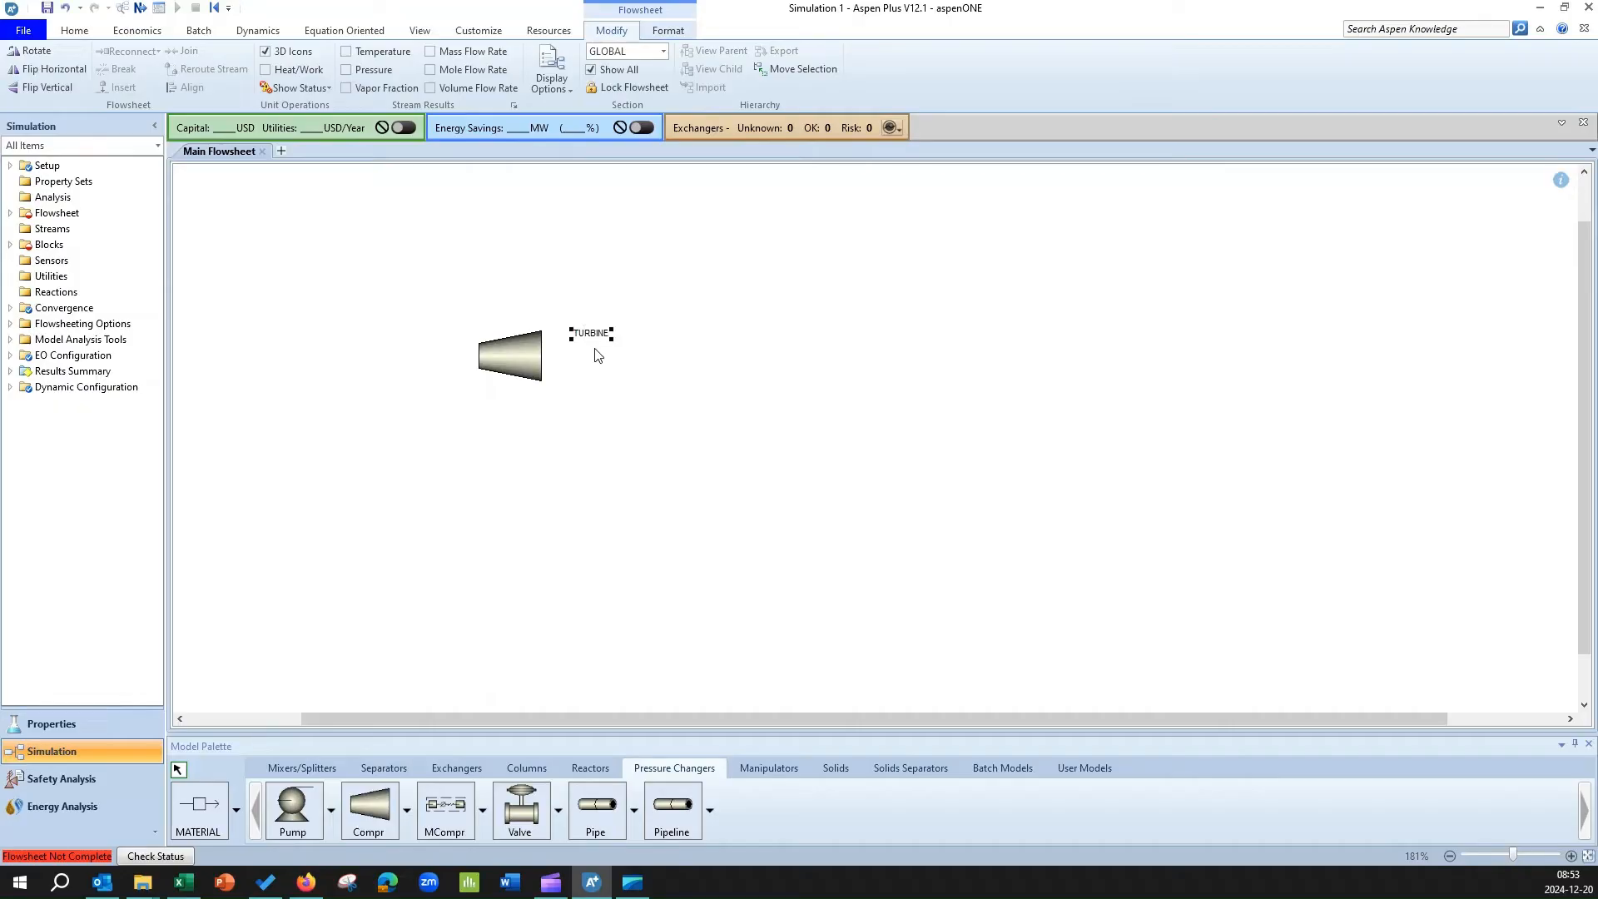
{"action": "right_click", "coordinate": [526, 355]}
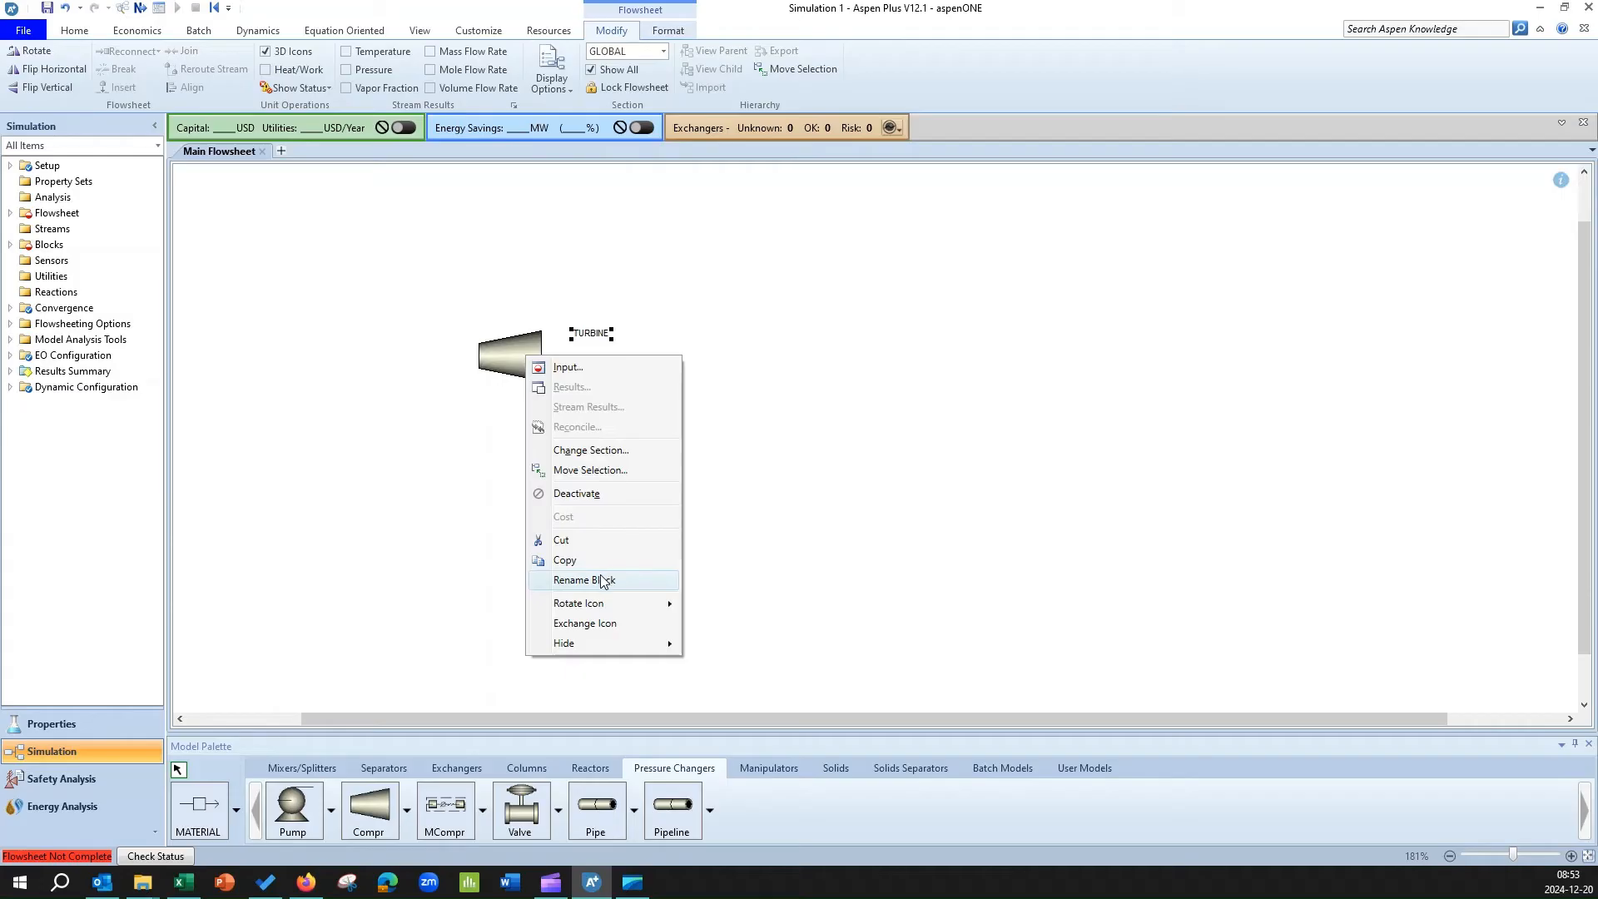
{"action": "left_click", "coordinate": [721, 409]}
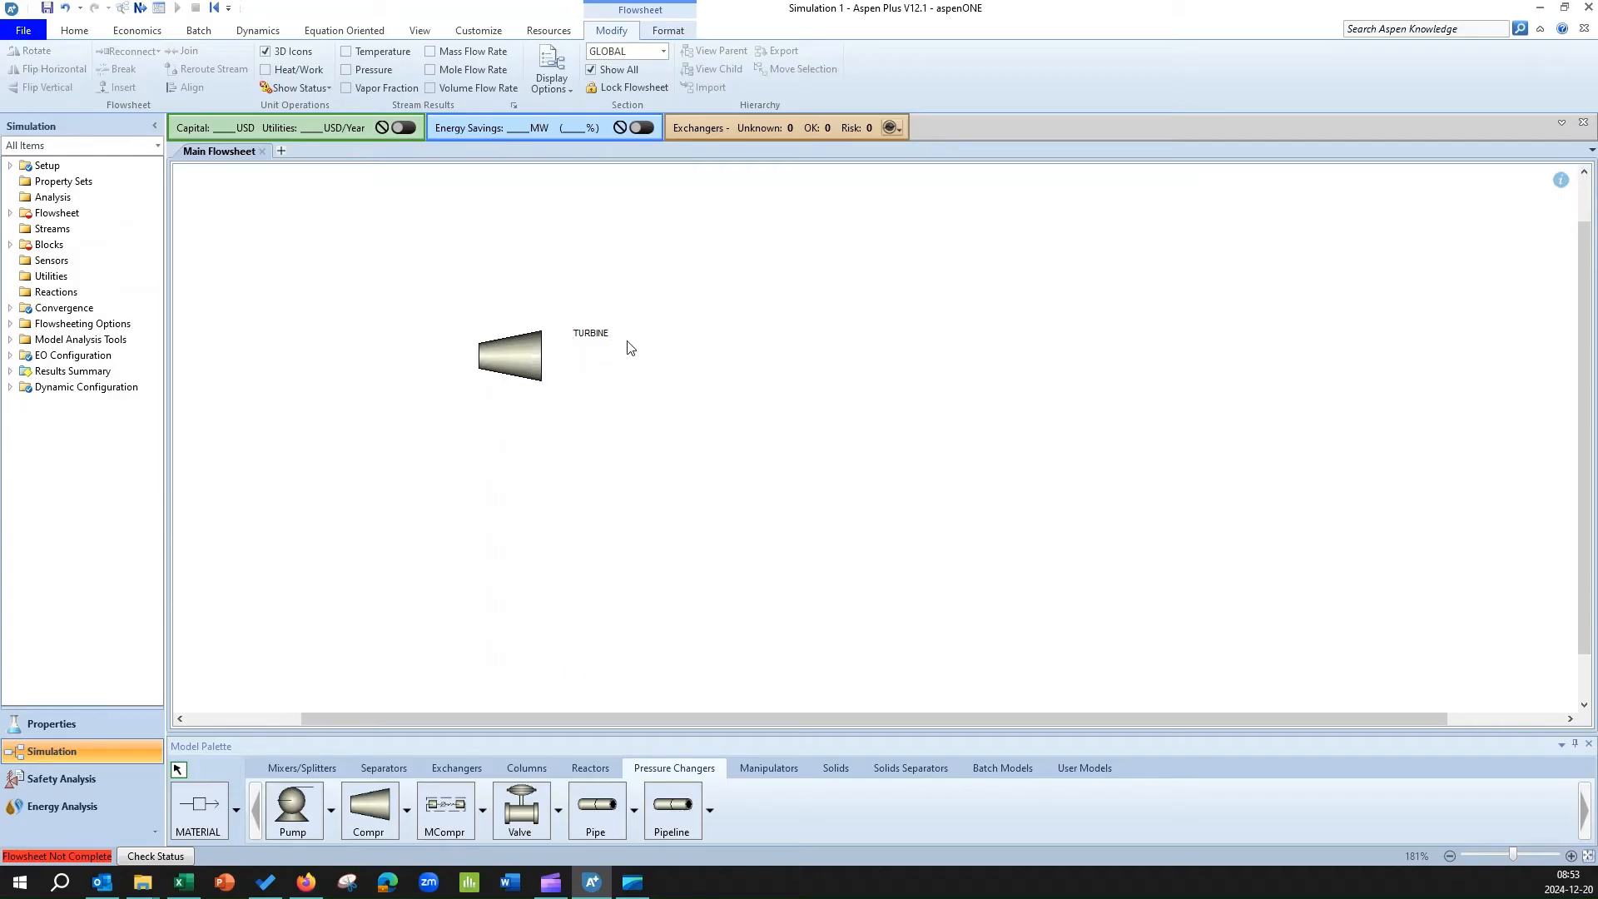
{"action": "left_click_drag", "start_coordinate": [594, 334], "coordinate": [515, 325]}
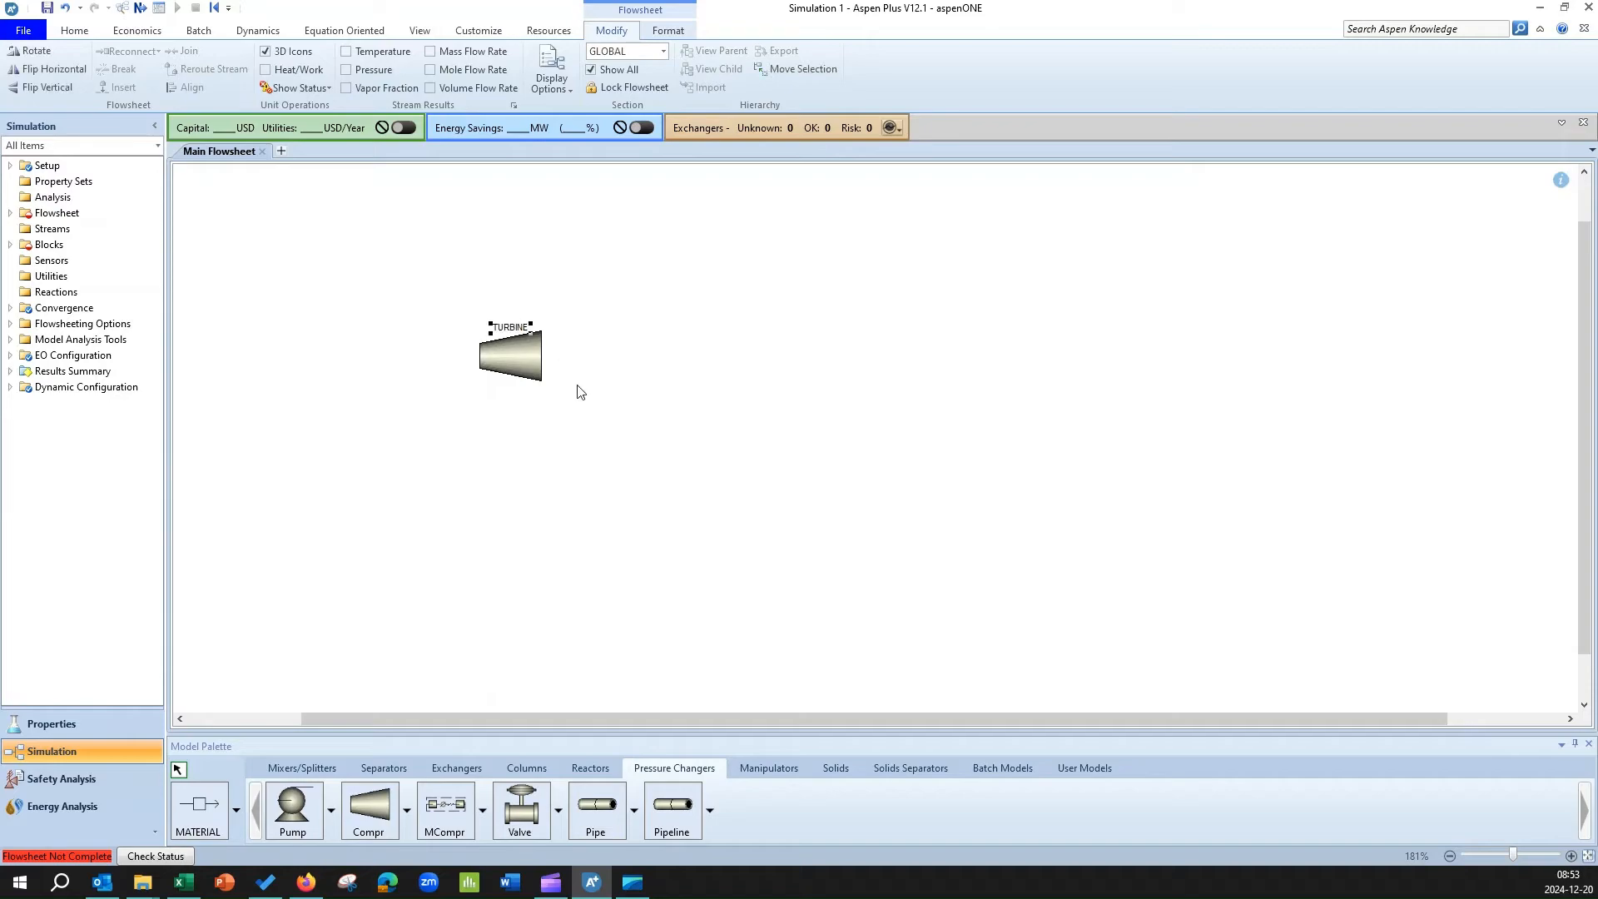
{"action": "left_click", "coordinate": [596, 452]}
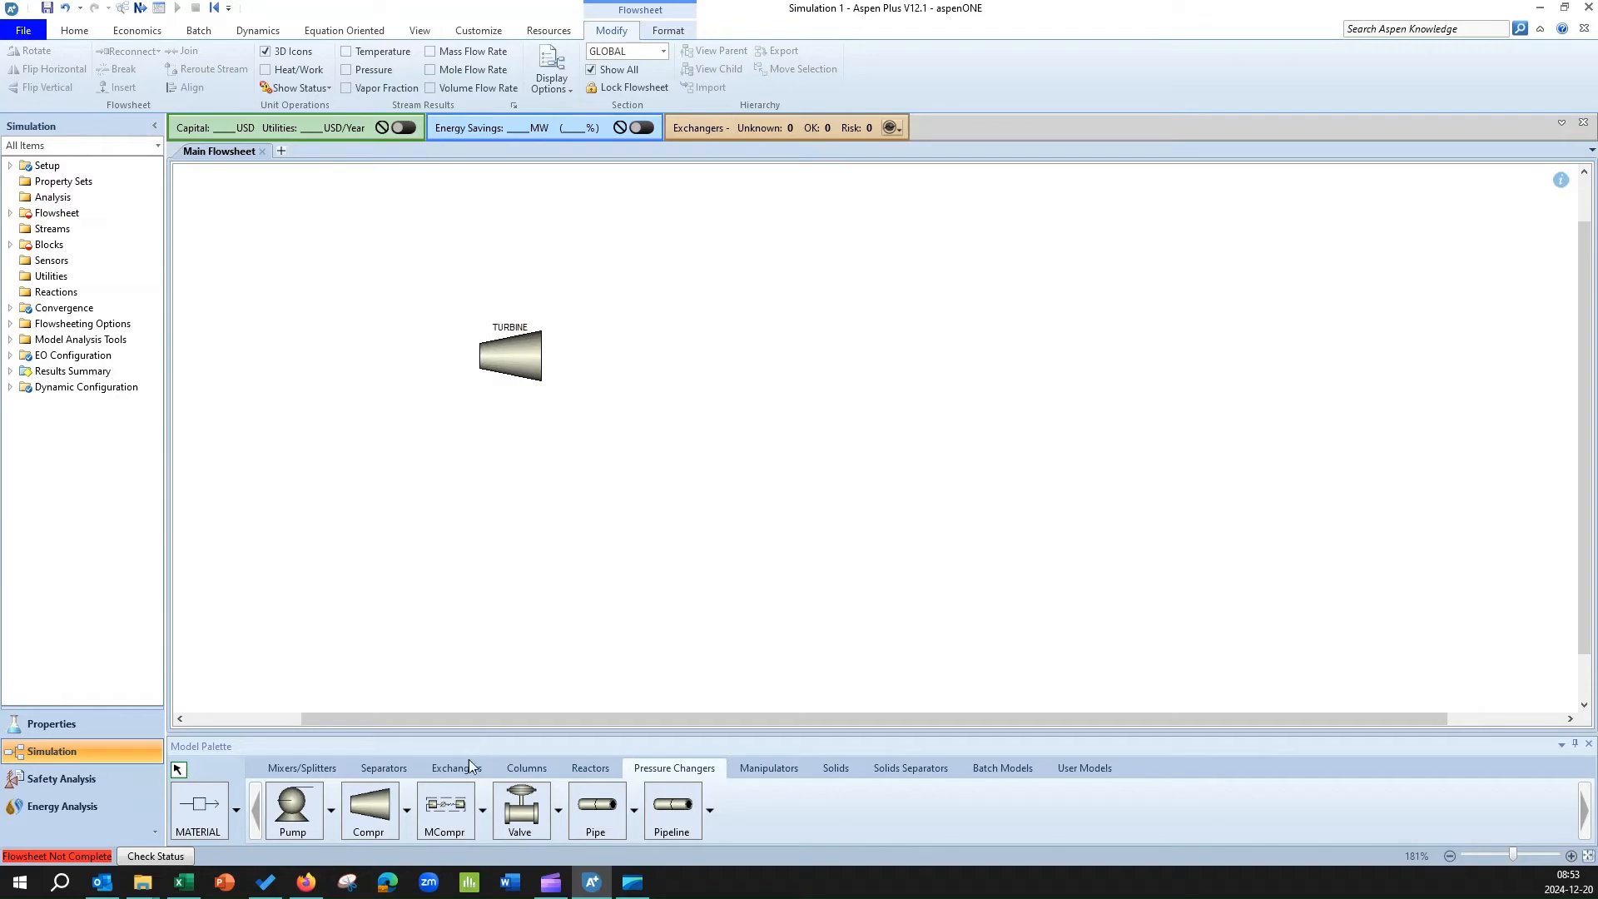
- Place a Heater block on the flowsheet below and to the right of the turbine
{"action": "left_click", "coordinate": [444, 769]}
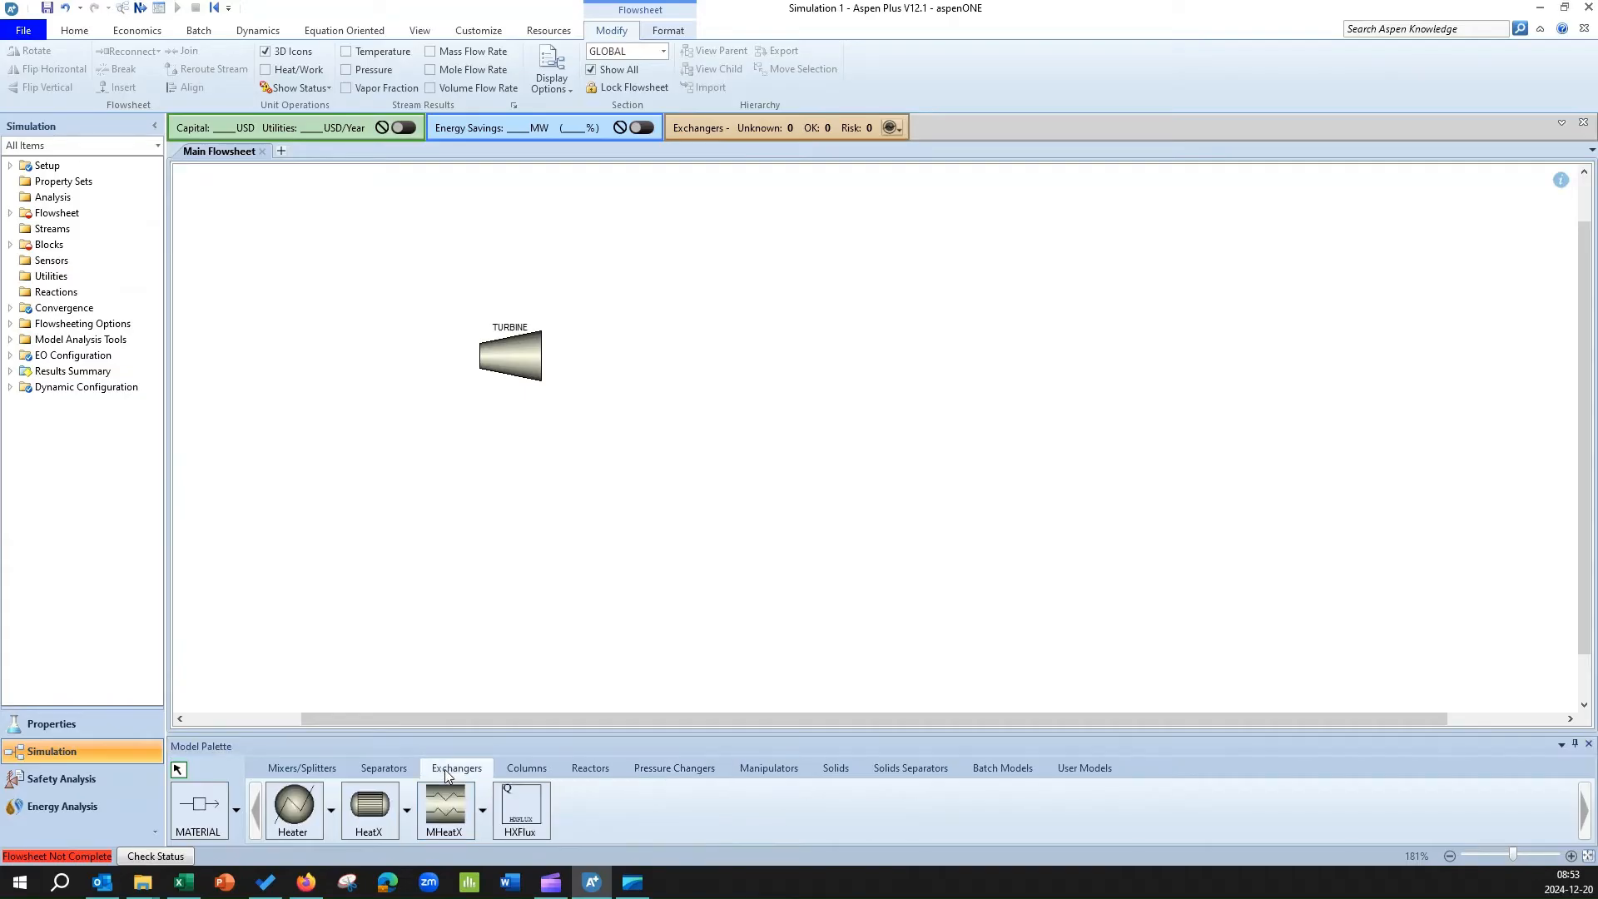
{"action": "left_click", "coordinate": [301, 819]}
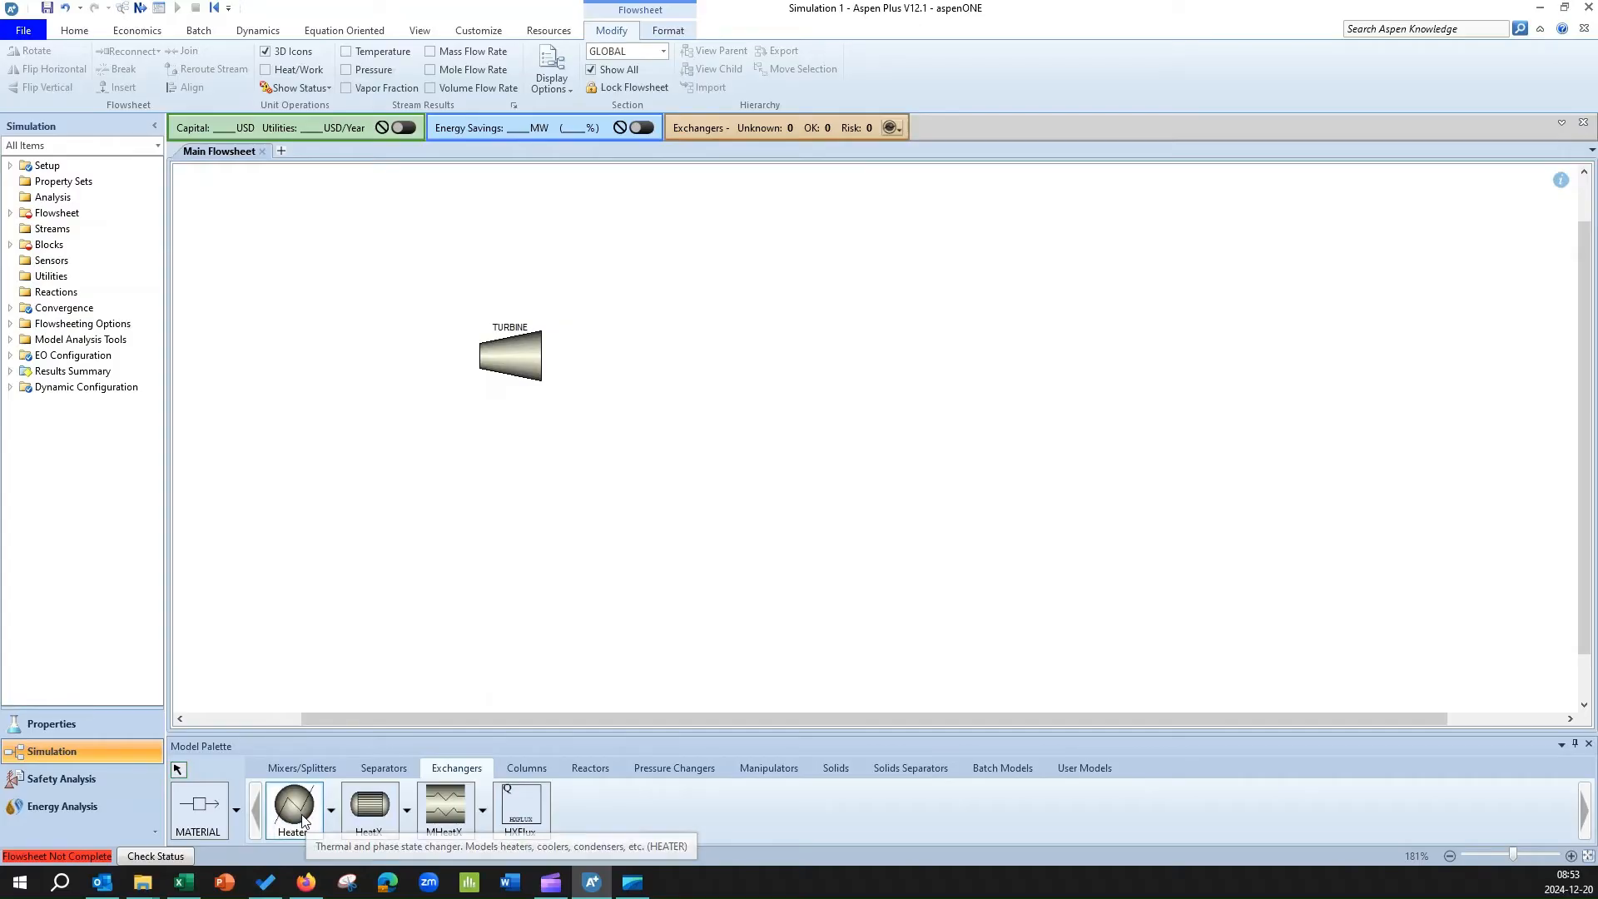
{"action": "left_click", "coordinate": [630, 412]}
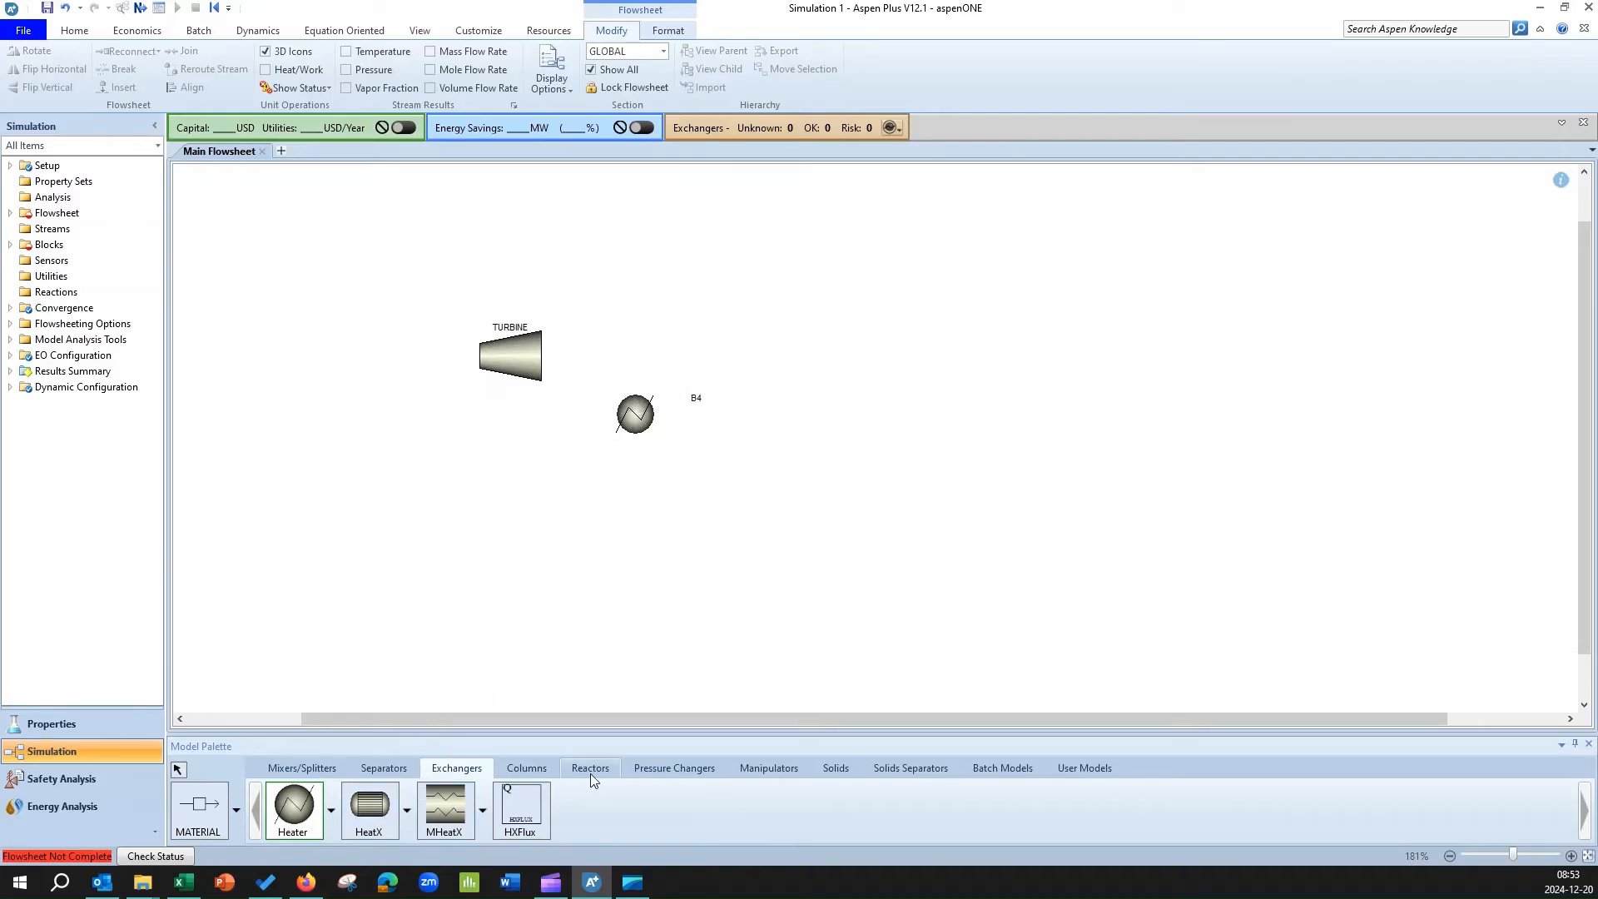
- Place a Pump block on the flowsheet to the right of the heater and slightly lower
{"action": "left_click", "coordinate": [649, 774]}
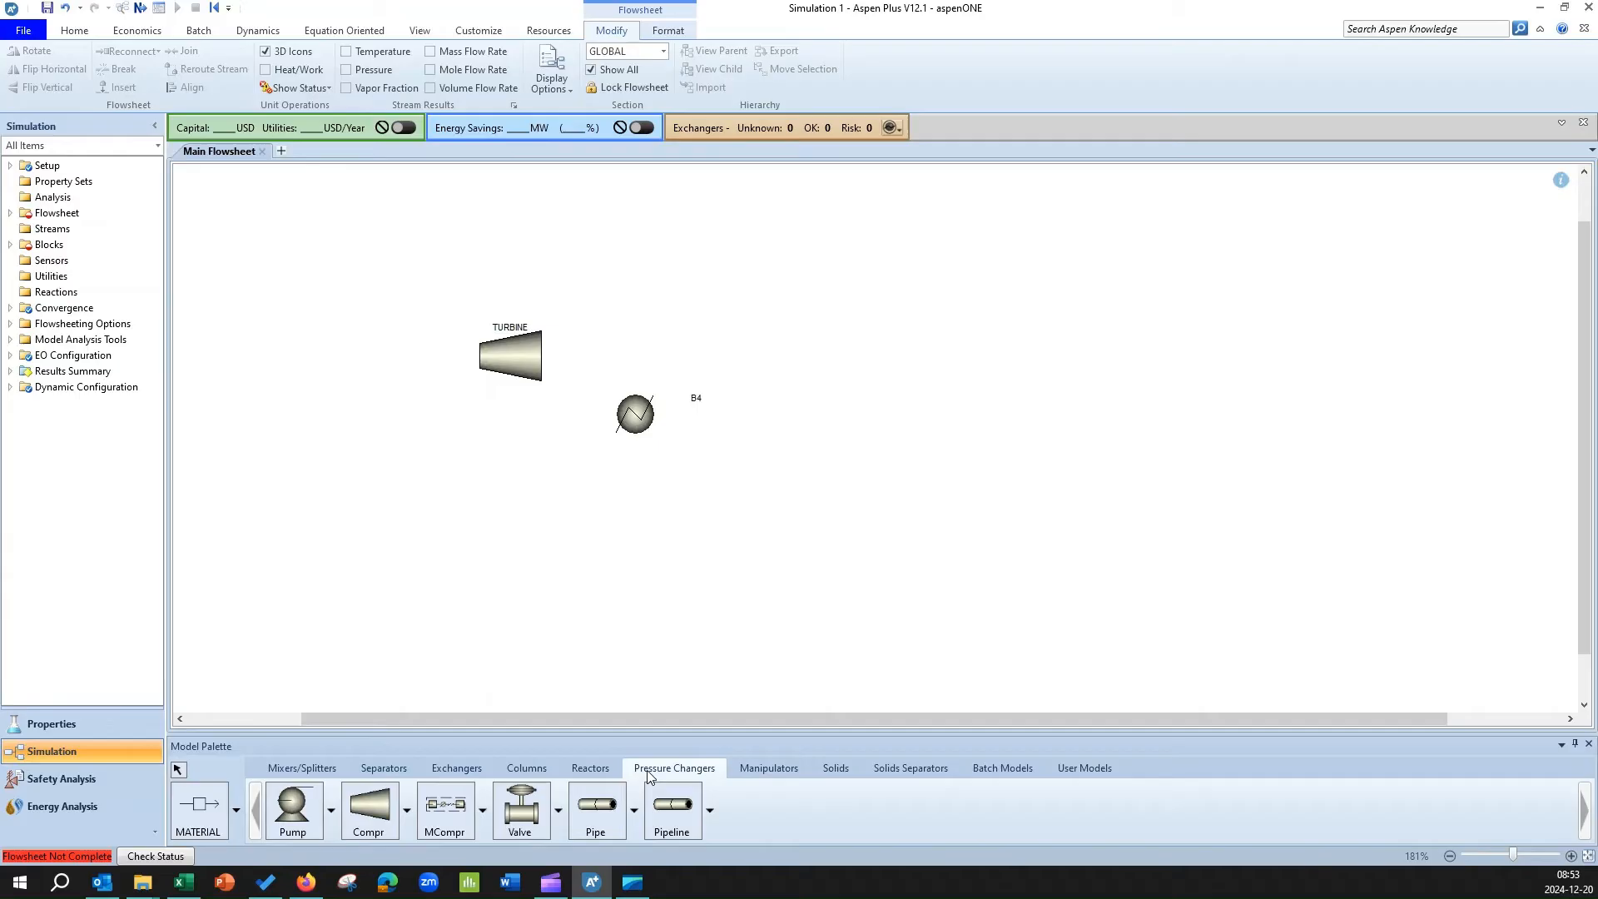
{"action": "left_click", "coordinate": [309, 814]}
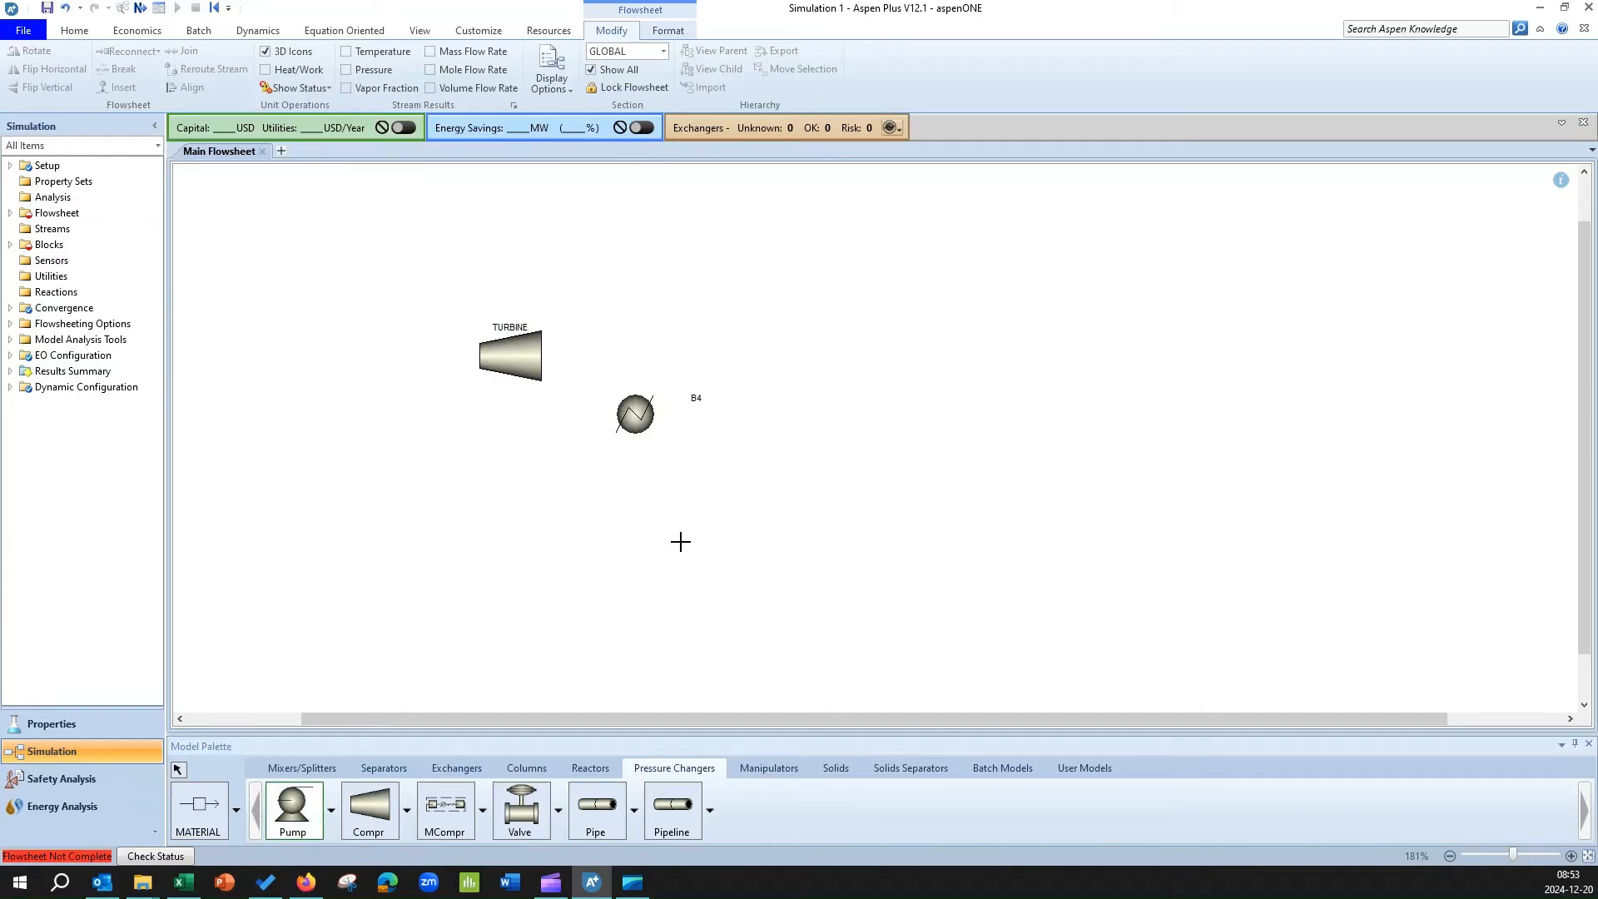
{"action": "left_click", "coordinate": [807, 446]}
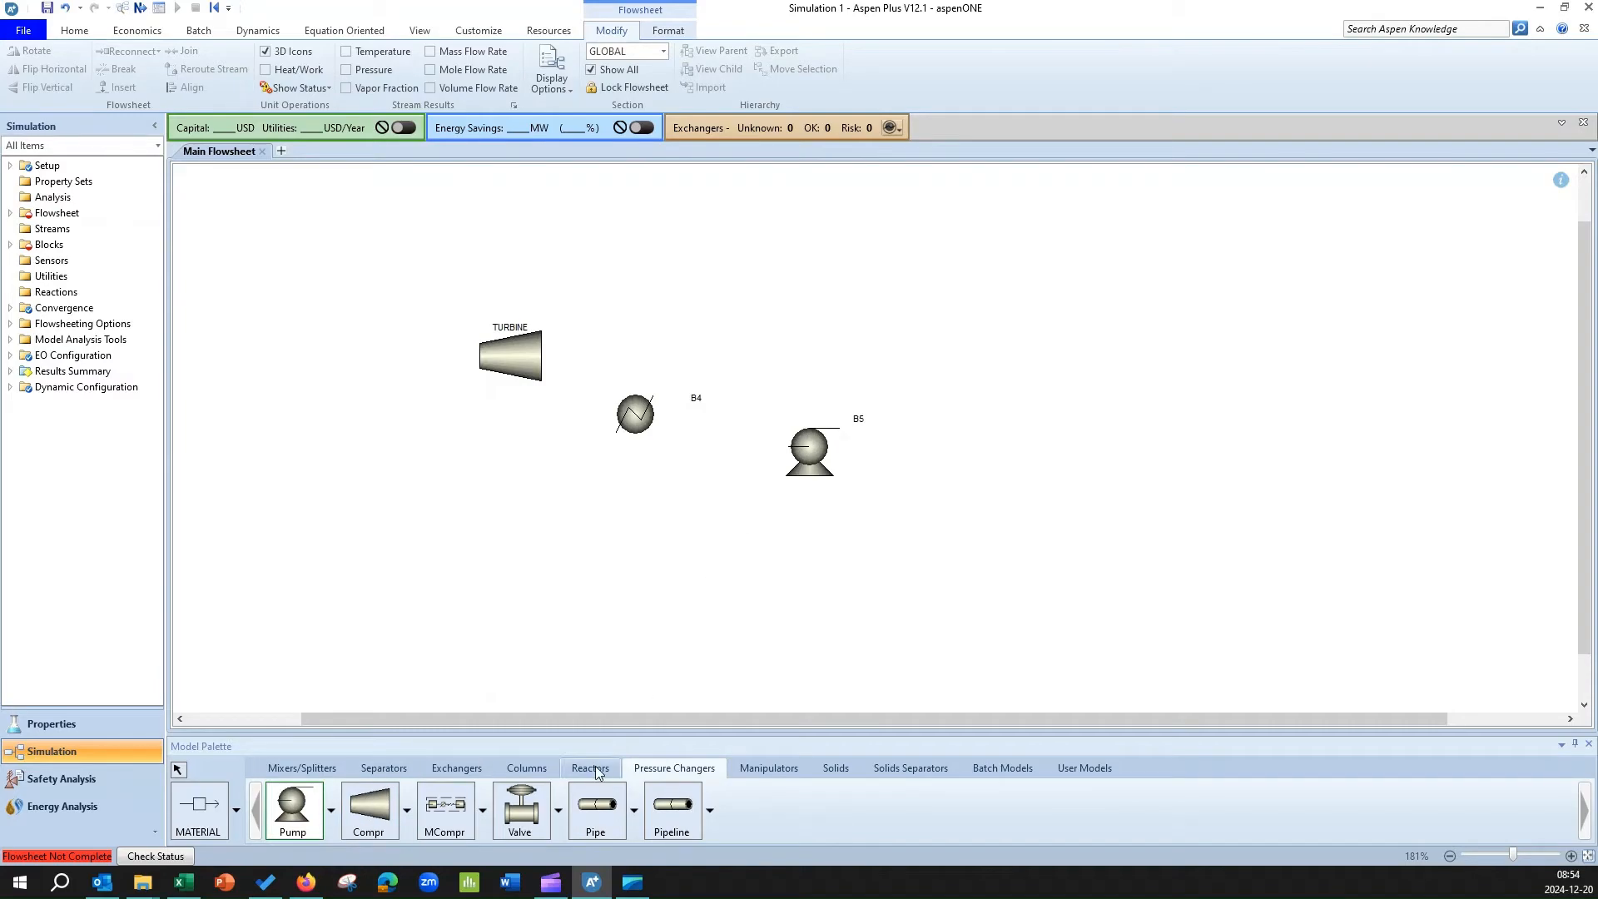
- Place a second Heater block on the flowsheet to the right of the pump and slightly higher
{"action": "left_click", "coordinate": [434, 771]}
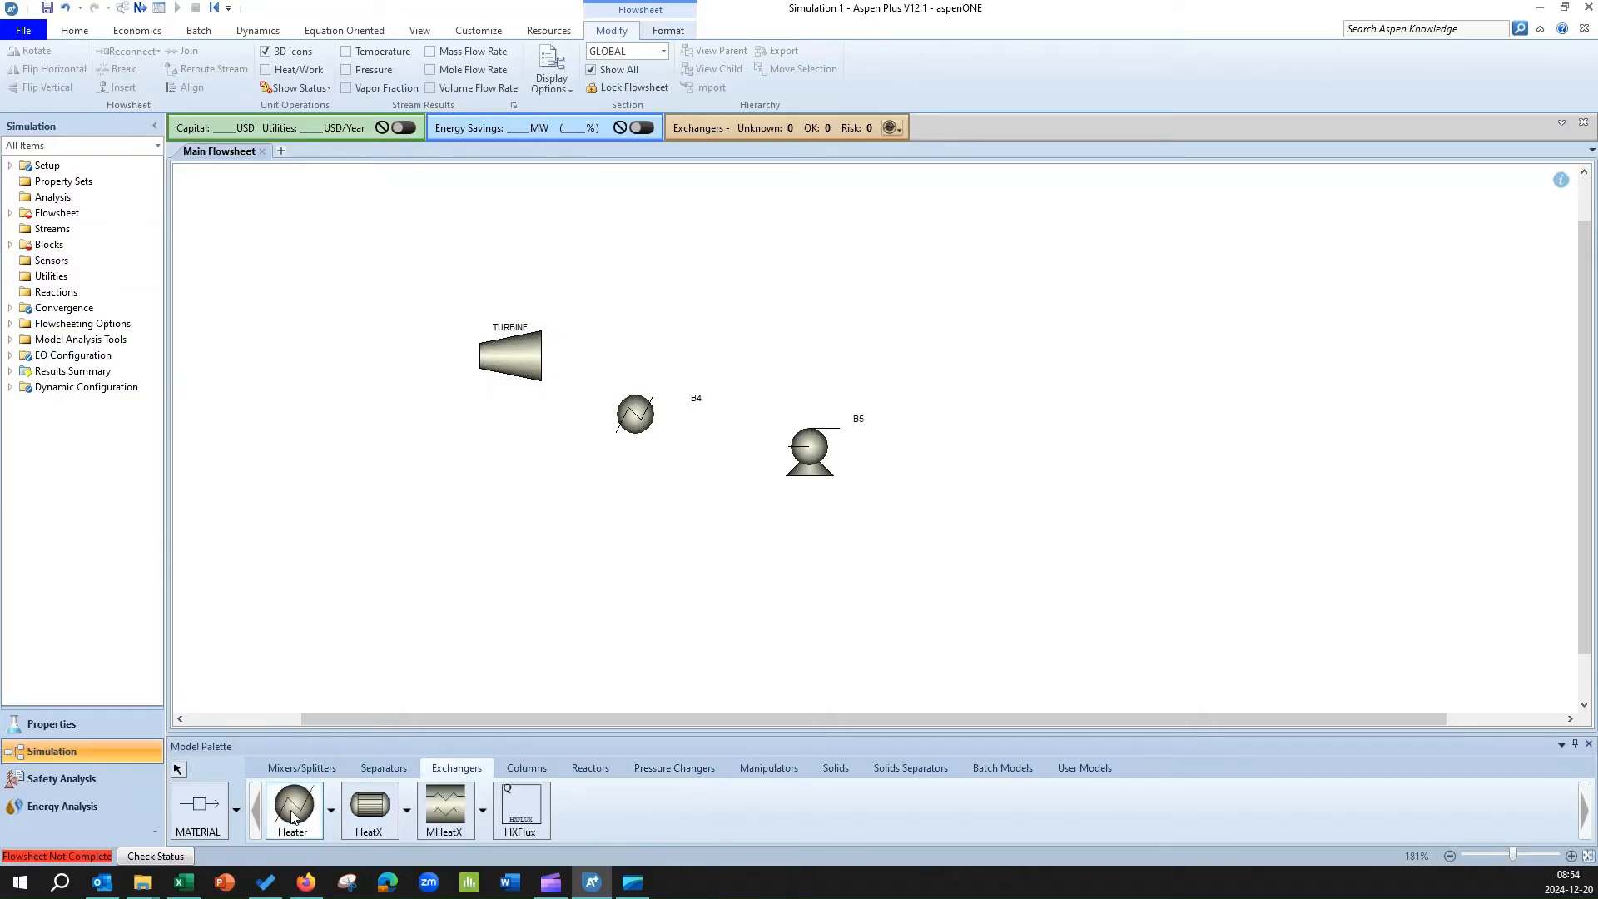
{"action": "left_click", "coordinate": [292, 818]}
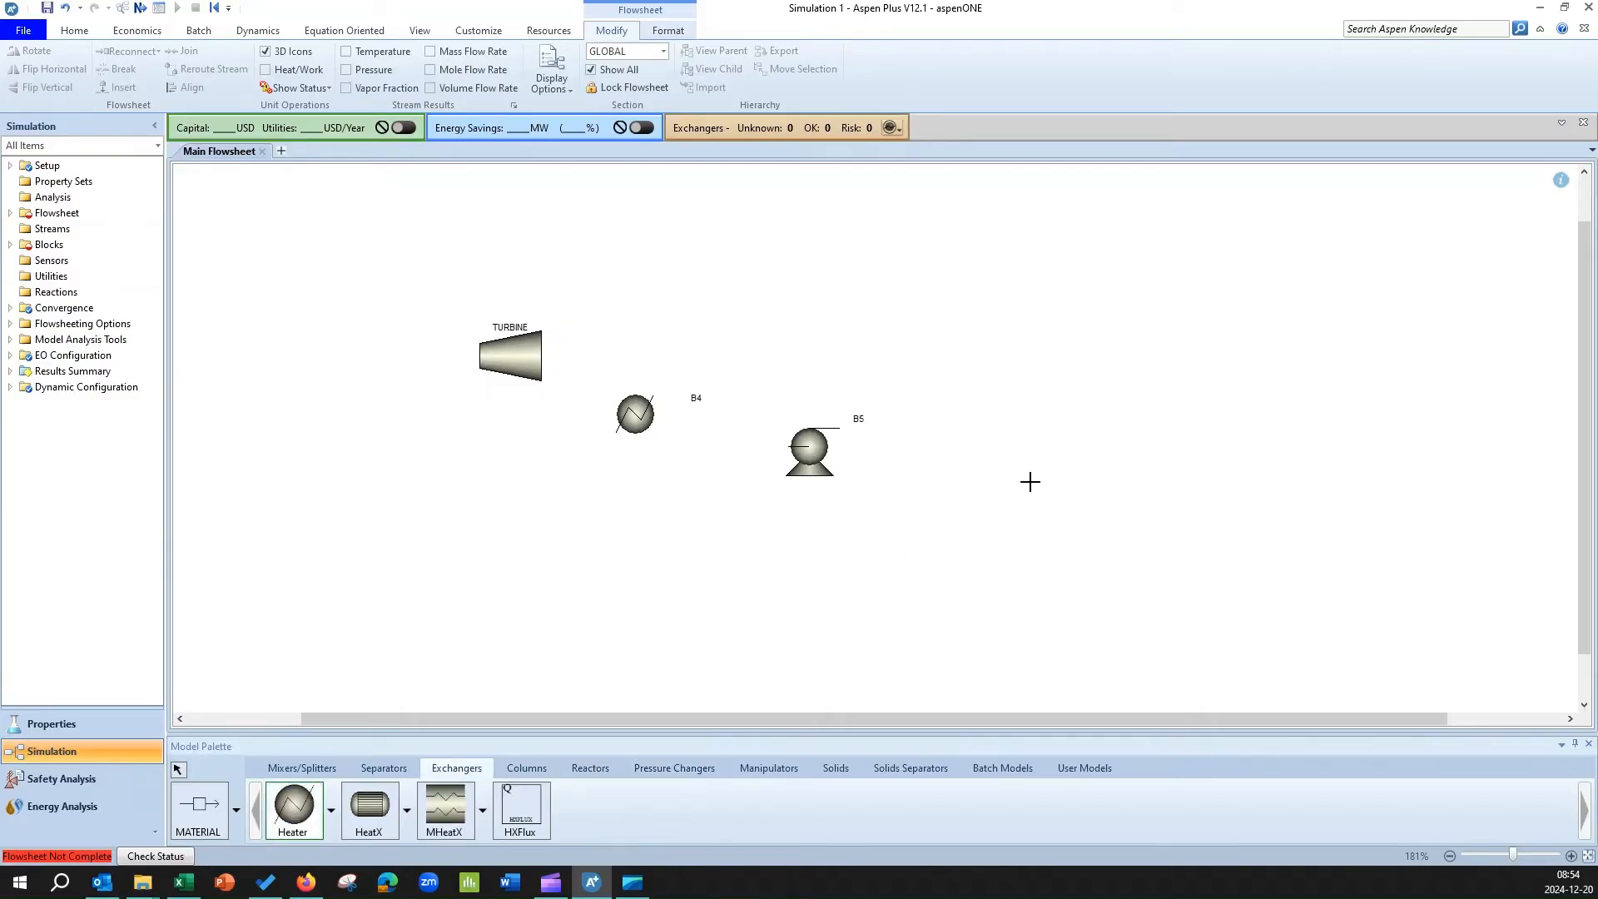
{"action": "left_click", "coordinate": [995, 431]}
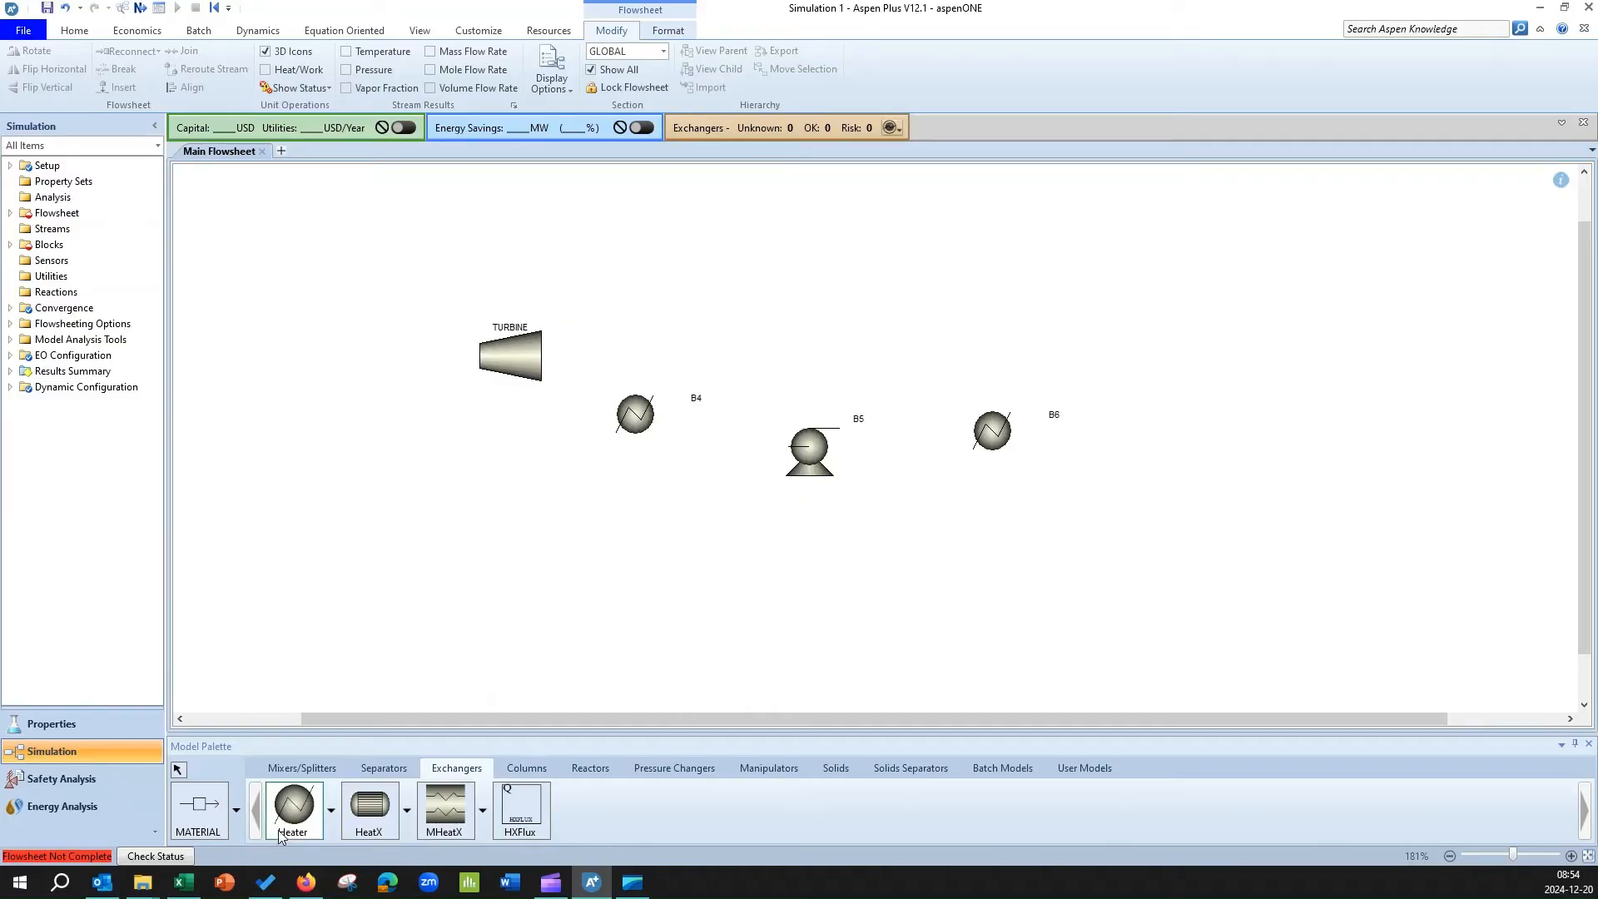
- Draw a material feed stream from the area left of the turbine into the turbine's inlet
{"action": "left_click", "coordinate": [198, 819]}
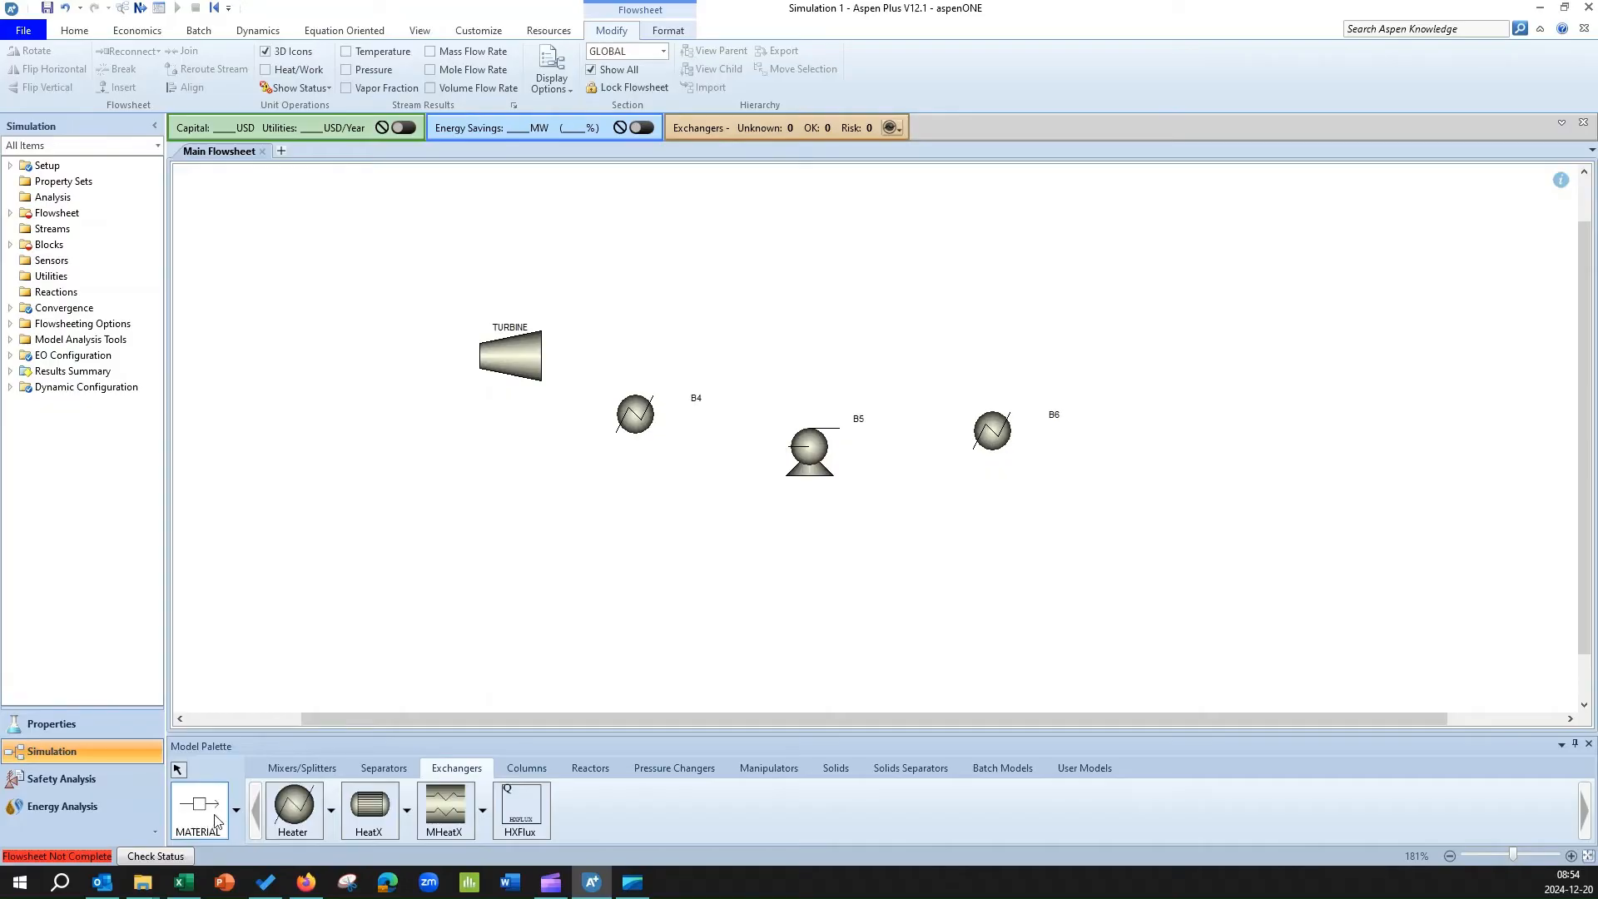
{"action": "left_click", "coordinate": [237, 810]}
{"action": "left_click", "coordinate": [214, 823]}
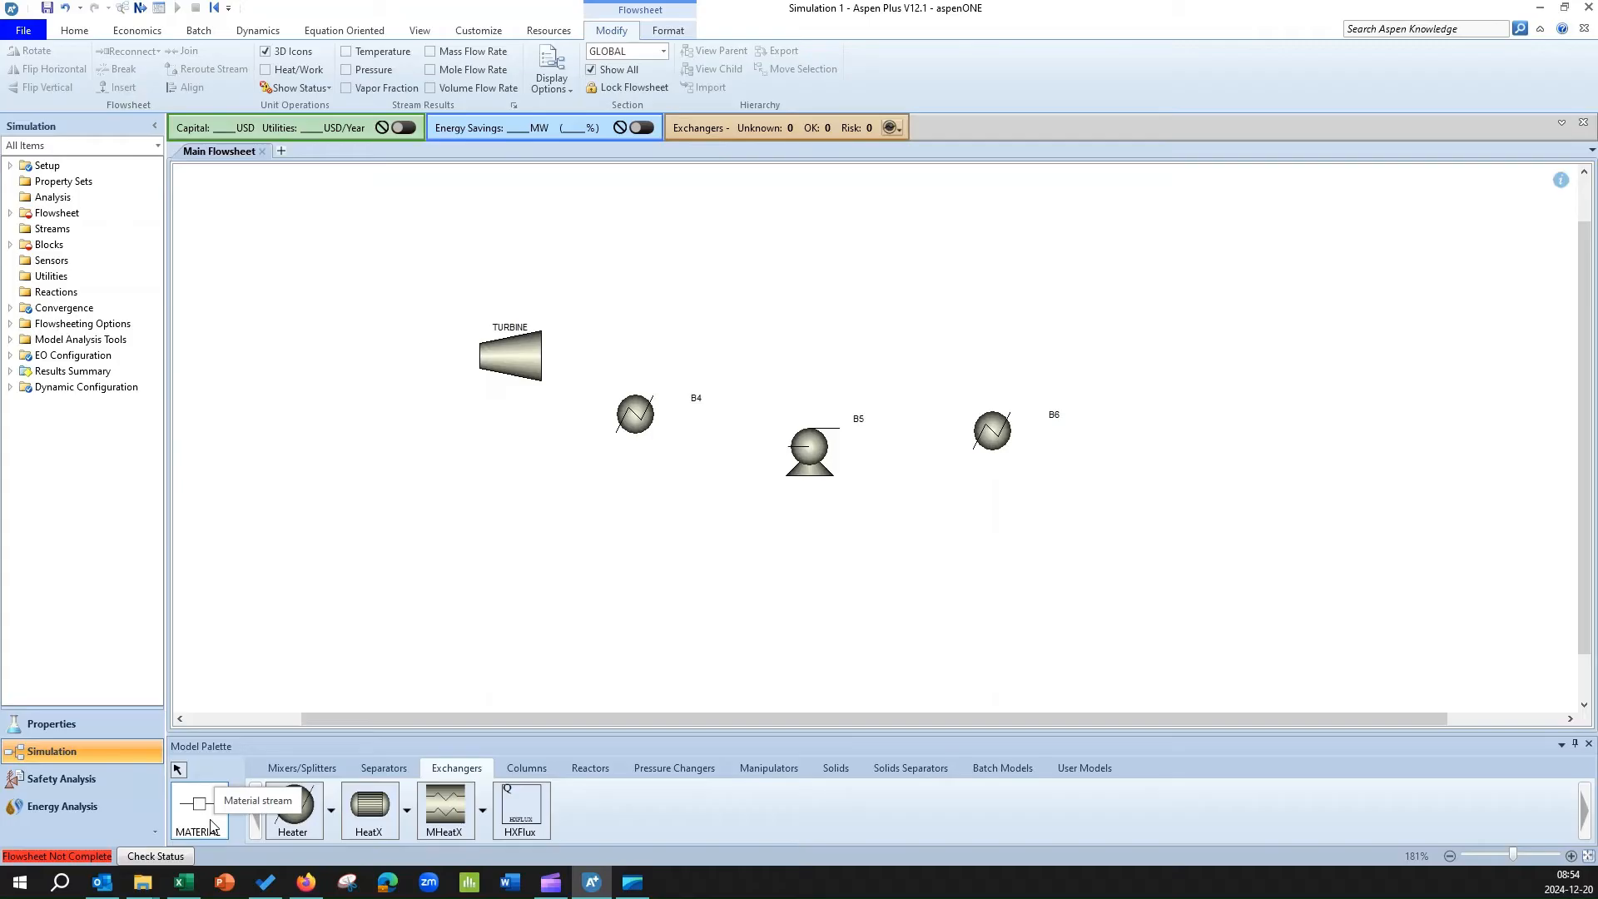
{"action": "left_click", "coordinate": [211, 824]}
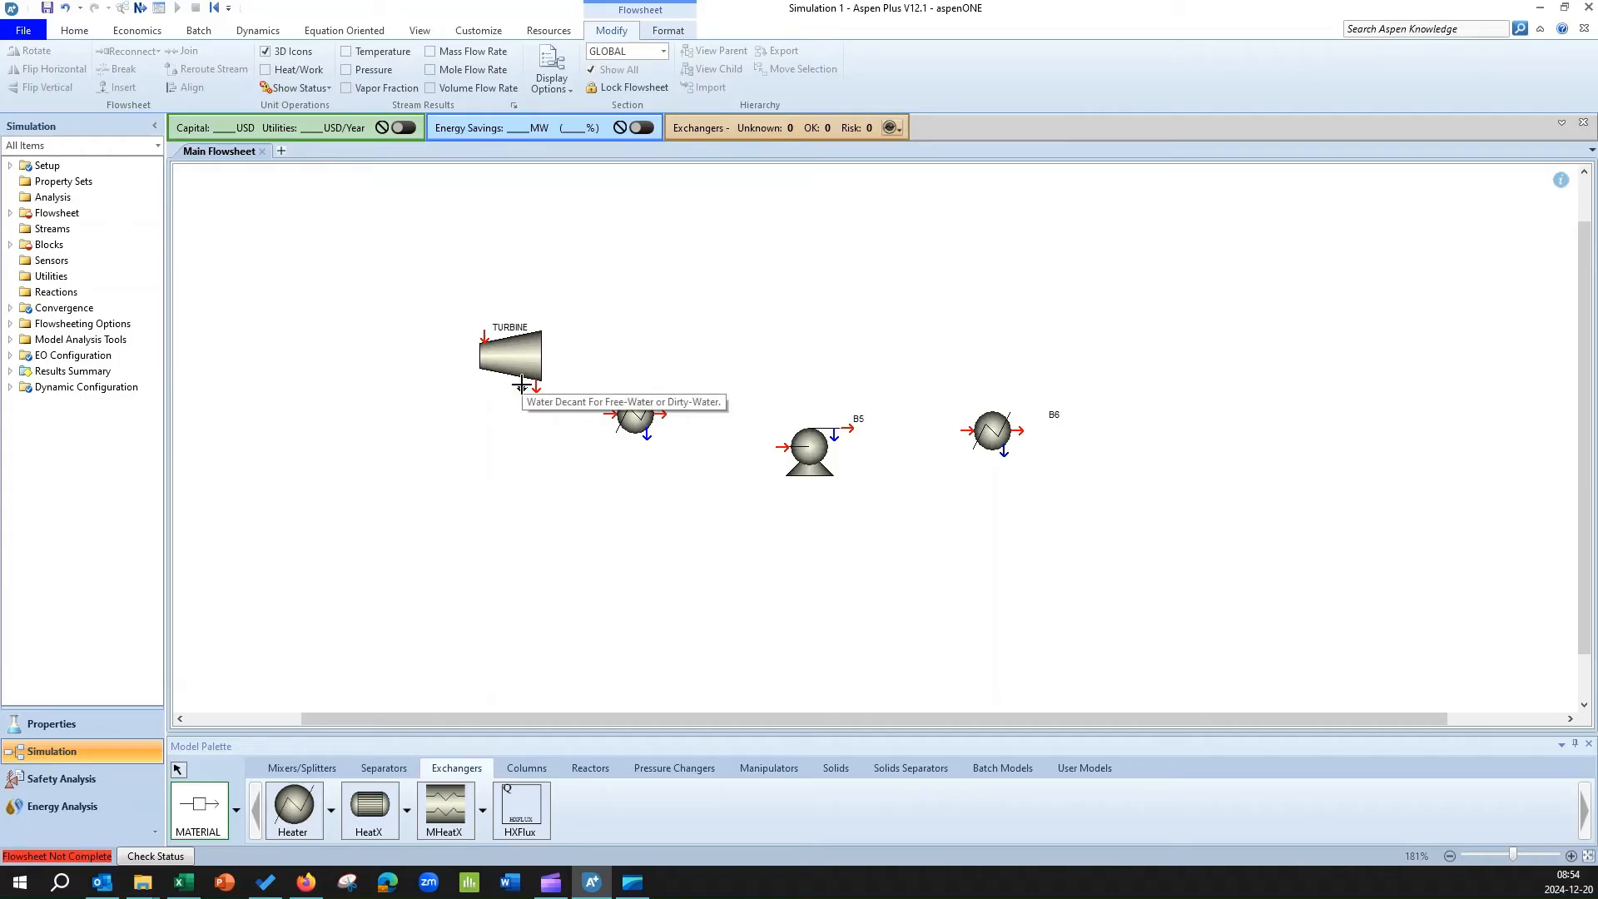
{"action": "left_click", "coordinate": [399, 319]}
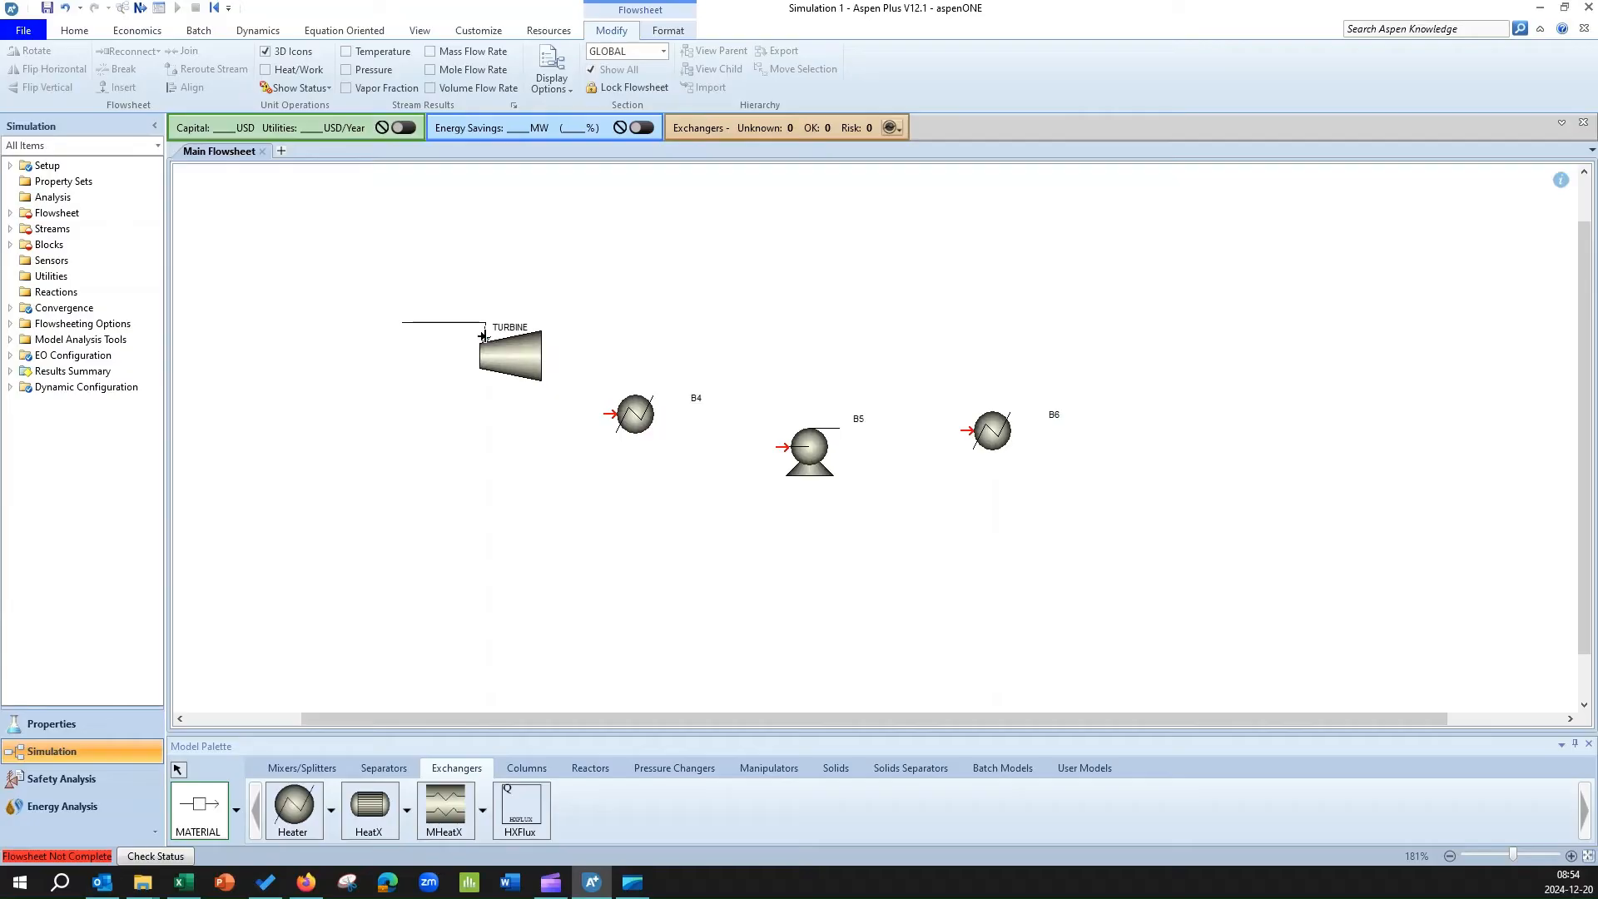
{"action": "left_click", "coordinate": [482, 336]}
- Connect the turbine outlet to the first heater, that heater to the pump, and the pump to the second heater with material streams
{"action": "left_click", "coordinate": [537, 388]}
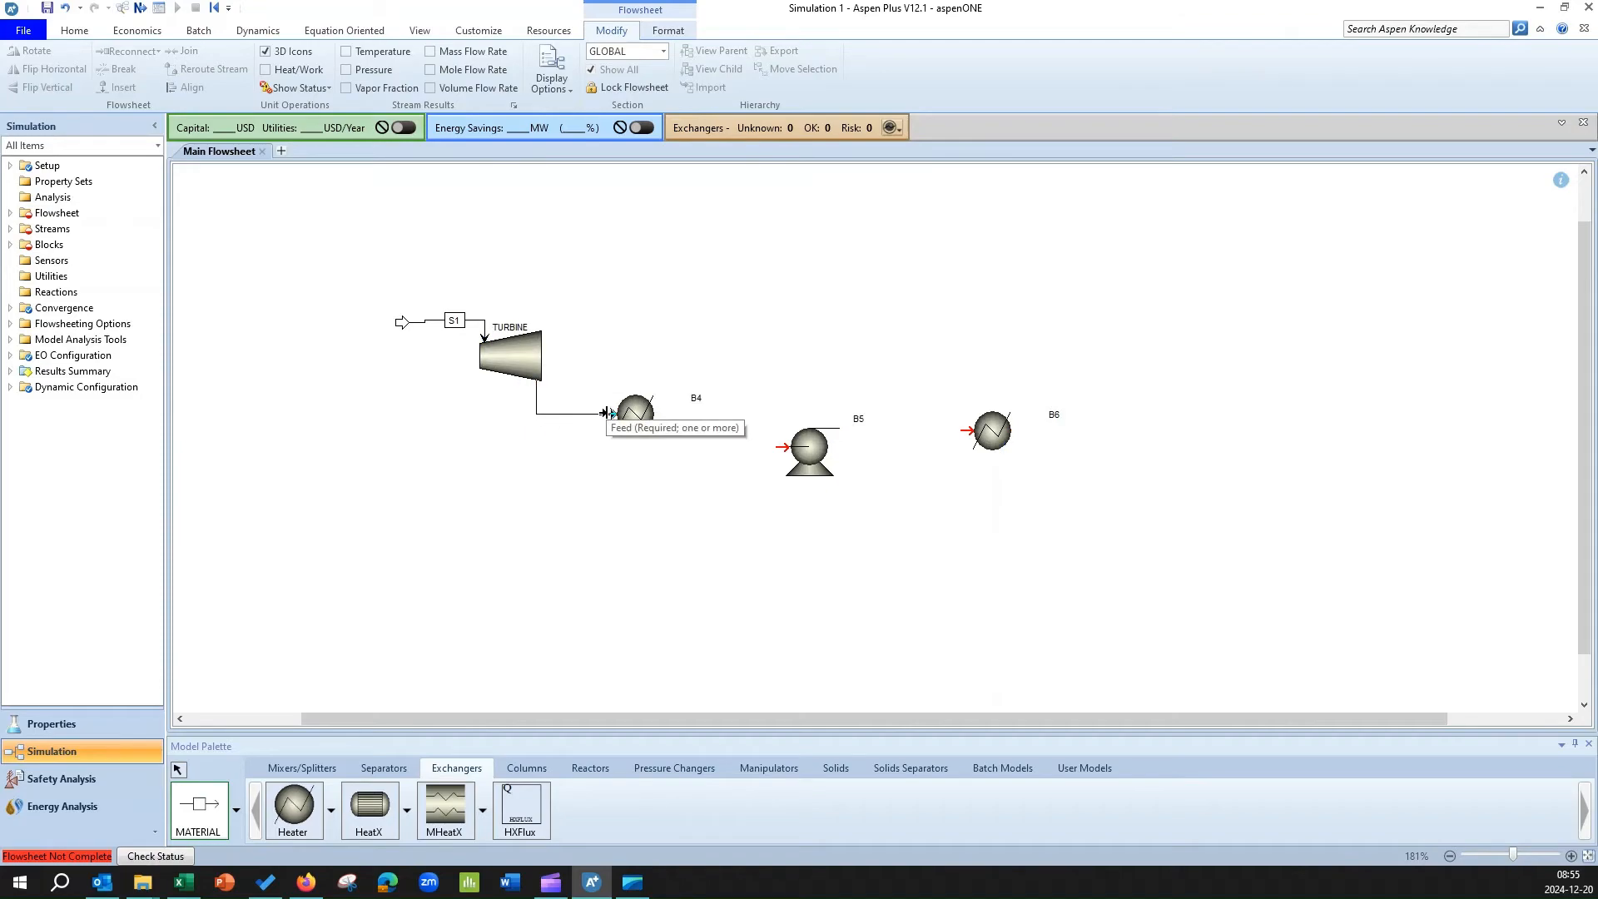
{"action": "left_click", "coordinate": [605, 413]}
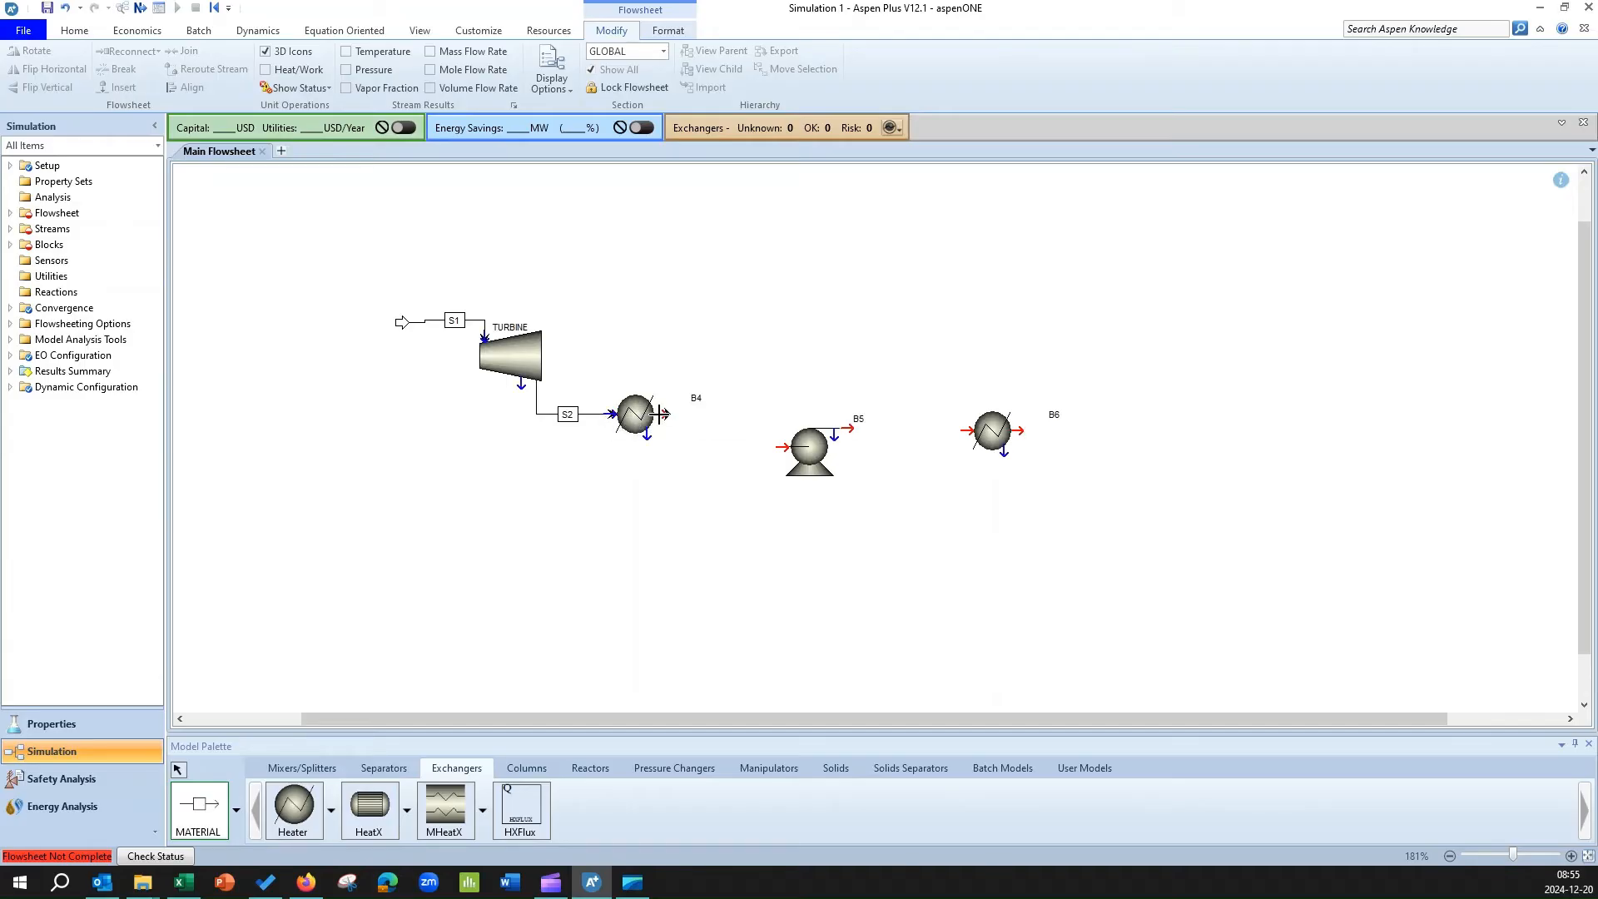
{"action": "left_click", "coordinate": [657, 414]}
{"action": "left_click", "coordinate": [781, 447]}
{"action": "left_click", "coordinate": [846, 429]}
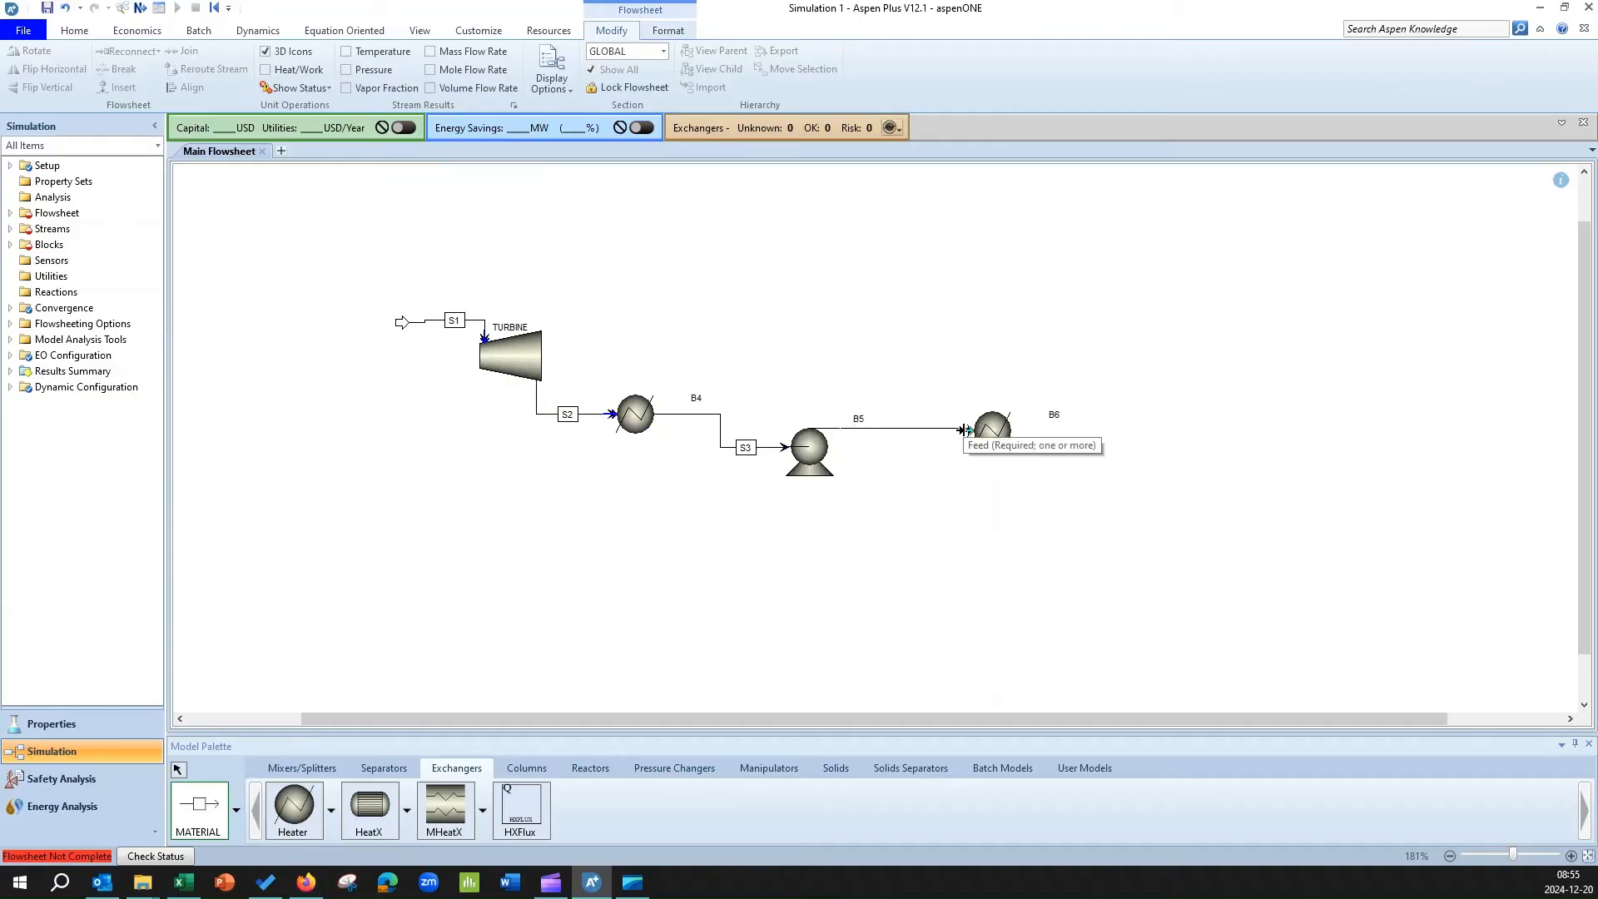
{"action": "left_click", "coordinate": [963, 429]}
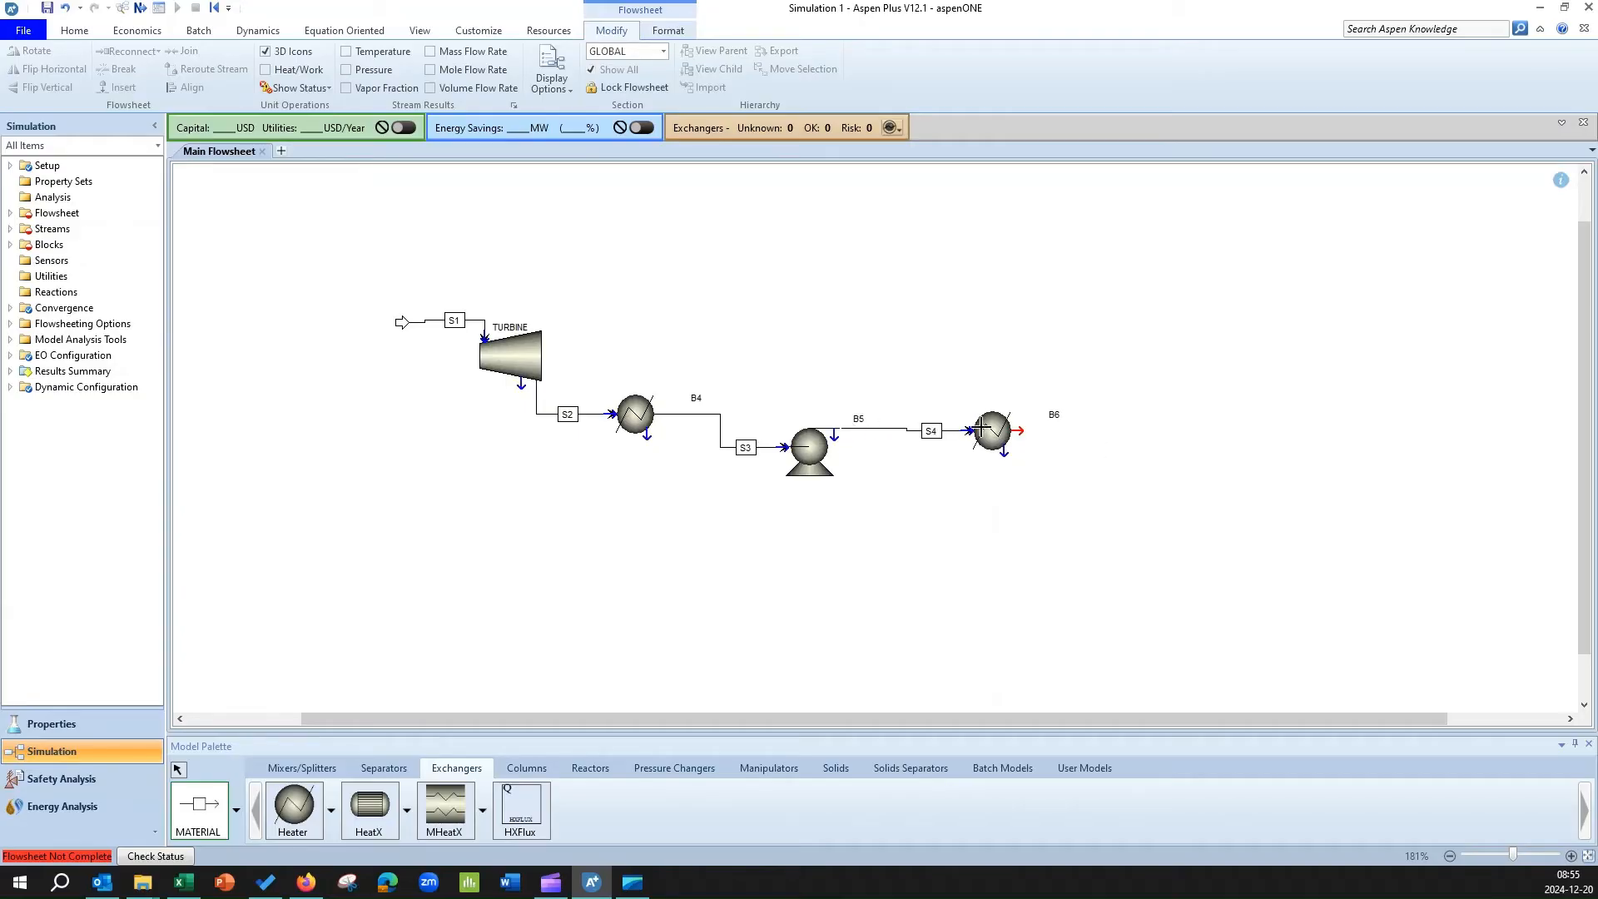
- Draw a product stream out of the second heater to its right and move that heater slightly higher
{"action": "left_click", "coordinate": [1014, 431]}
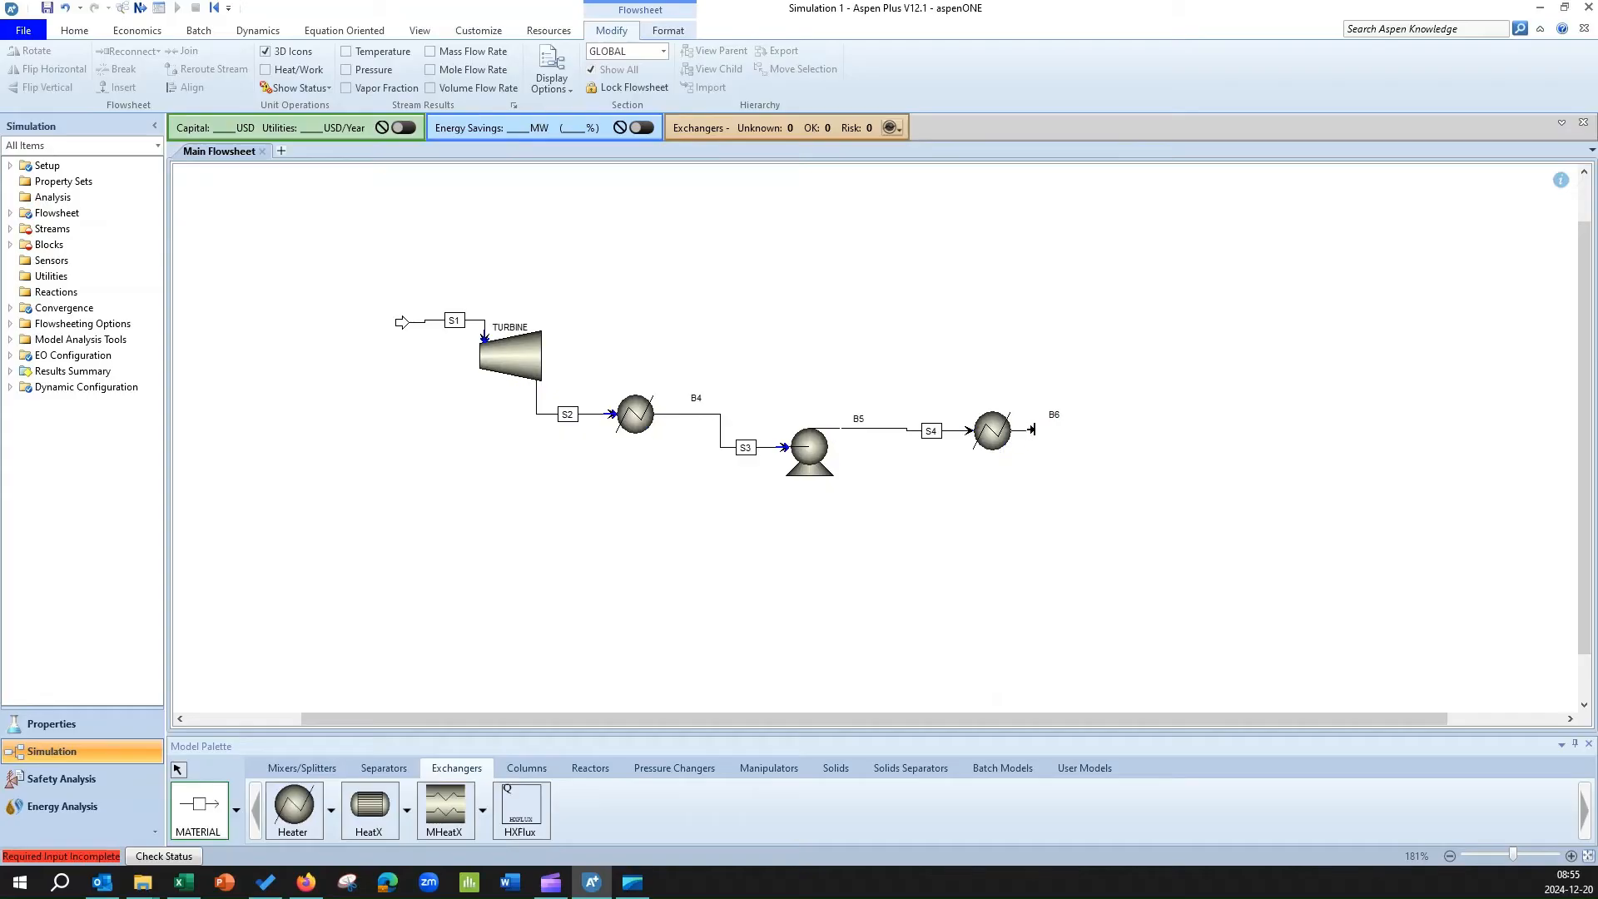
{"action": "left_click", "coordinate": [1115, 430]}
{"action": "left_click", "coordinate": [179, 771]}
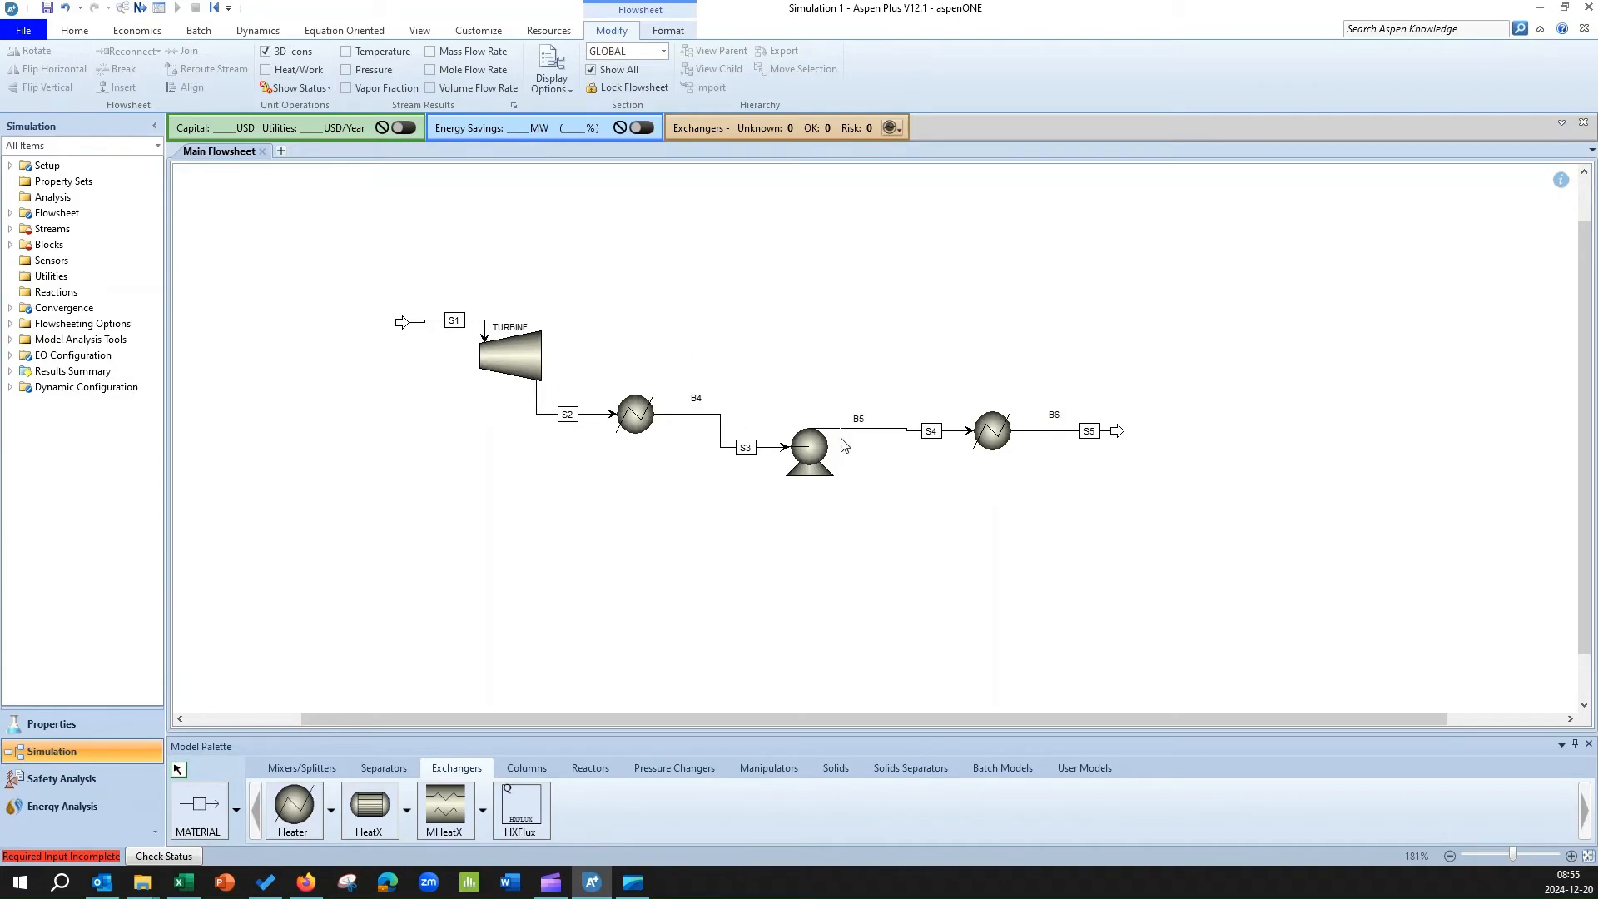
{"action": "mouse_move", "coordinate": [985, 434]}
{"action": "left_mouse_down"}
{"action": "mouse_move", "coordinate": [997, 511]}
{"action": "mouse_move", "coordinate": [990, 403]}
{"action": "mouse_move", "coordinate": [1001, 414]}
{"action": "left_mouse_up"}
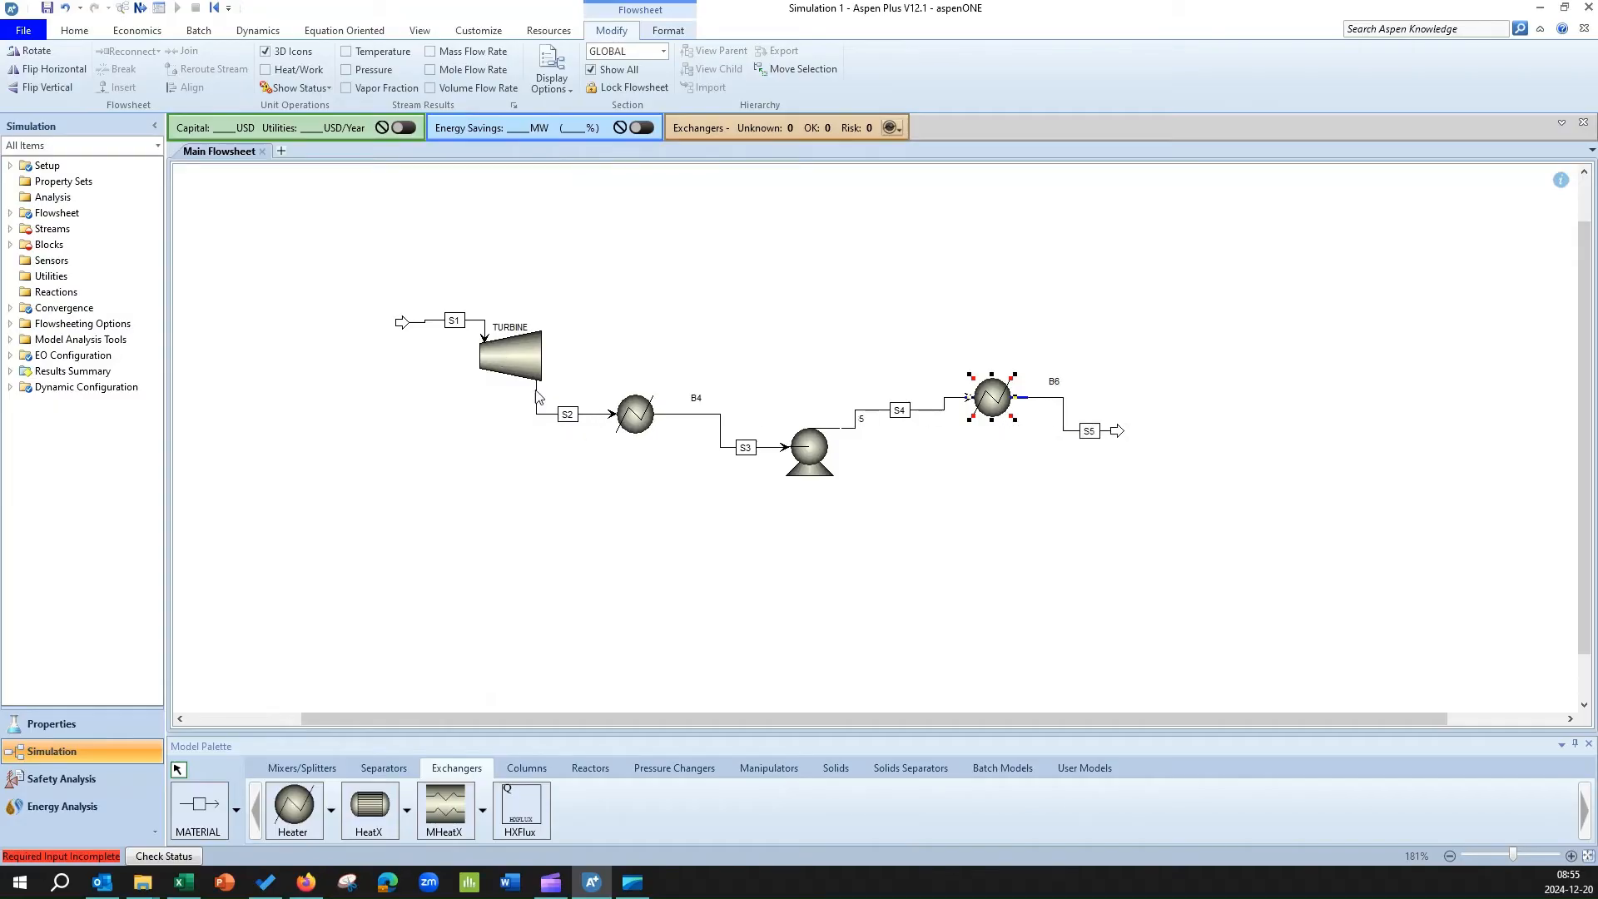
{"action": "left_click", "coordinate": [569, 416]}
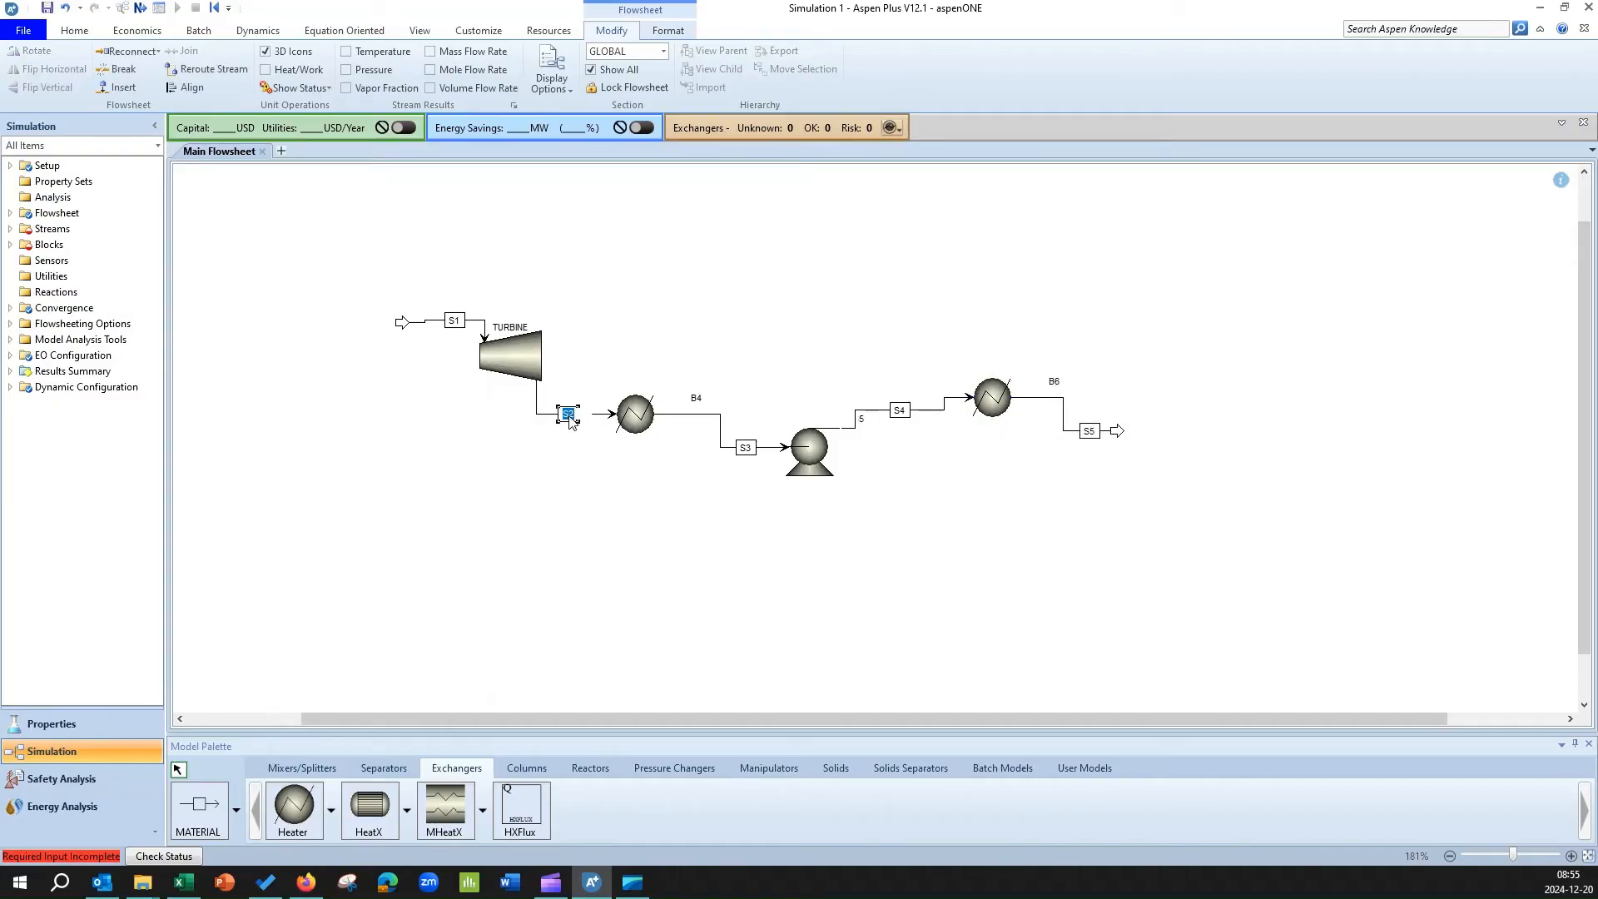
{"action": "left_click", "coordinate": [568, 415]}
{"action": "right_click", "coordinate": [565, 415]}
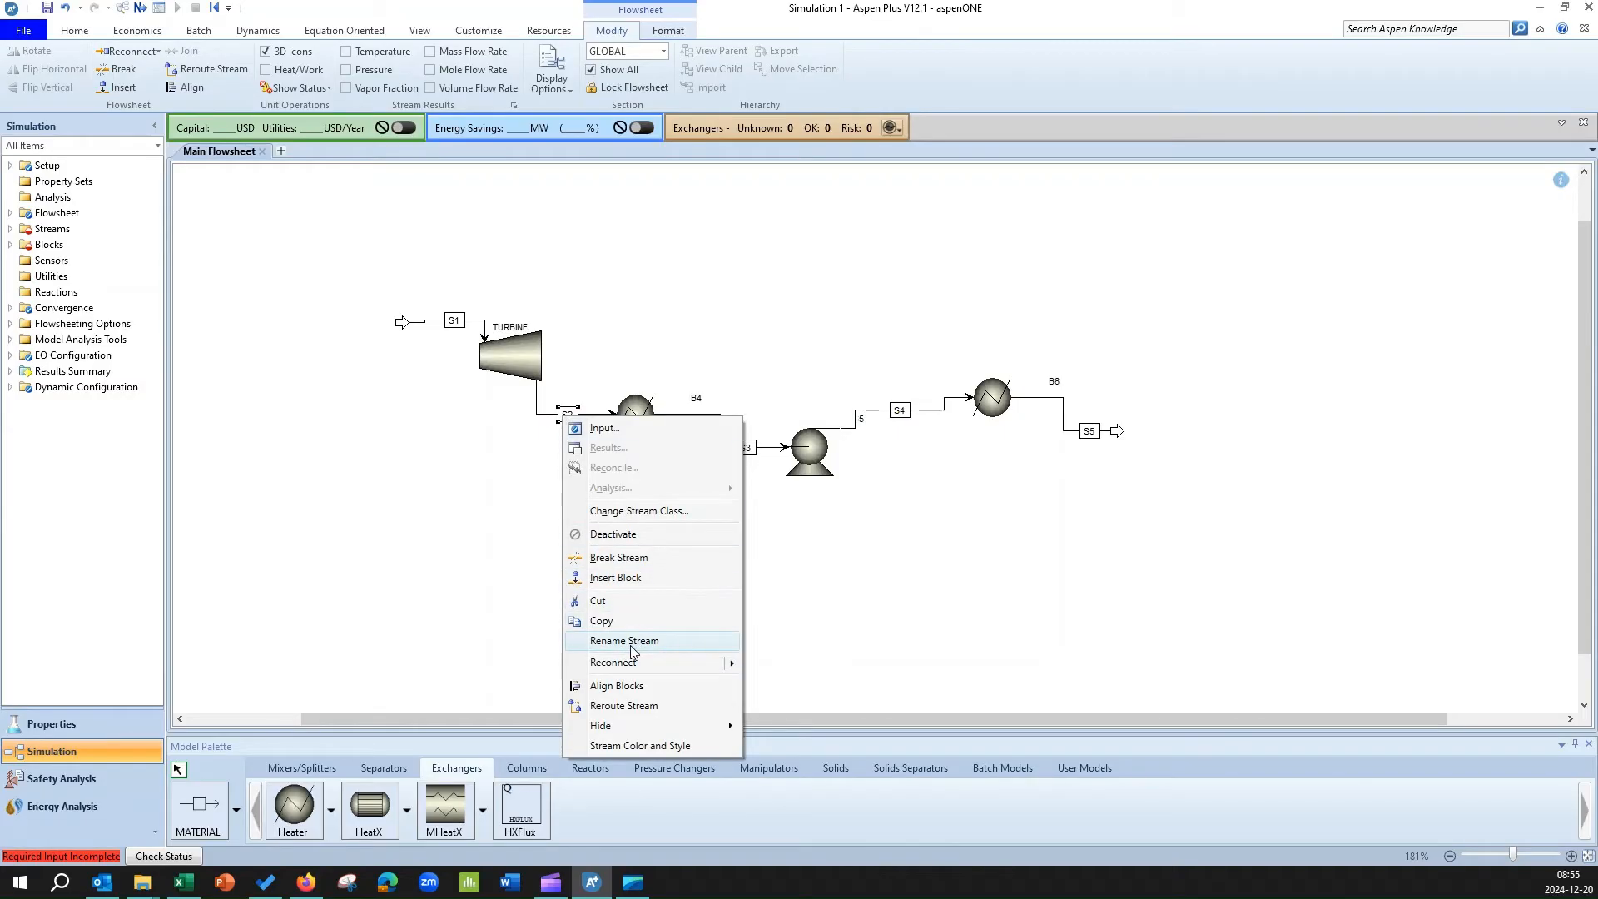
{"action": "left_click", "coordinate": [827, 564]}
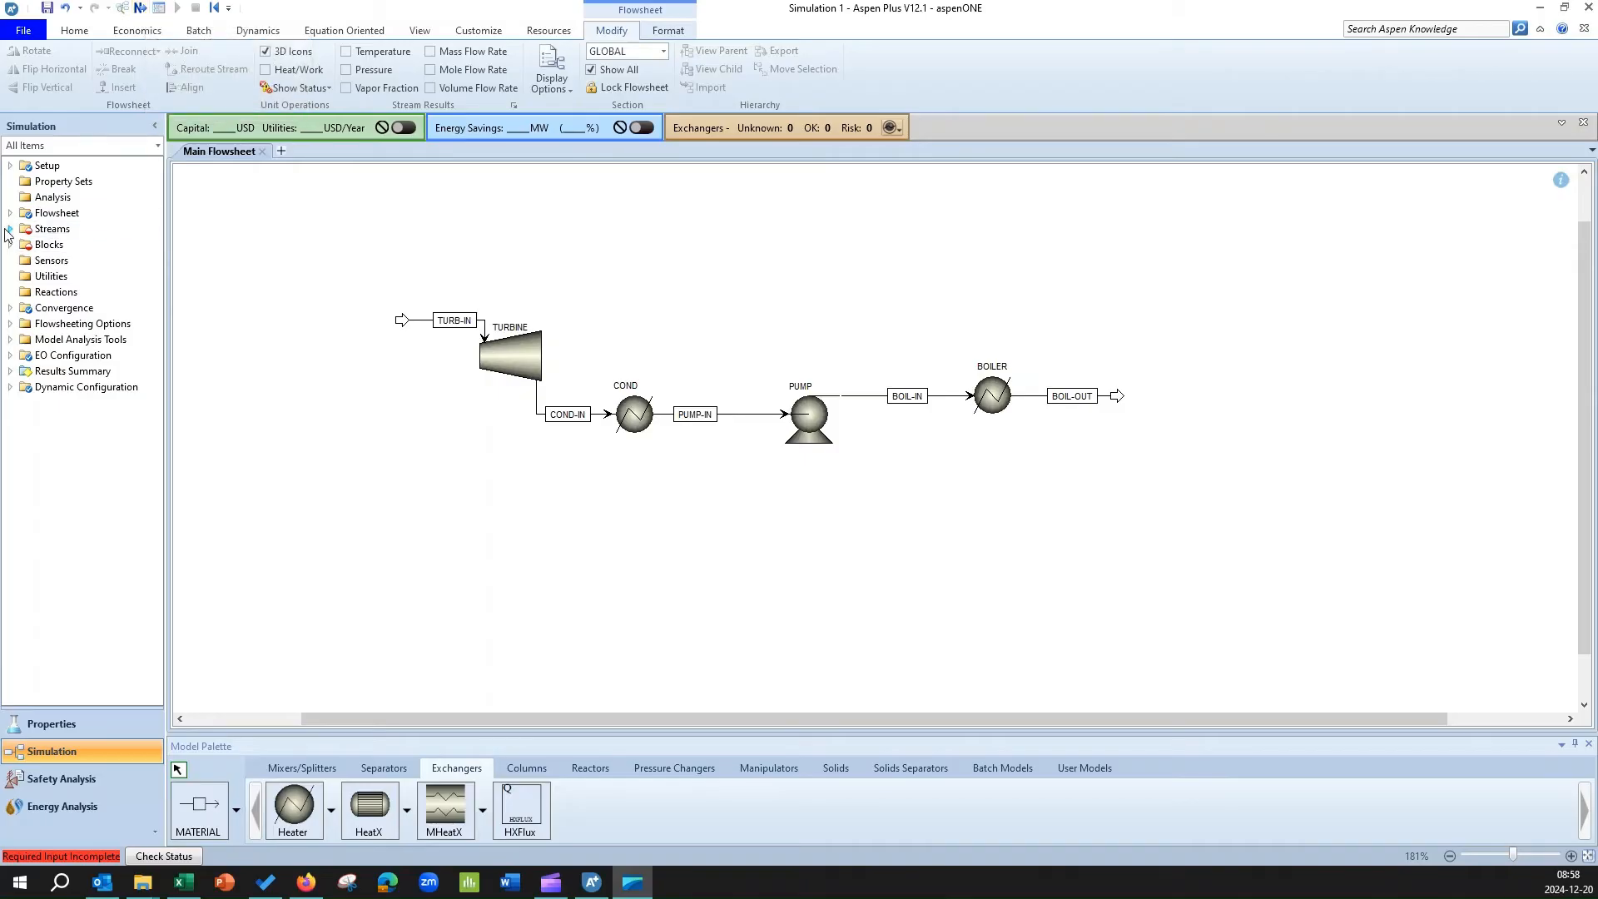
- Open the input form of stream TURB-IN and set its temperature to 600 C and its pressure to 15 MPa
{"action": "left_click", "coordinate": [140, 12]}
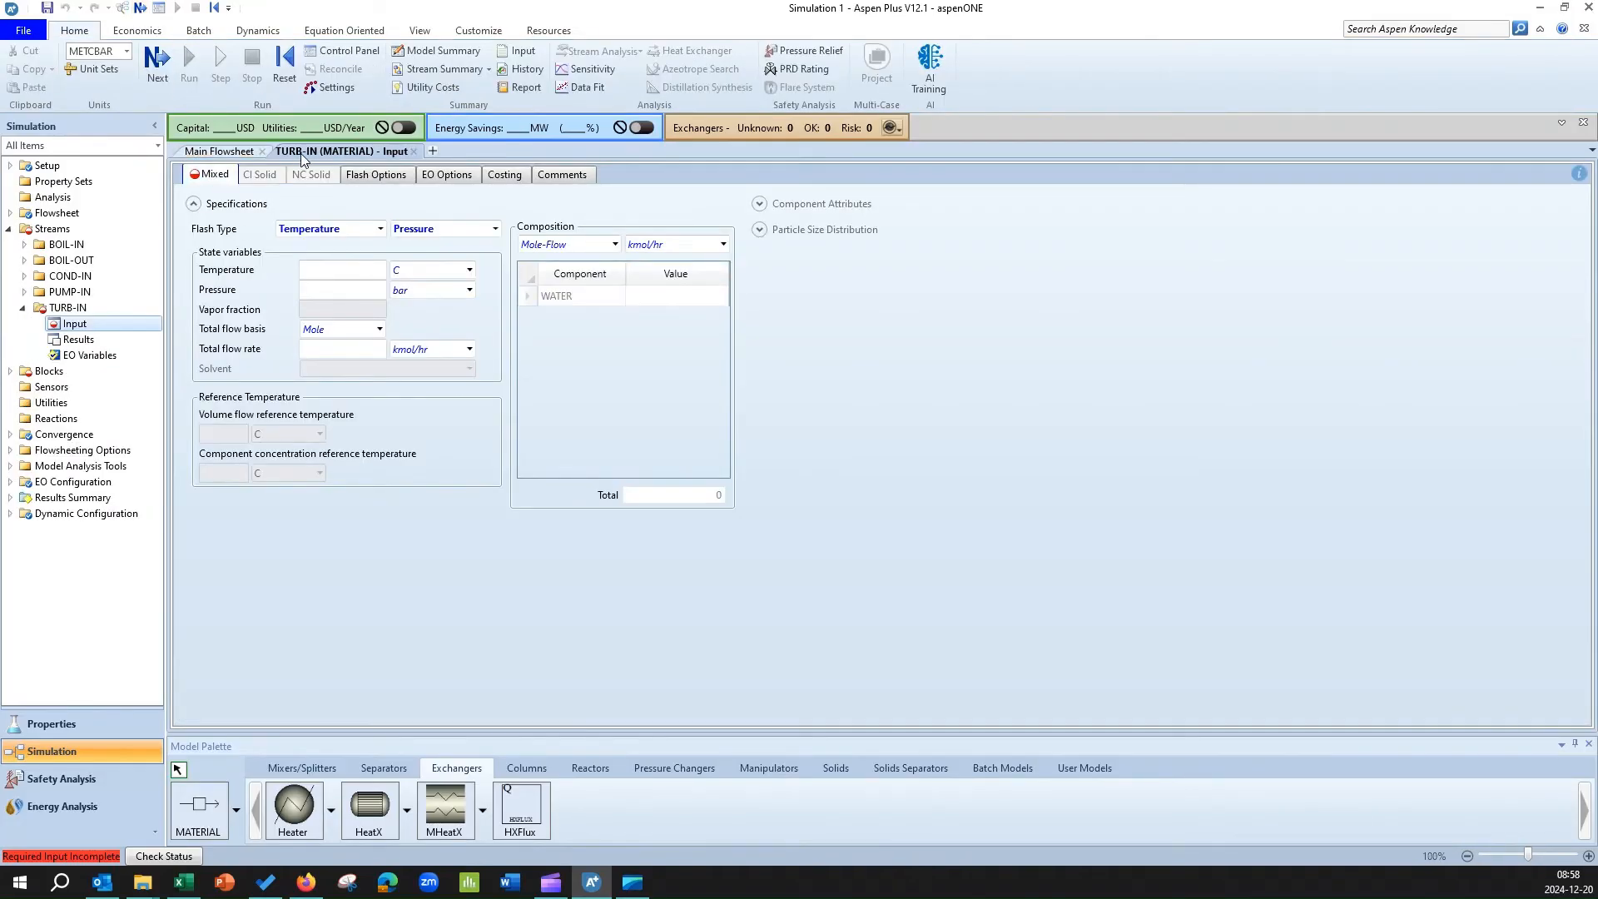
{"action": "left_click", "coordinate": [223, 153]}
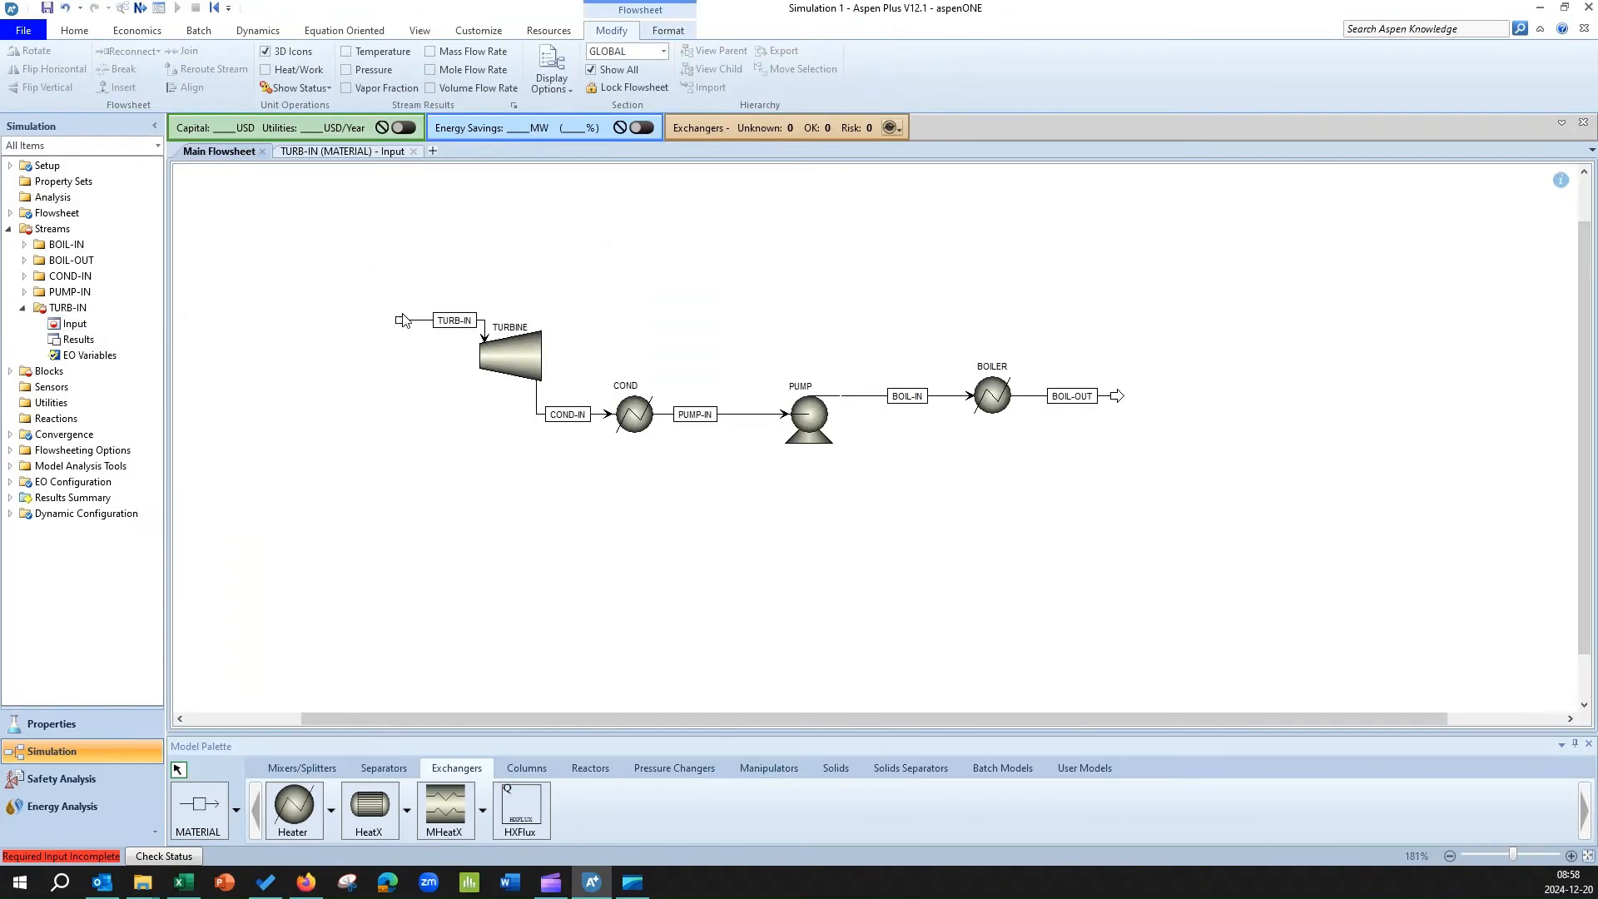
{"action": "left_click", "coordinate": [288, 155]}
{"action": "left_click", "coordinate": [342, 272]}
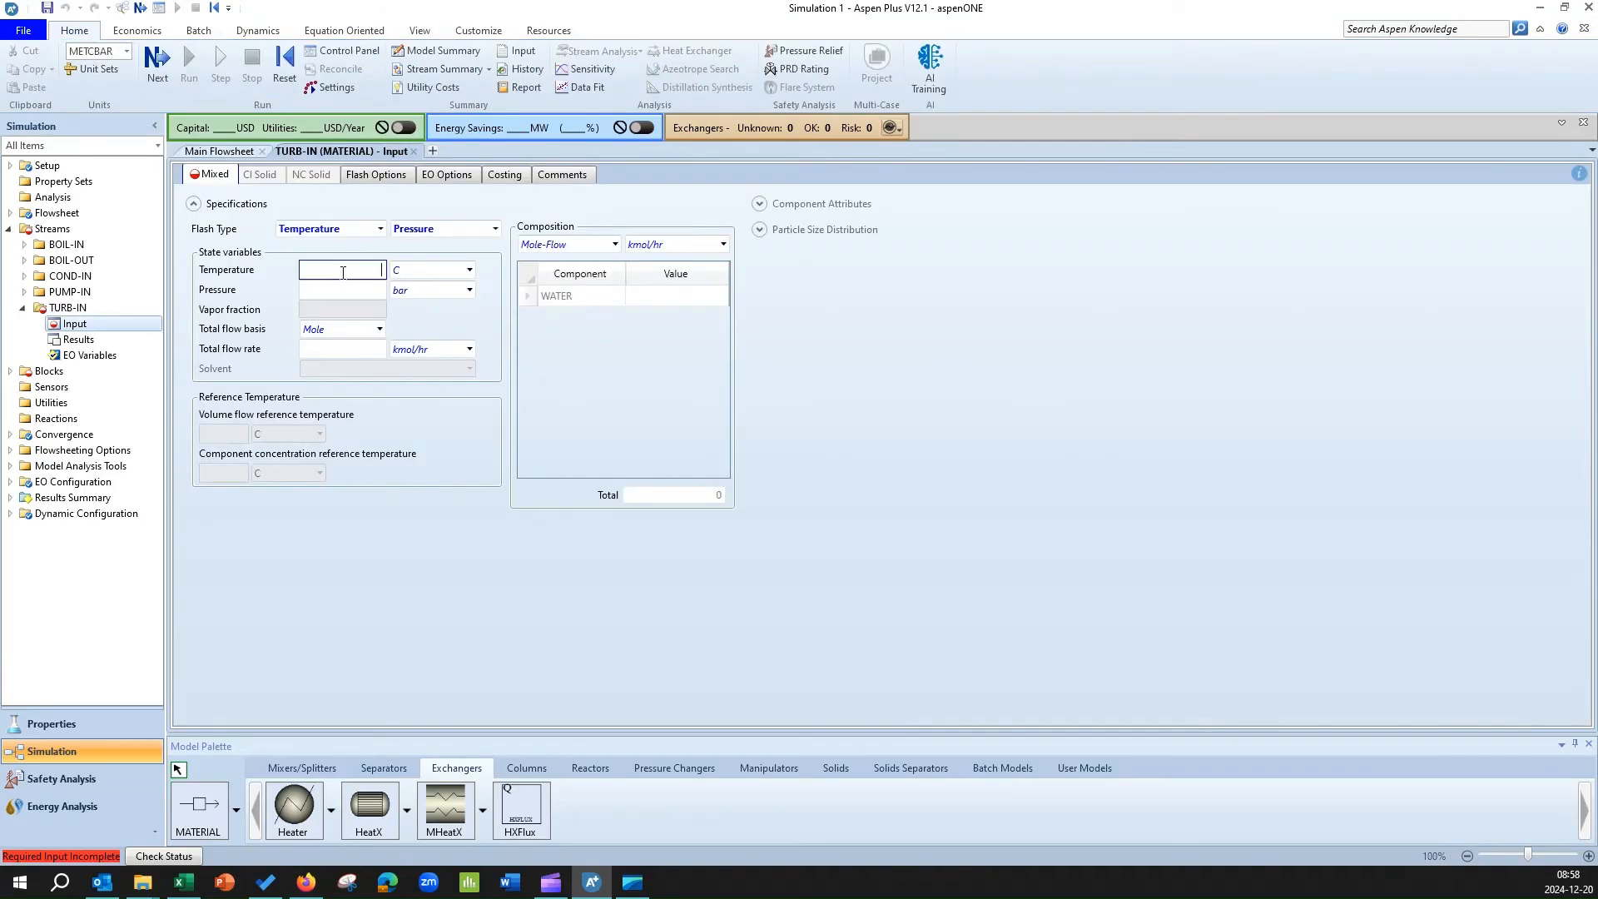
{"action": "type", "text": "600"}
{"action": "left_click", "coordinate": [360, 290]}
{"action": "type", "text": "15"}
{"action": "left_click", "coordinate": [471, 295]}
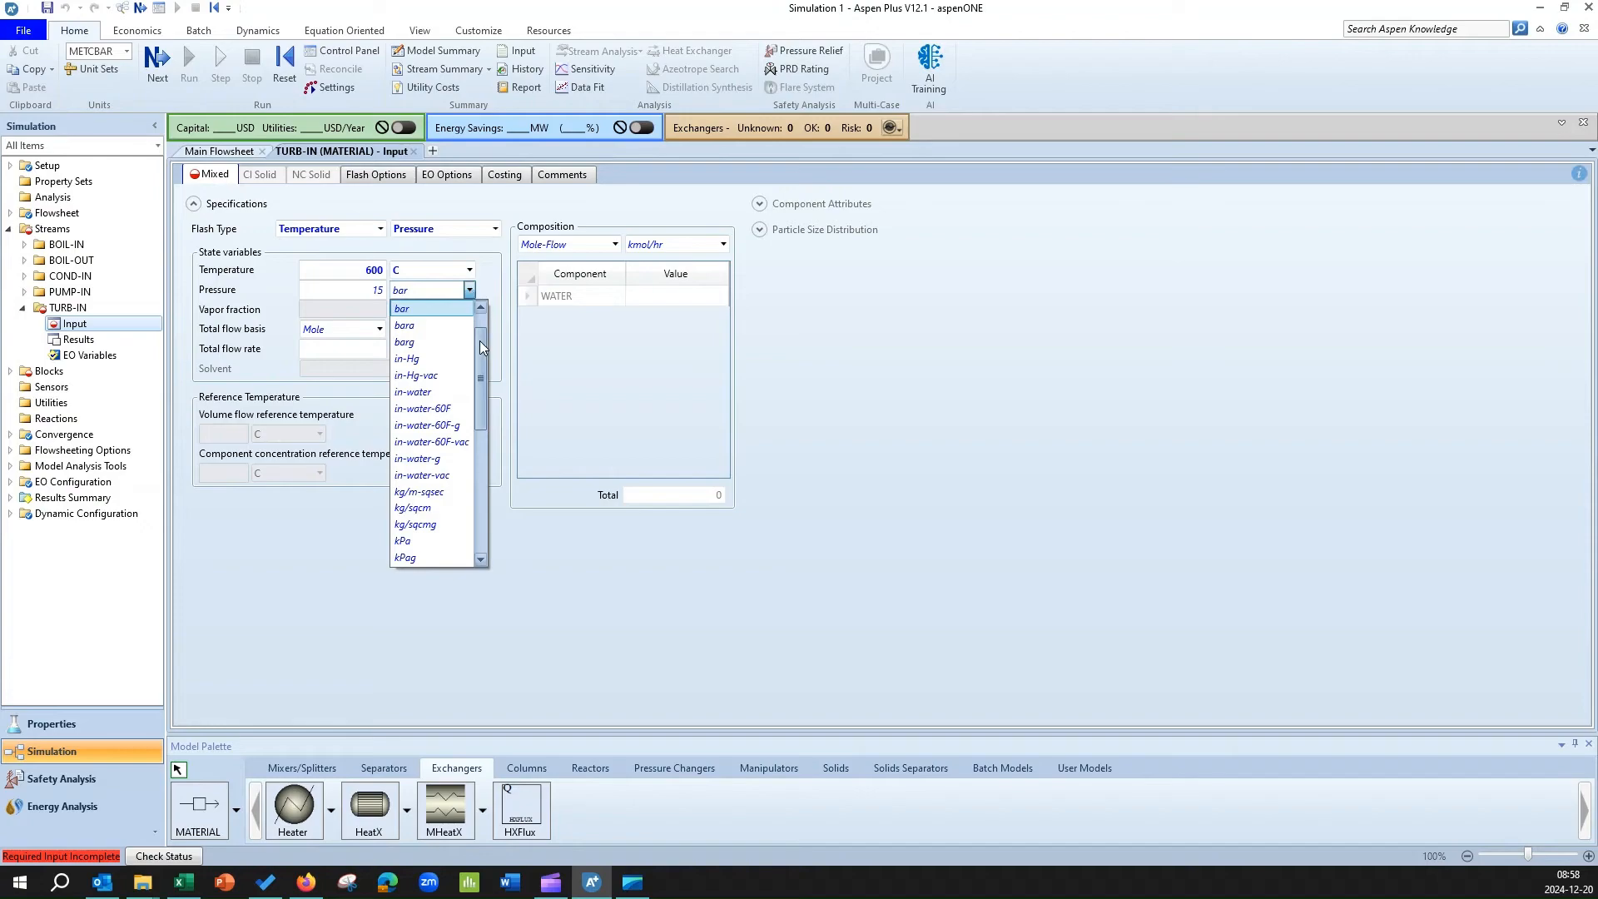
{"action": "left_click_drag", "start_coordinate": [484, 350], "coordinate": [483, 418]}
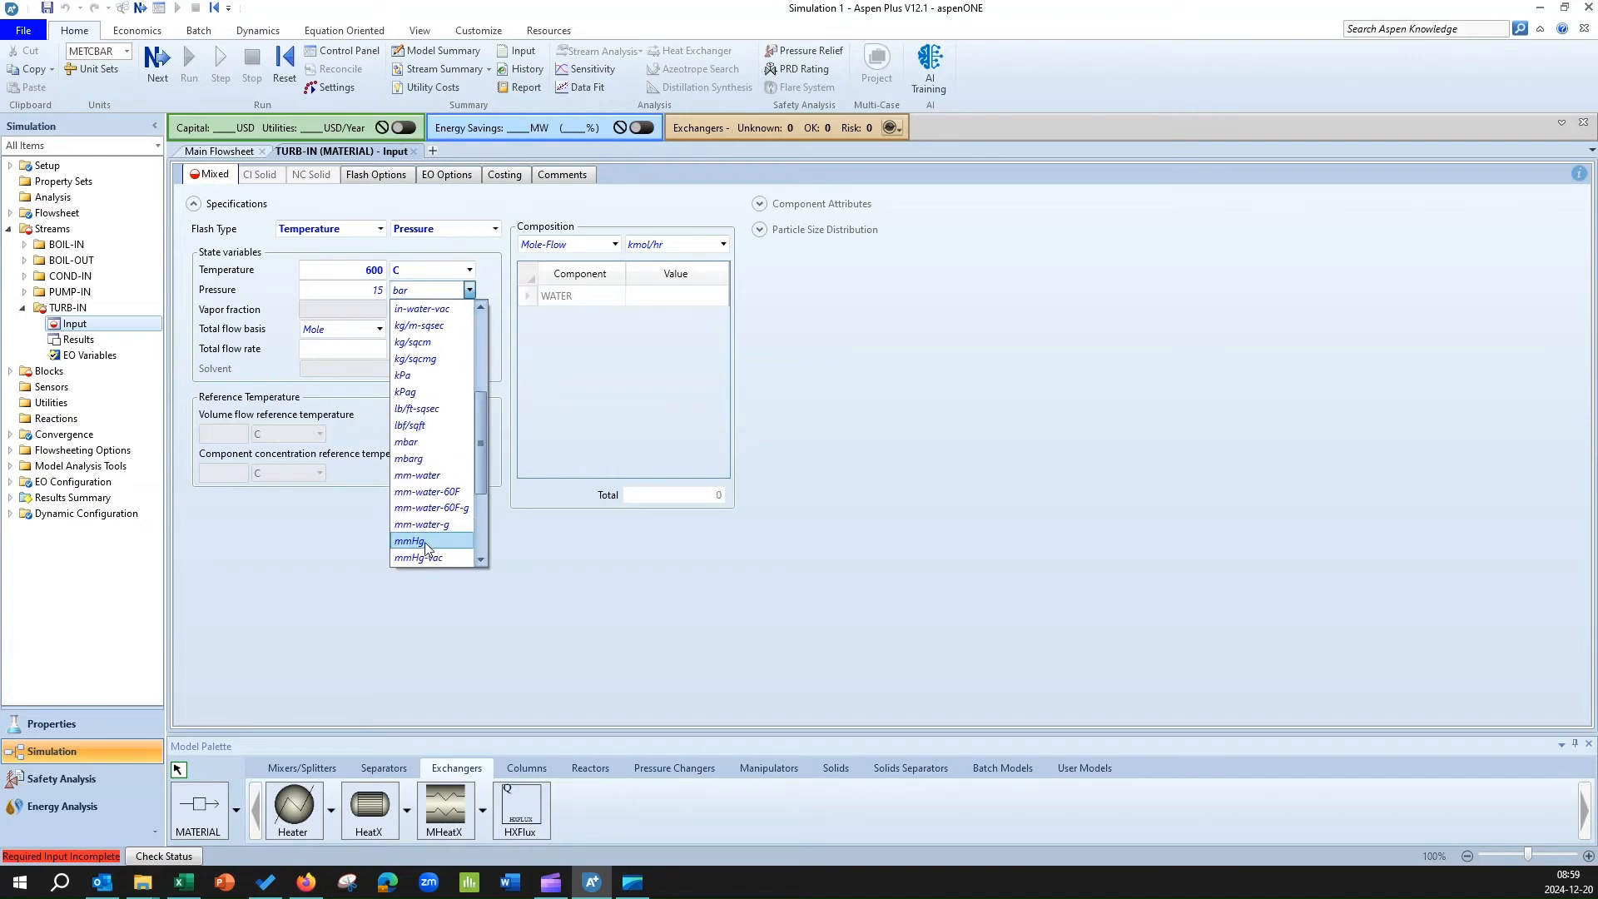
{"action": "scroll", "coordinate": [427, 548], "scroll_direction": "down", "scroll_amount": 3}
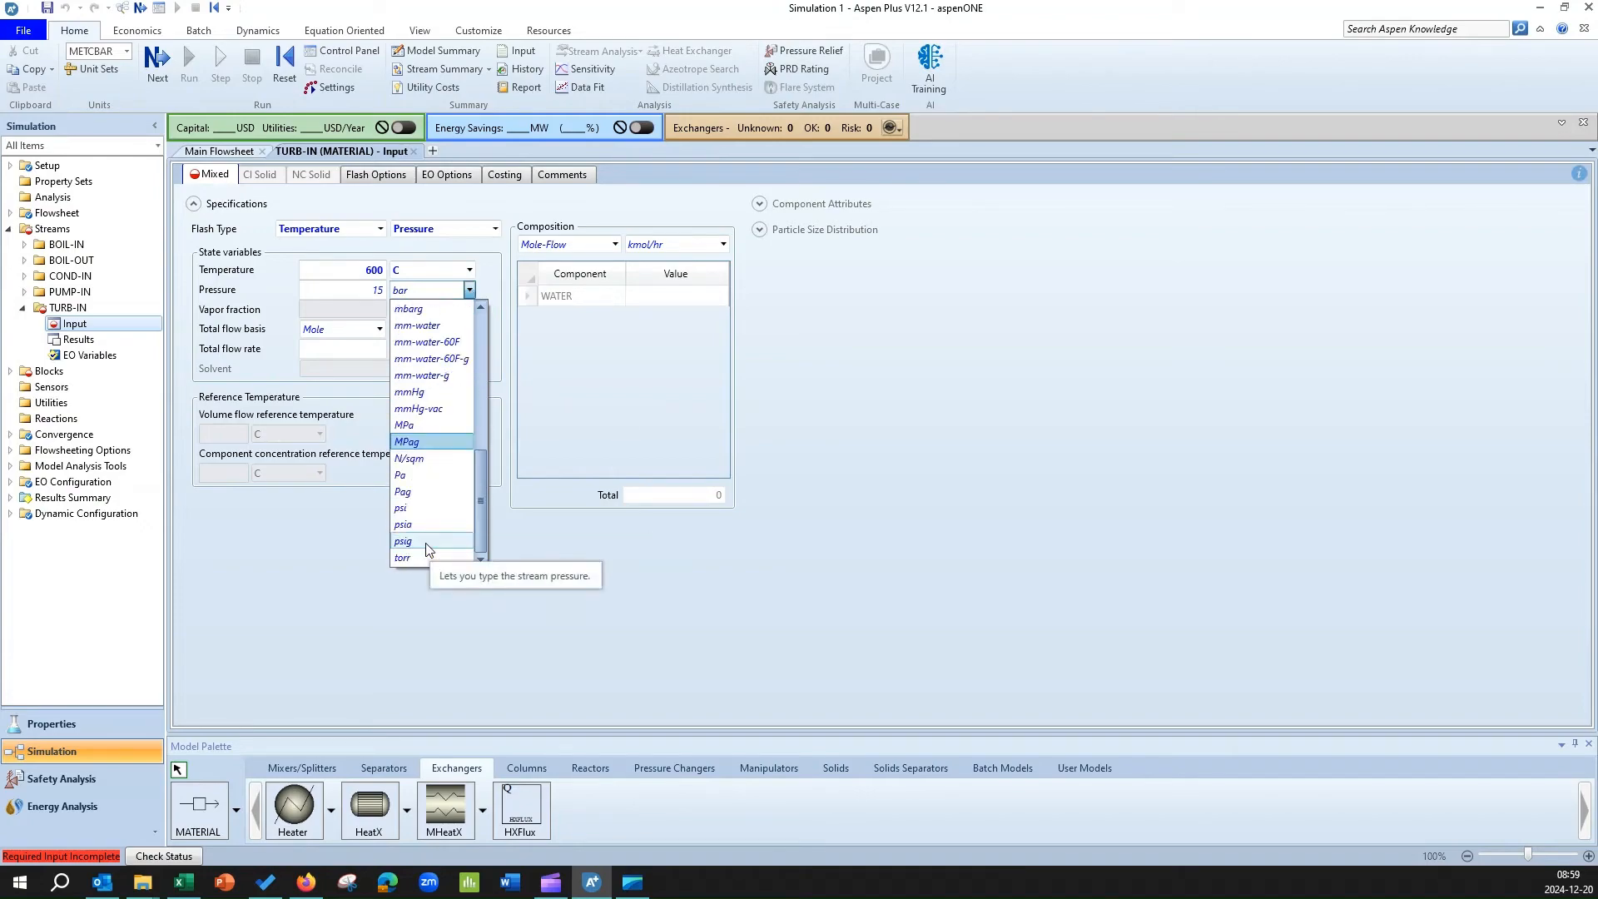
{"action": "left_click", "coordinate": [429, 428]}
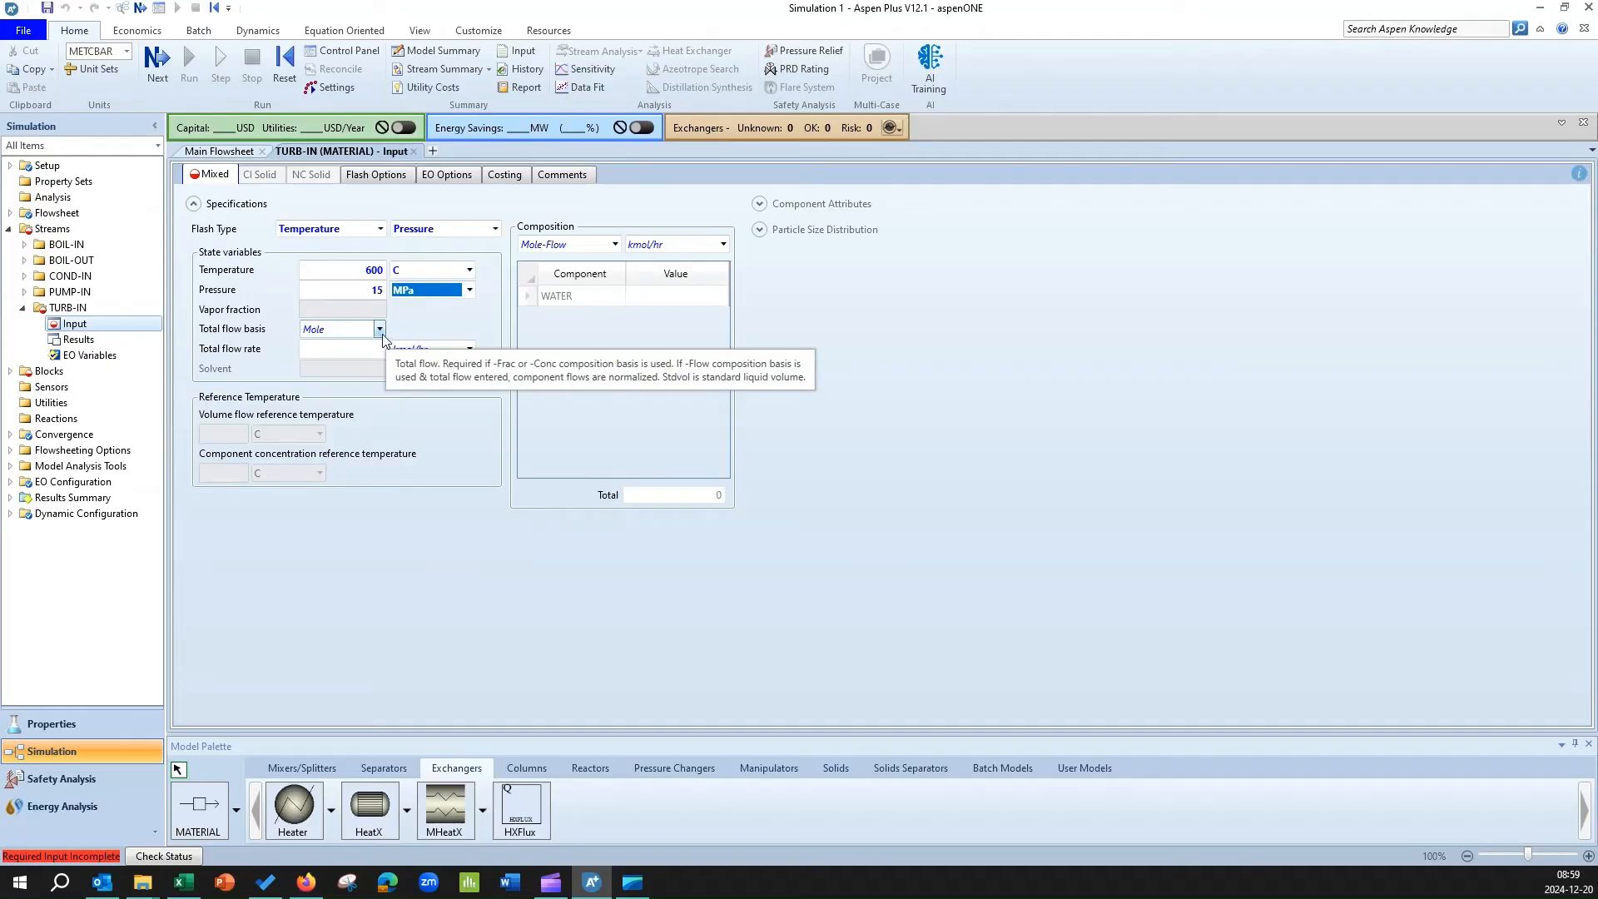
- Set the TURB-IN stream's total flow basis to Mass and its total flow rate to 10000 kg/hr
{"action": "left_click", "coordinate": [380, 329]}
{"action": "left_click", "coordinate": [370, 355]}
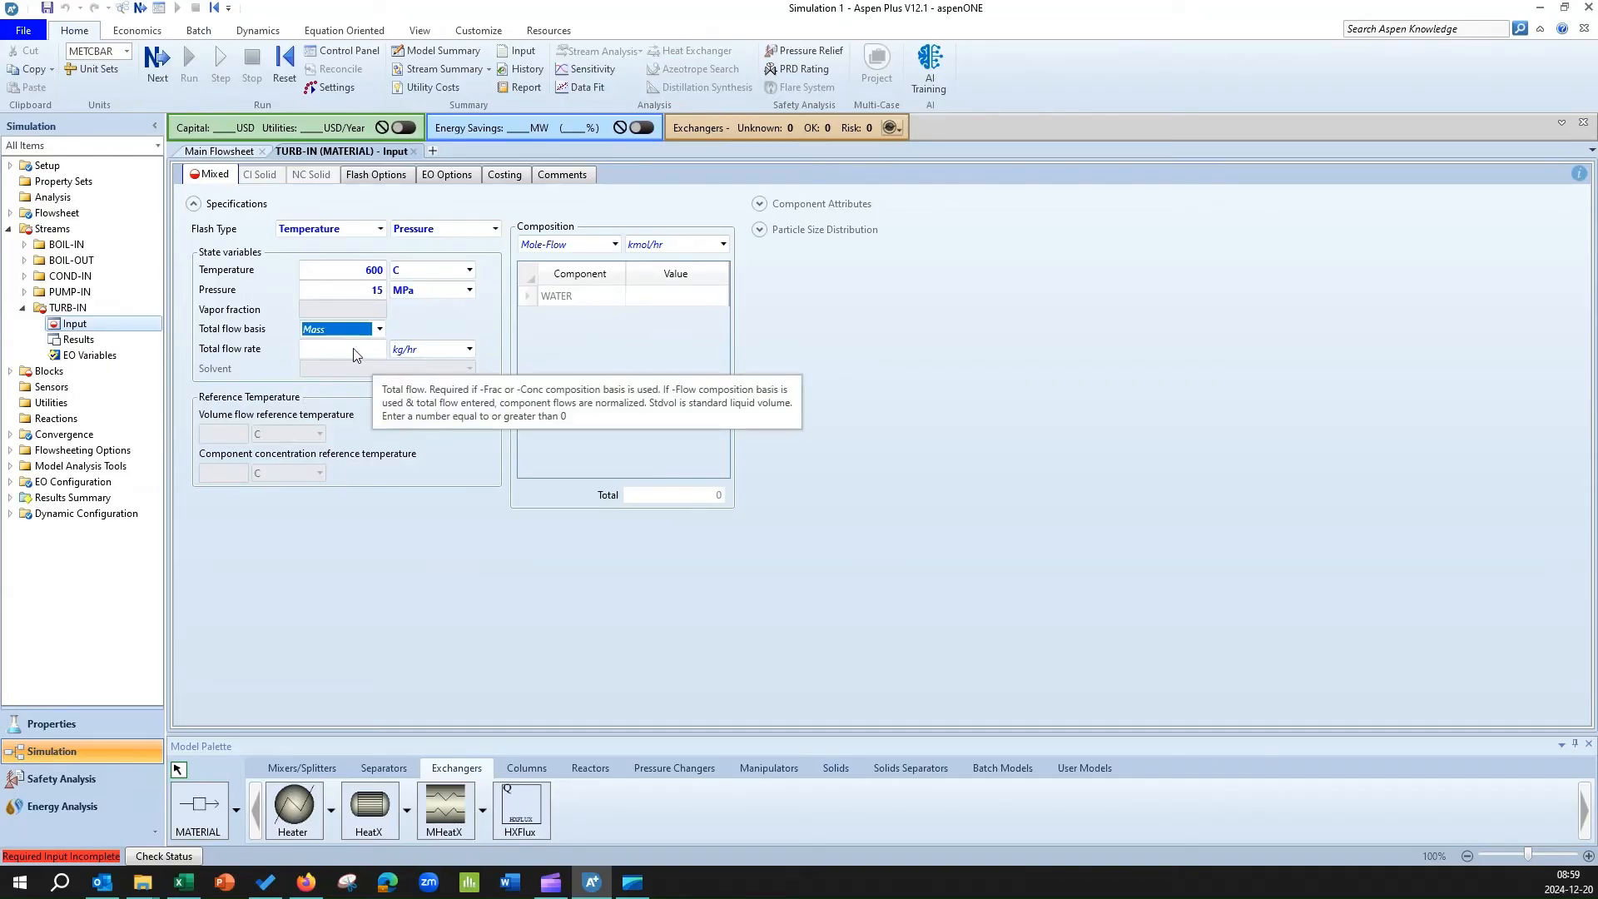
{"action": "left_click", "coordinate": [355, 349]}
{"action": "type", "text": "10000"}
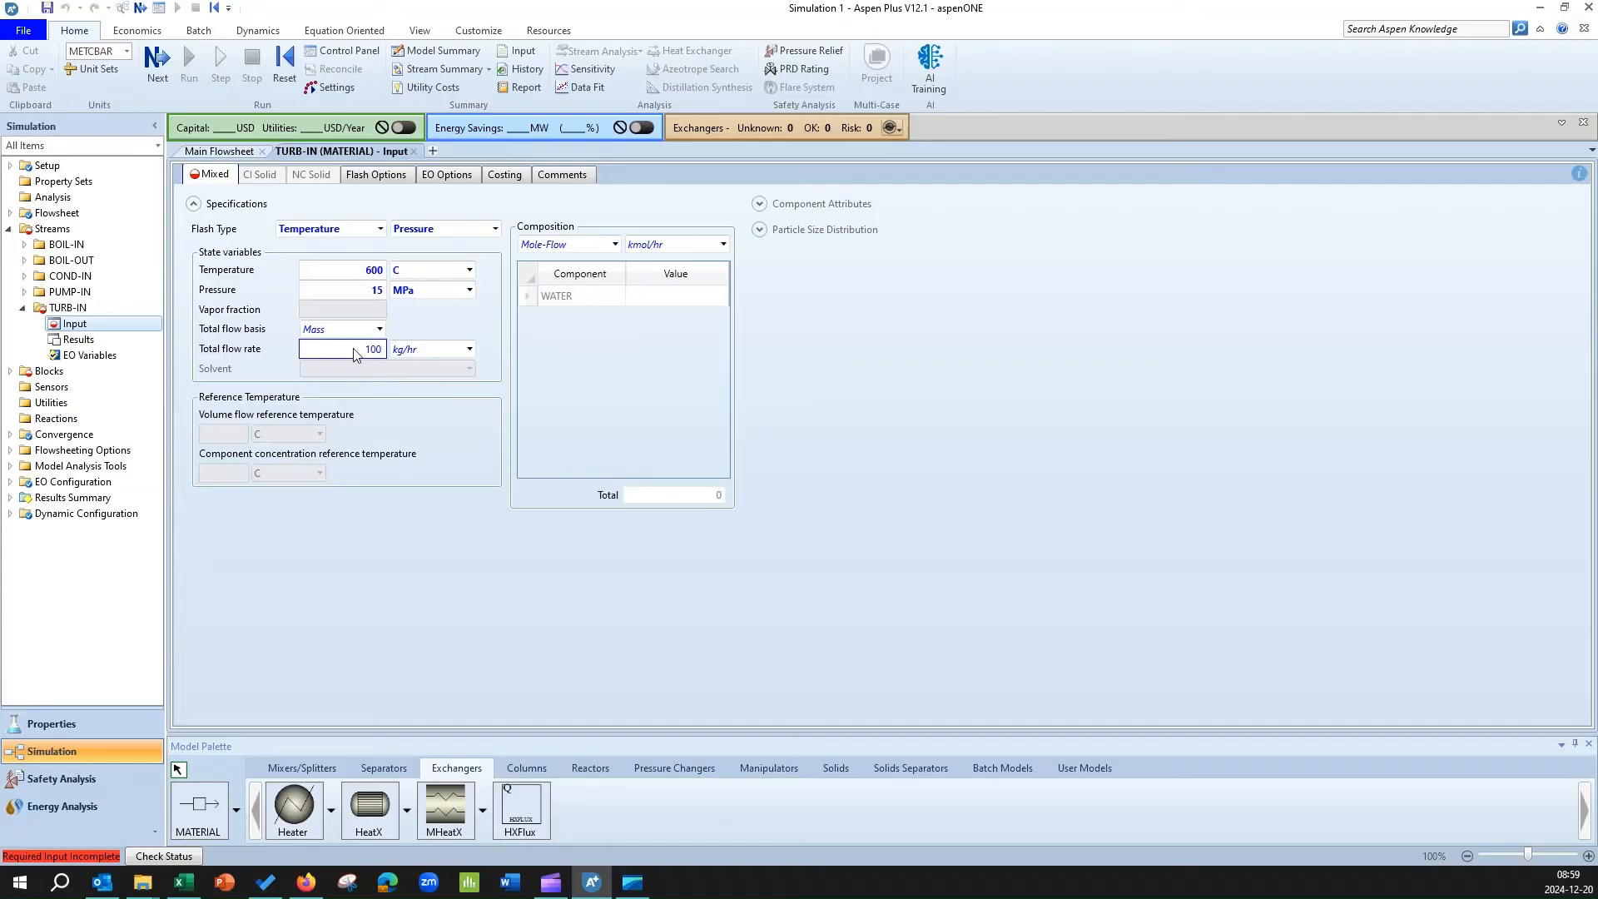
{"action": "left_click", "coordinate": [481, 551]}
- Specify the TURB-IN composition as Mass-Frac with a WATER value of 1
{"action": "left_click", "coordinate": [615, 245]}
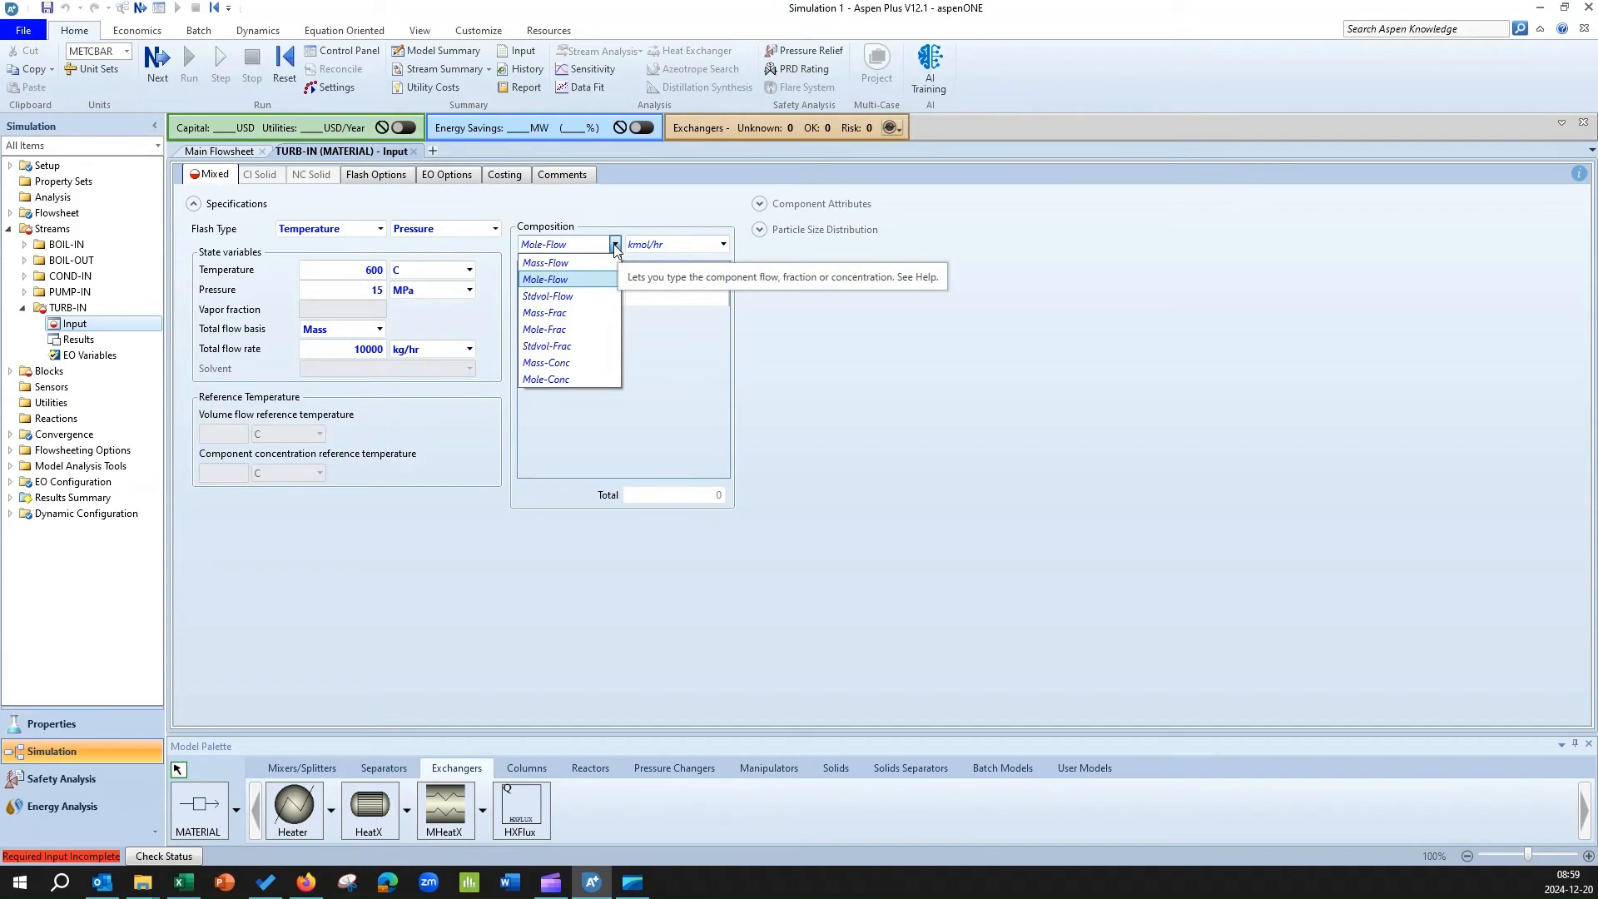
{"action": "left_click", "coordinate": [591, 313]}
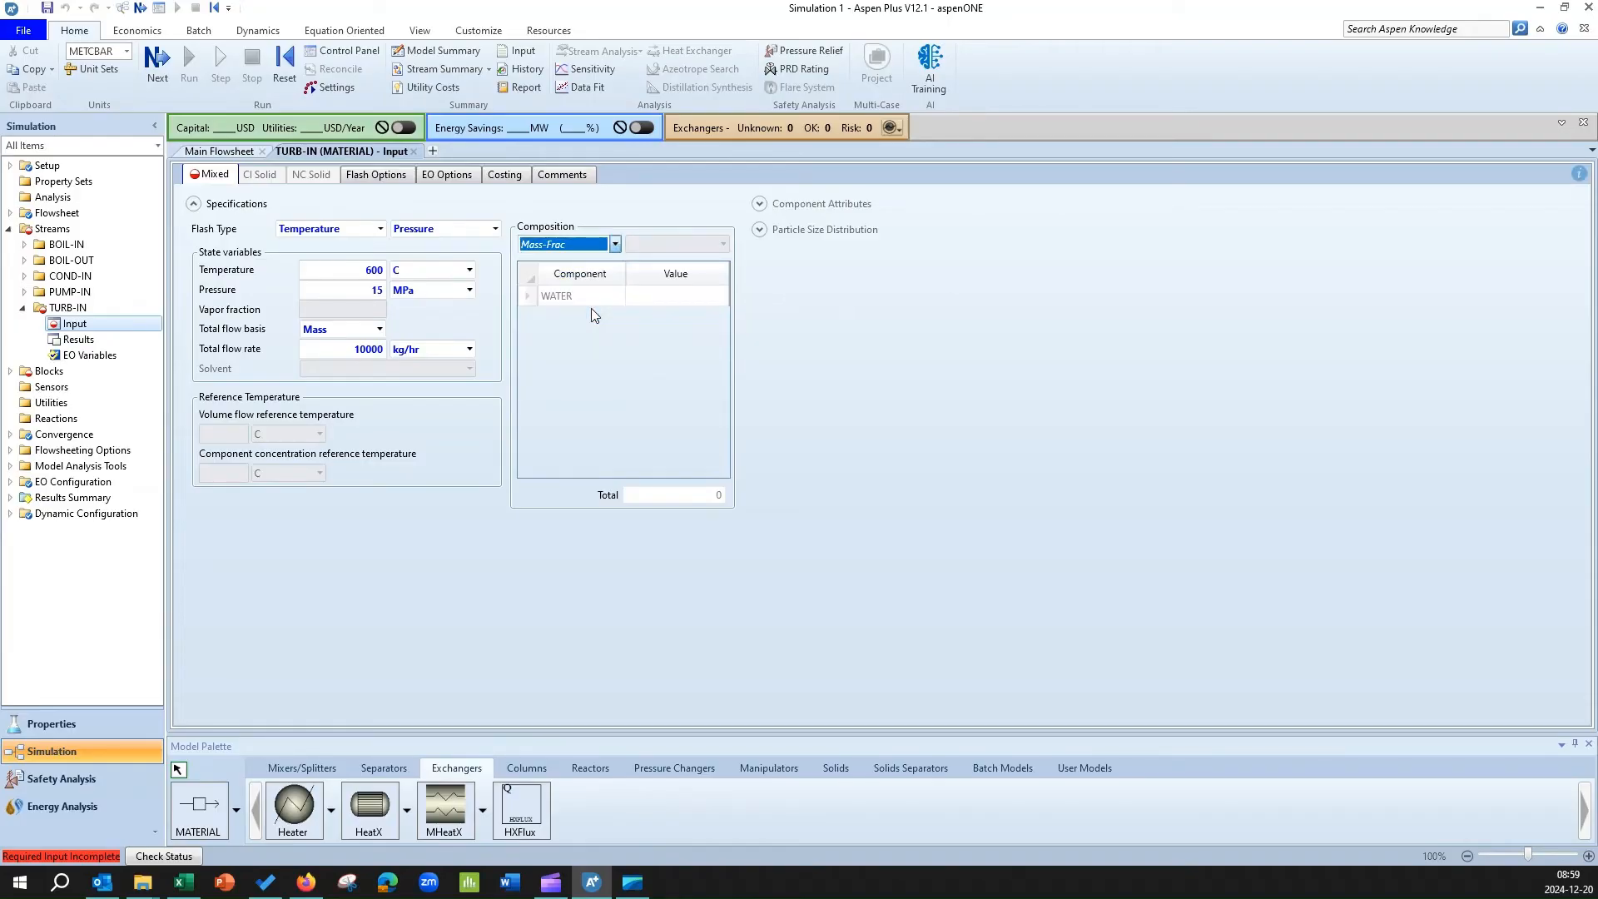
{"action": "left_click", "coordinate": [657, 299]}
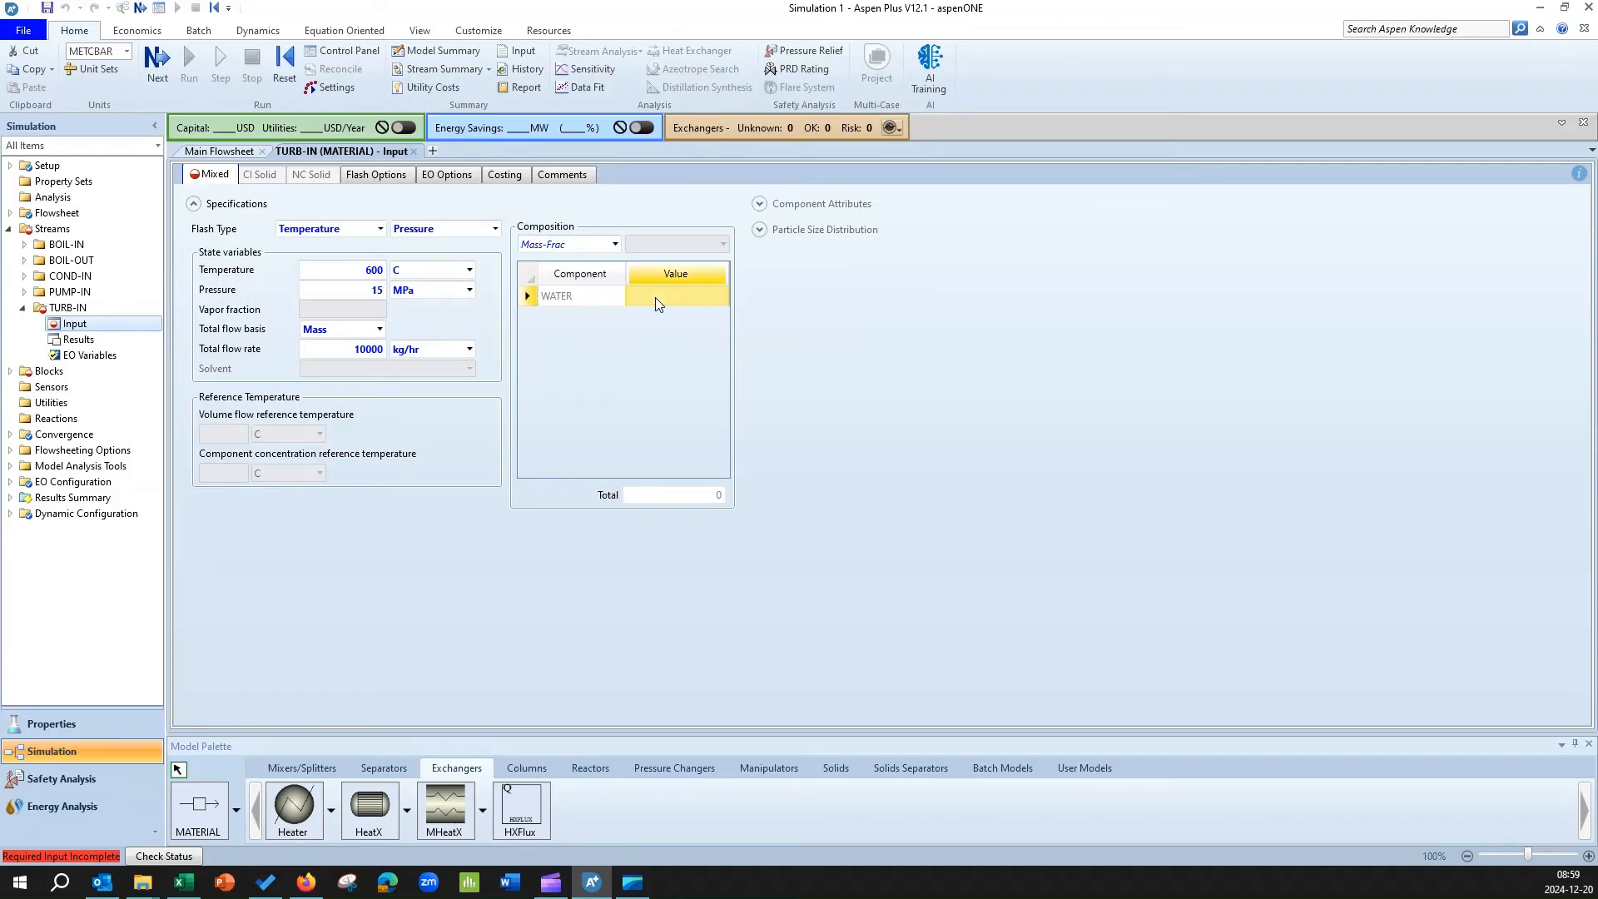
{"action": "type", "text": "1"}
{"action": "key", "text": "Return"}
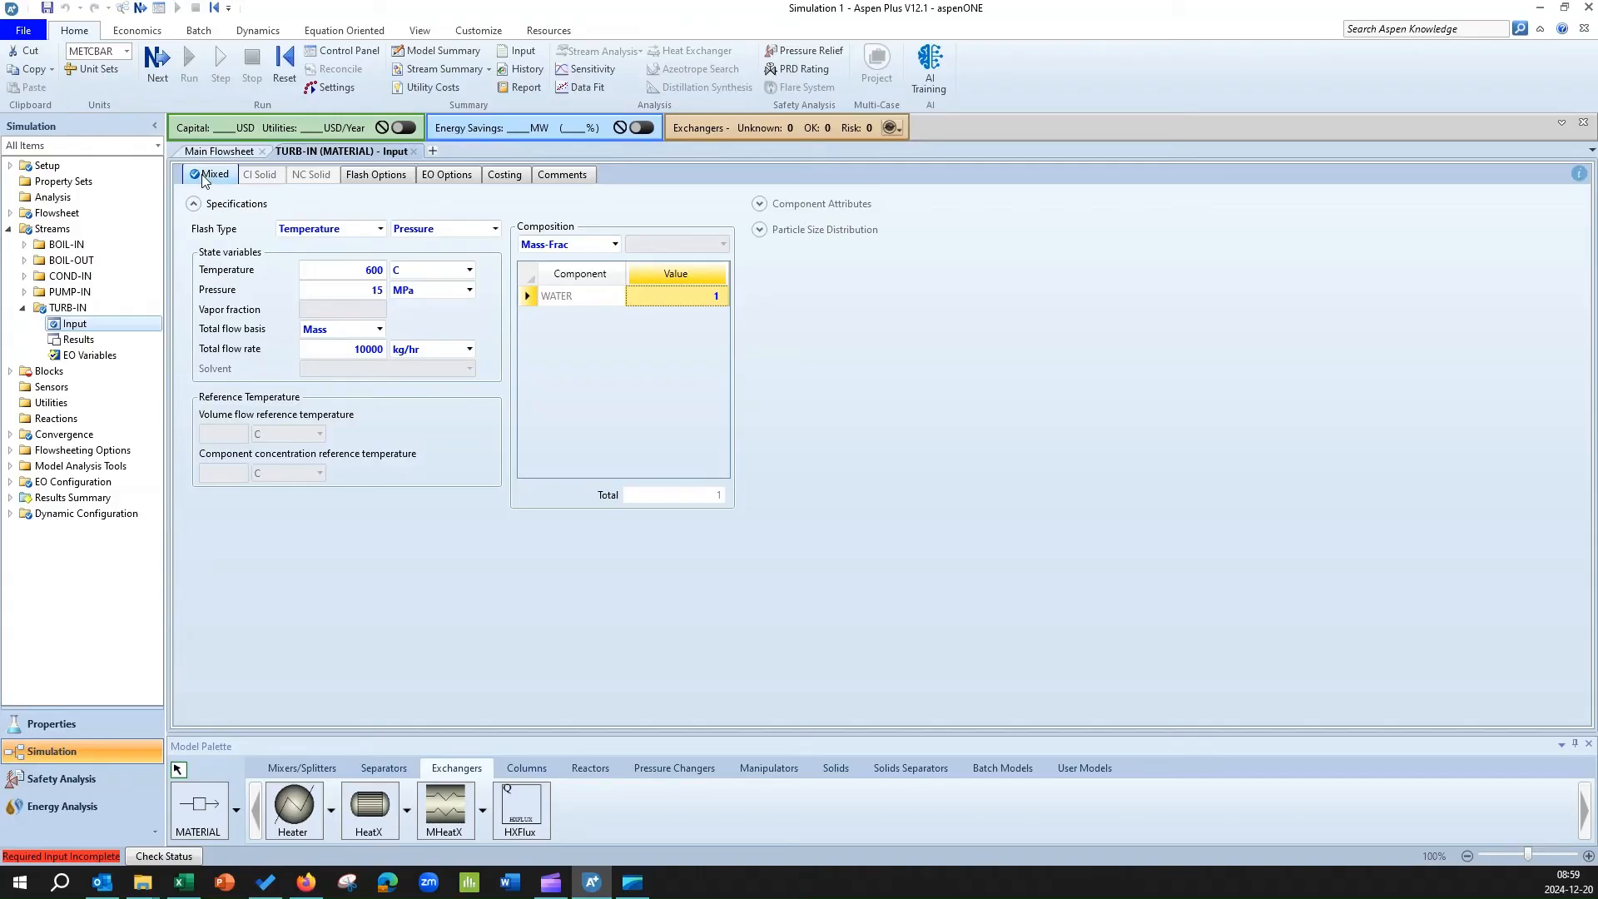
- Specify the BOILER block by temperature and pressure-drop correlation parameter, with values of 600 C and 0
{"action": "left_click", "coordinate": [155, 75]}
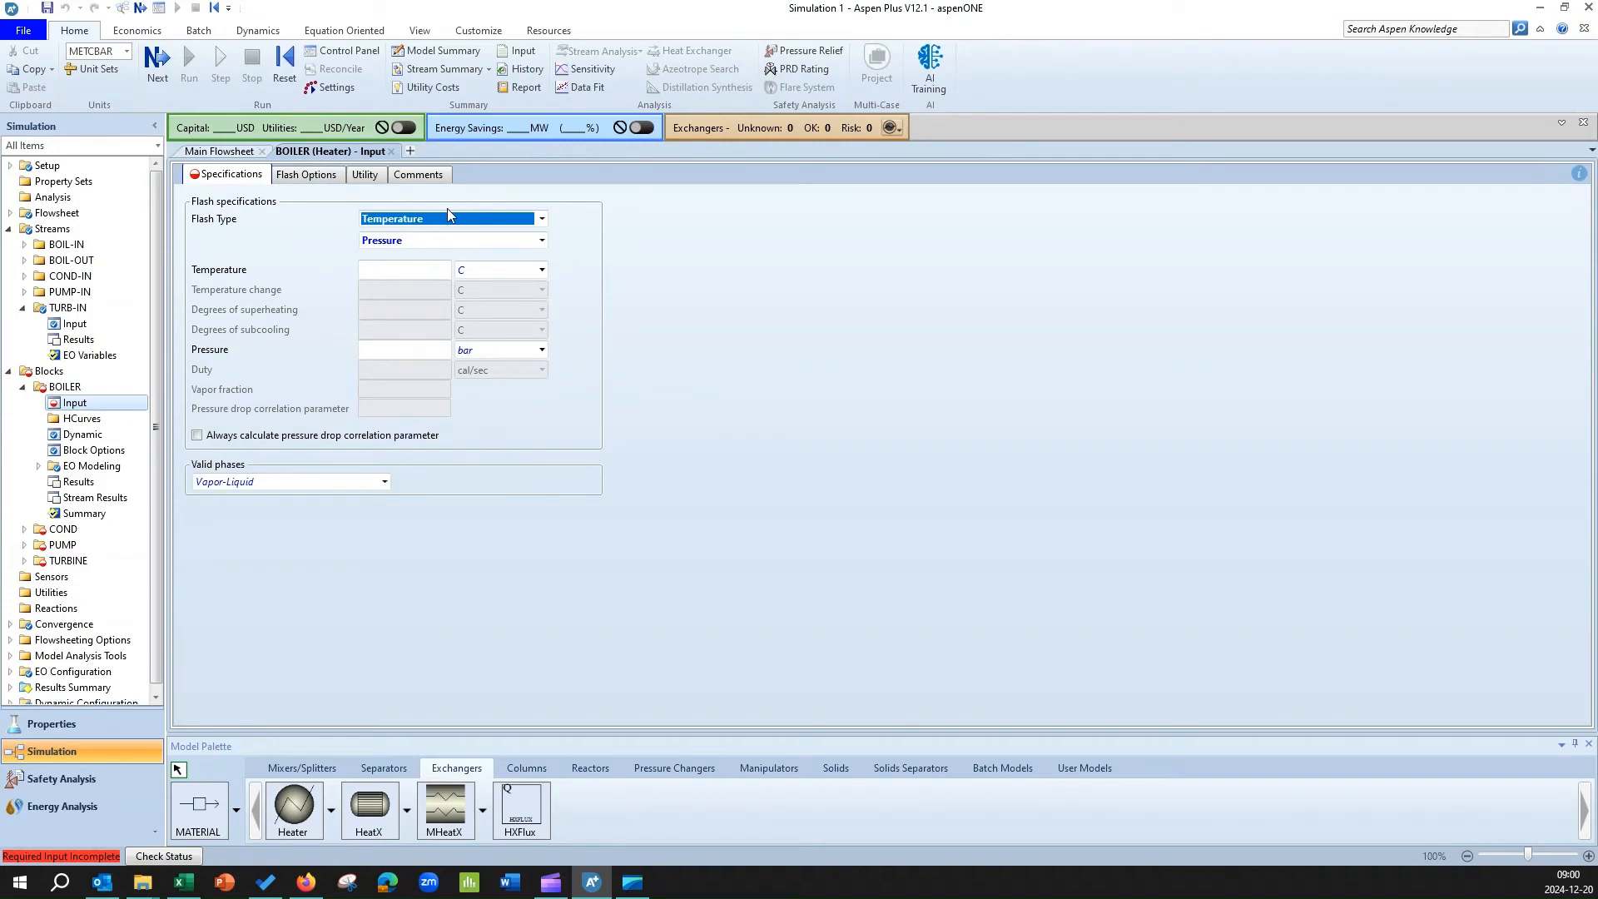
{"action": "left_click", "coordinate": [542, 242]}
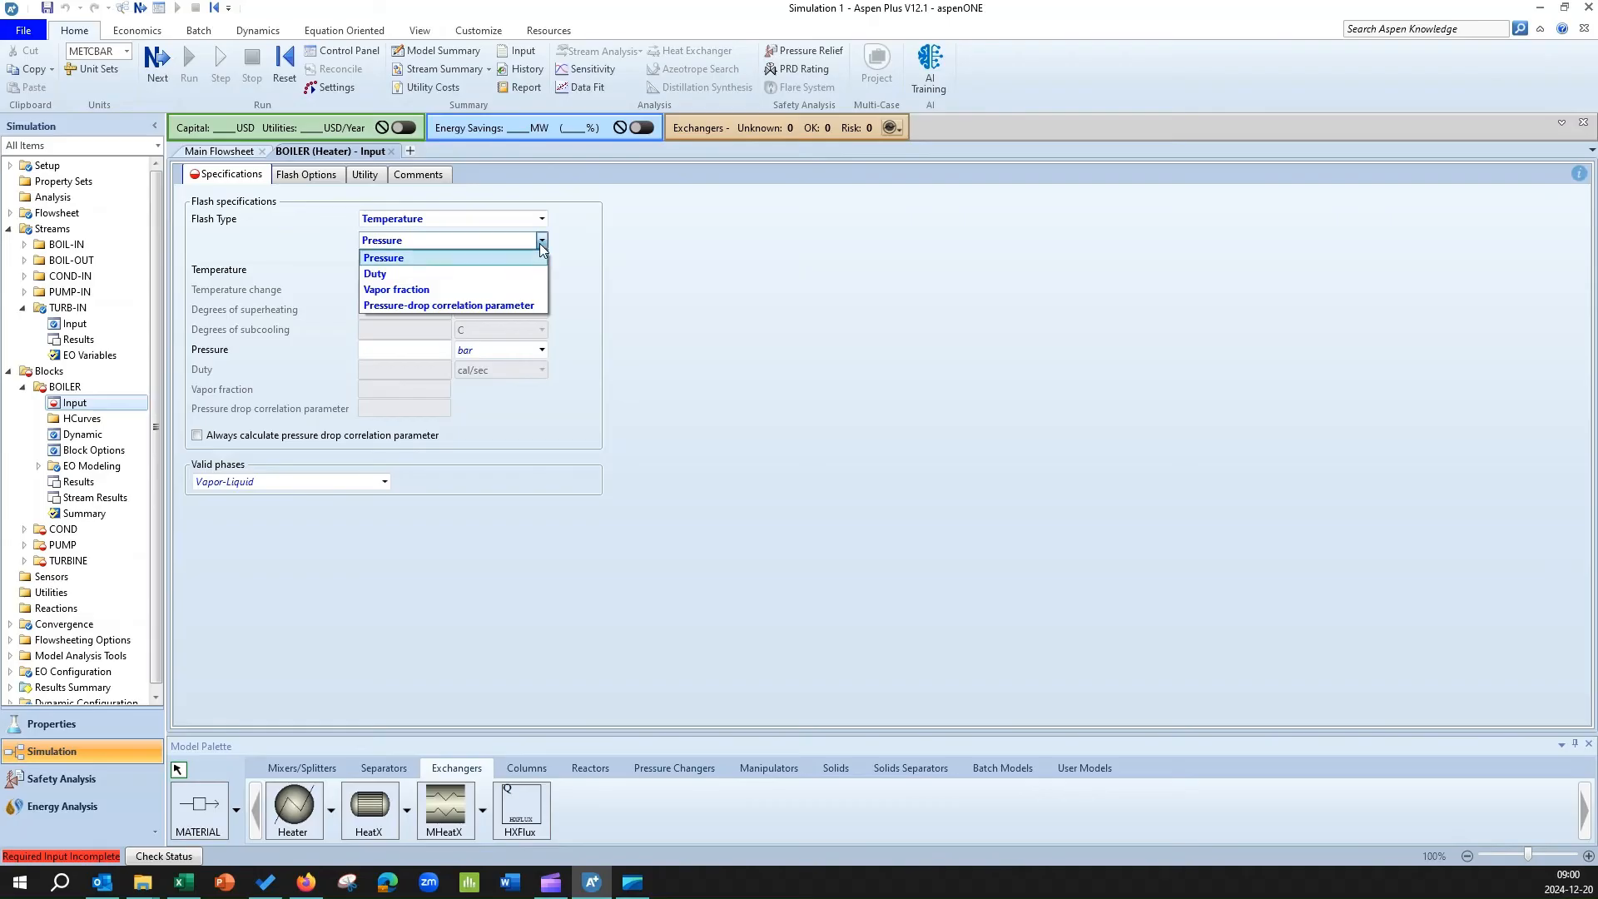
{"action": "left_click", "coordinate": [506, 305]}
{"action": "left_click", "coordinate": [418, 409]}
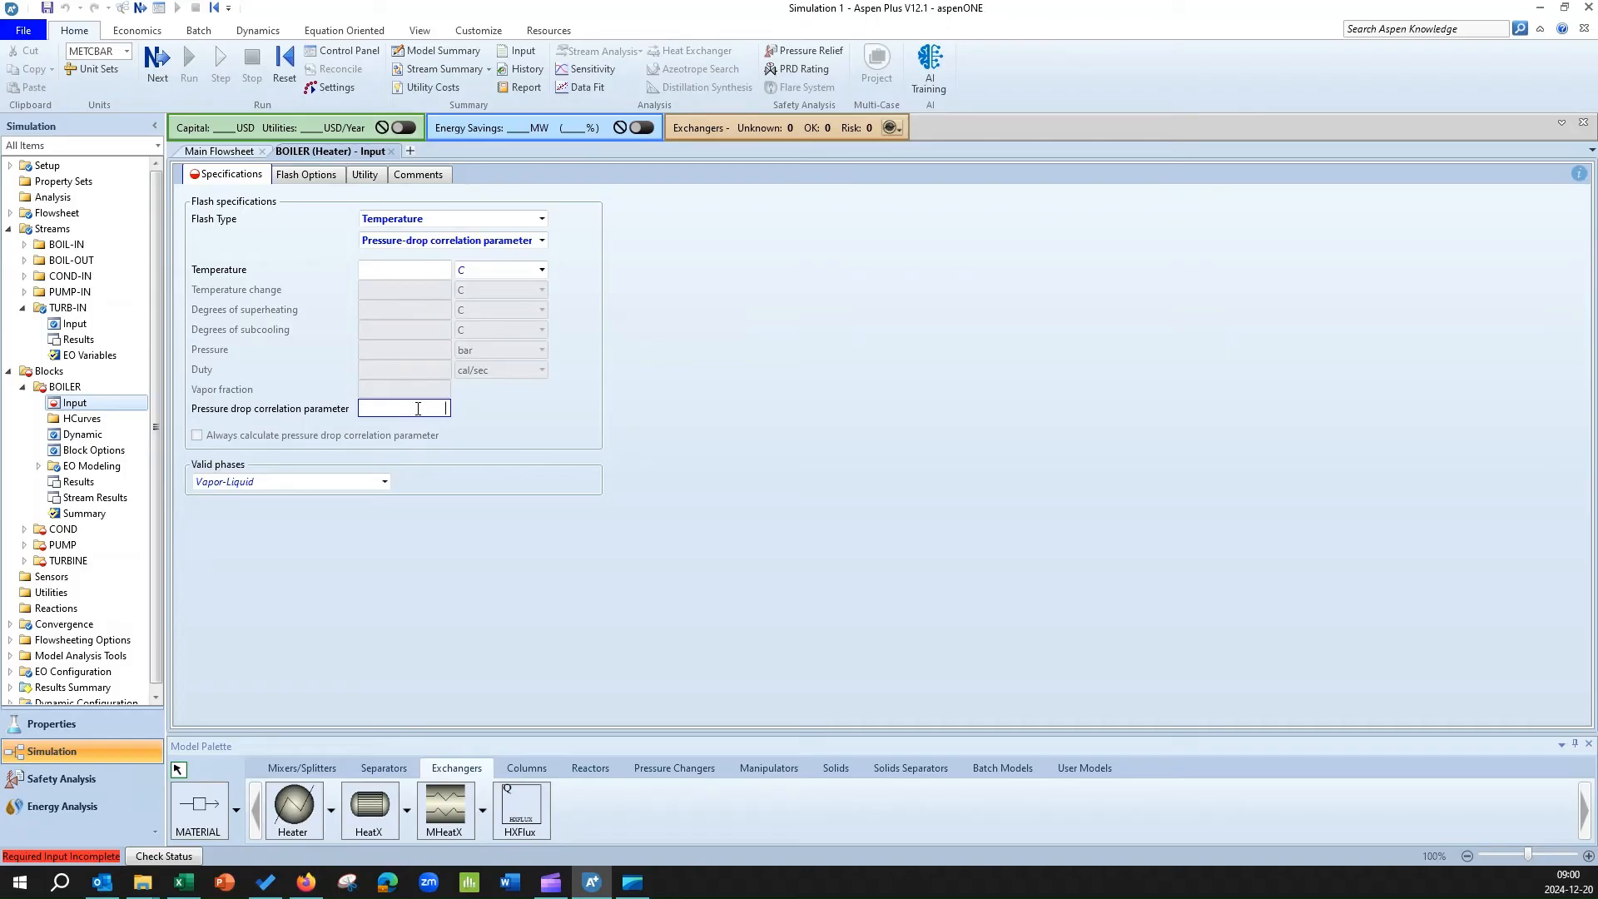
{"action": "type", "text": "0"}
{"action": "left_click", "coordinate": [699, 466]}
{"action": "left_click", "coordinate": [436, 271]}
{"action": "type", "text": "600"}
{"action": "key", "text": "Return"}
- Open the COND block's input form and specify it by pressure-drop correlation parameter with a value of 0
{"action": "left_click", "coordinate": [158, 67]}
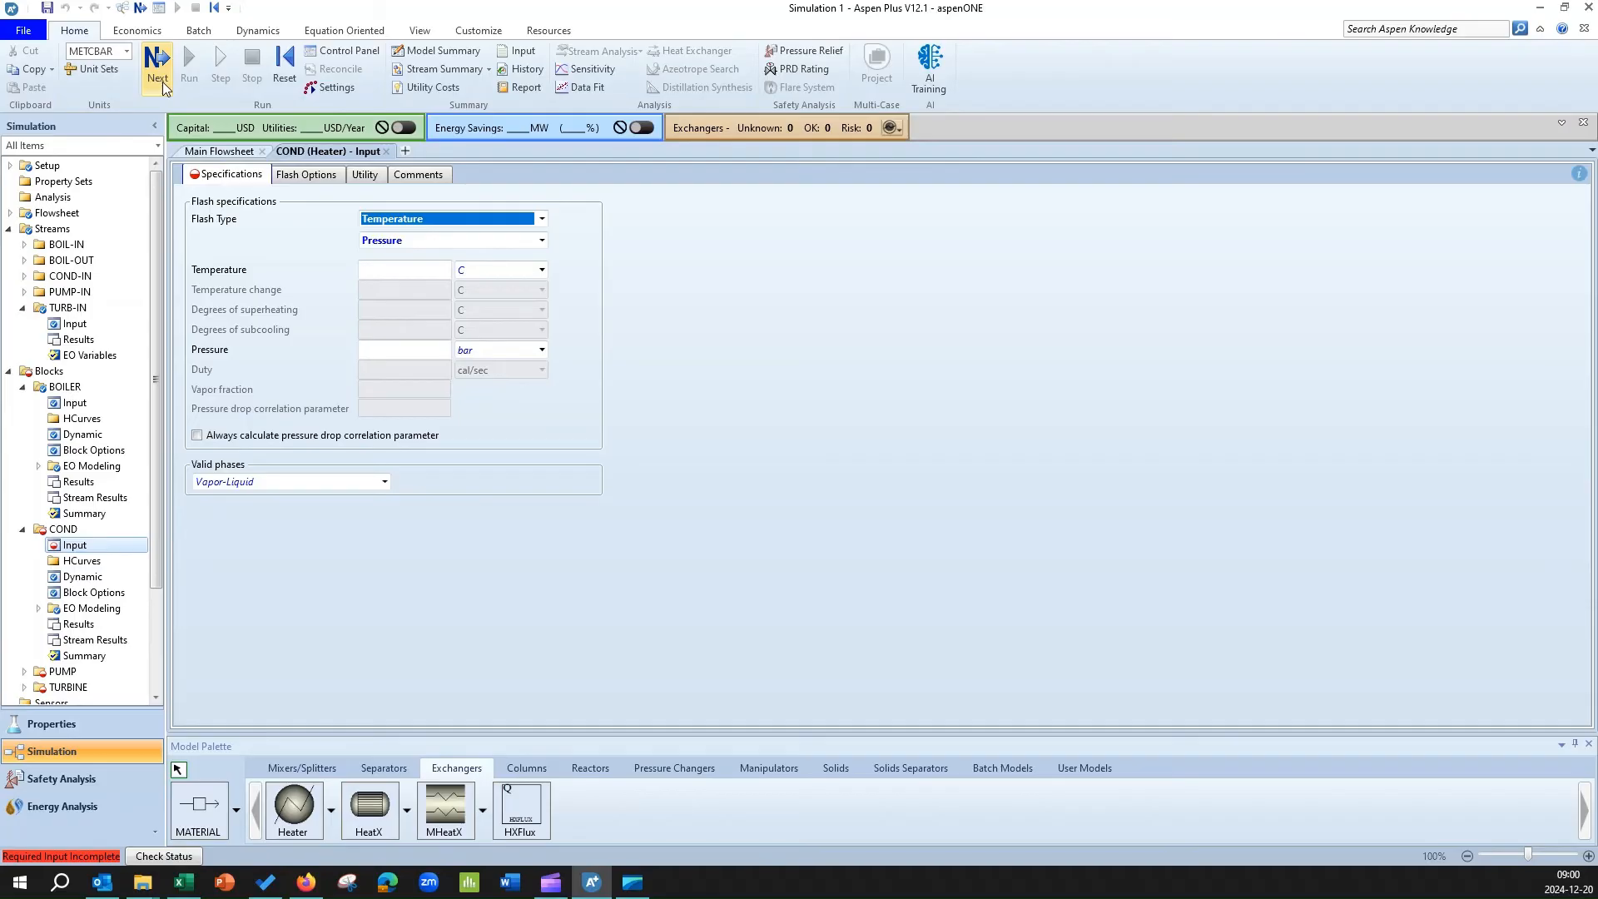
{"action": "left_click", "coordinate": [542, 240]}
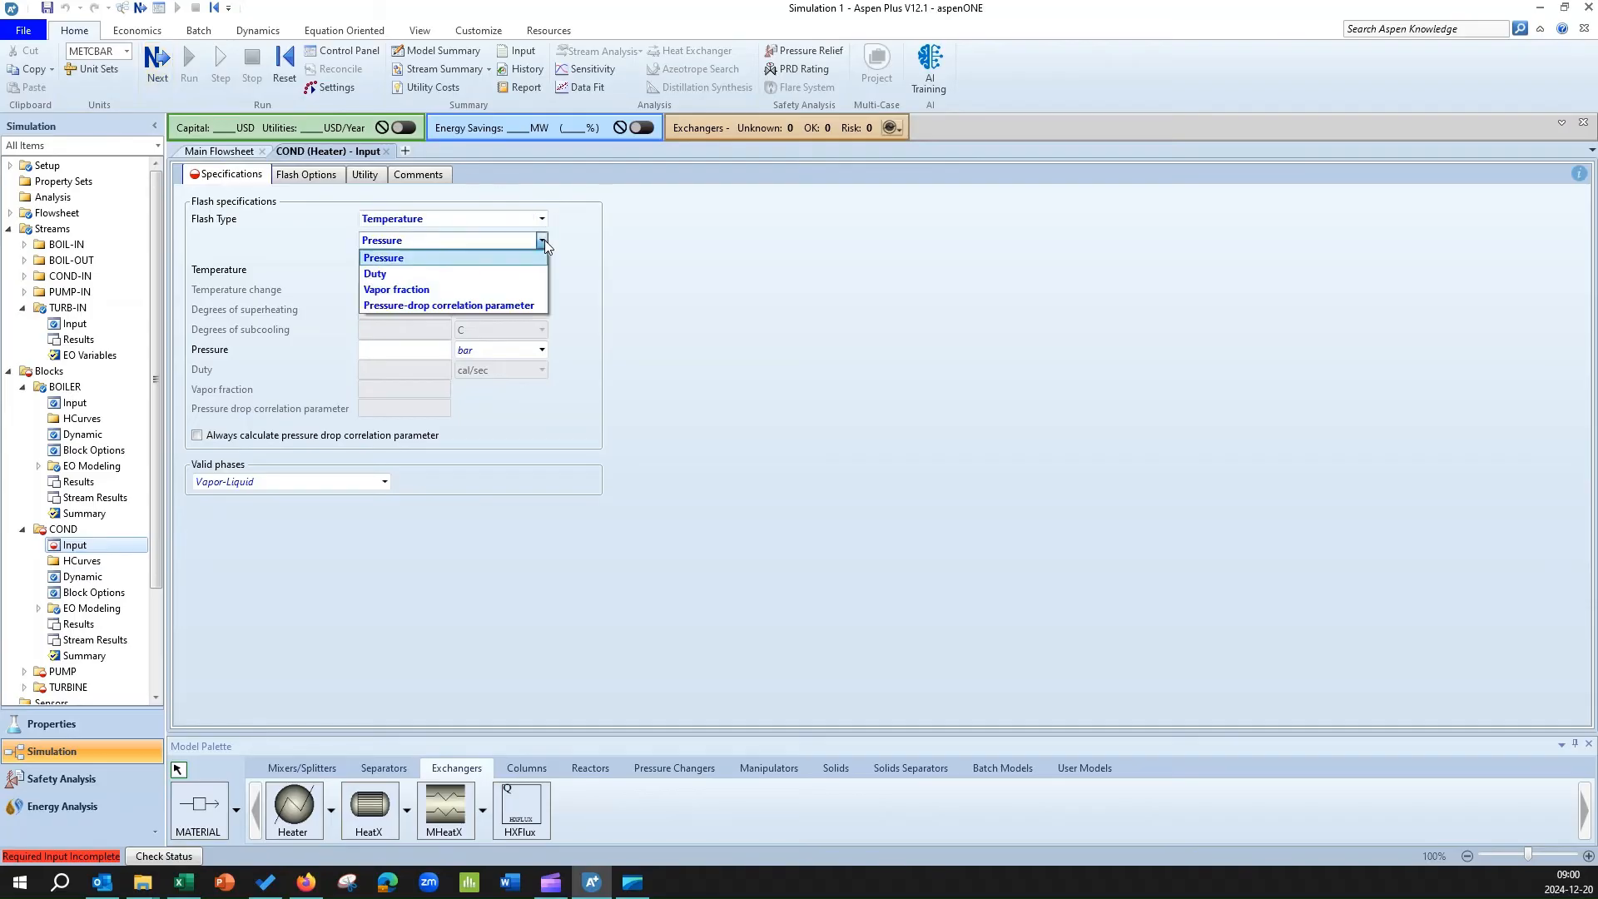
{"action": "left_click", "coordinate": [493, 306]}
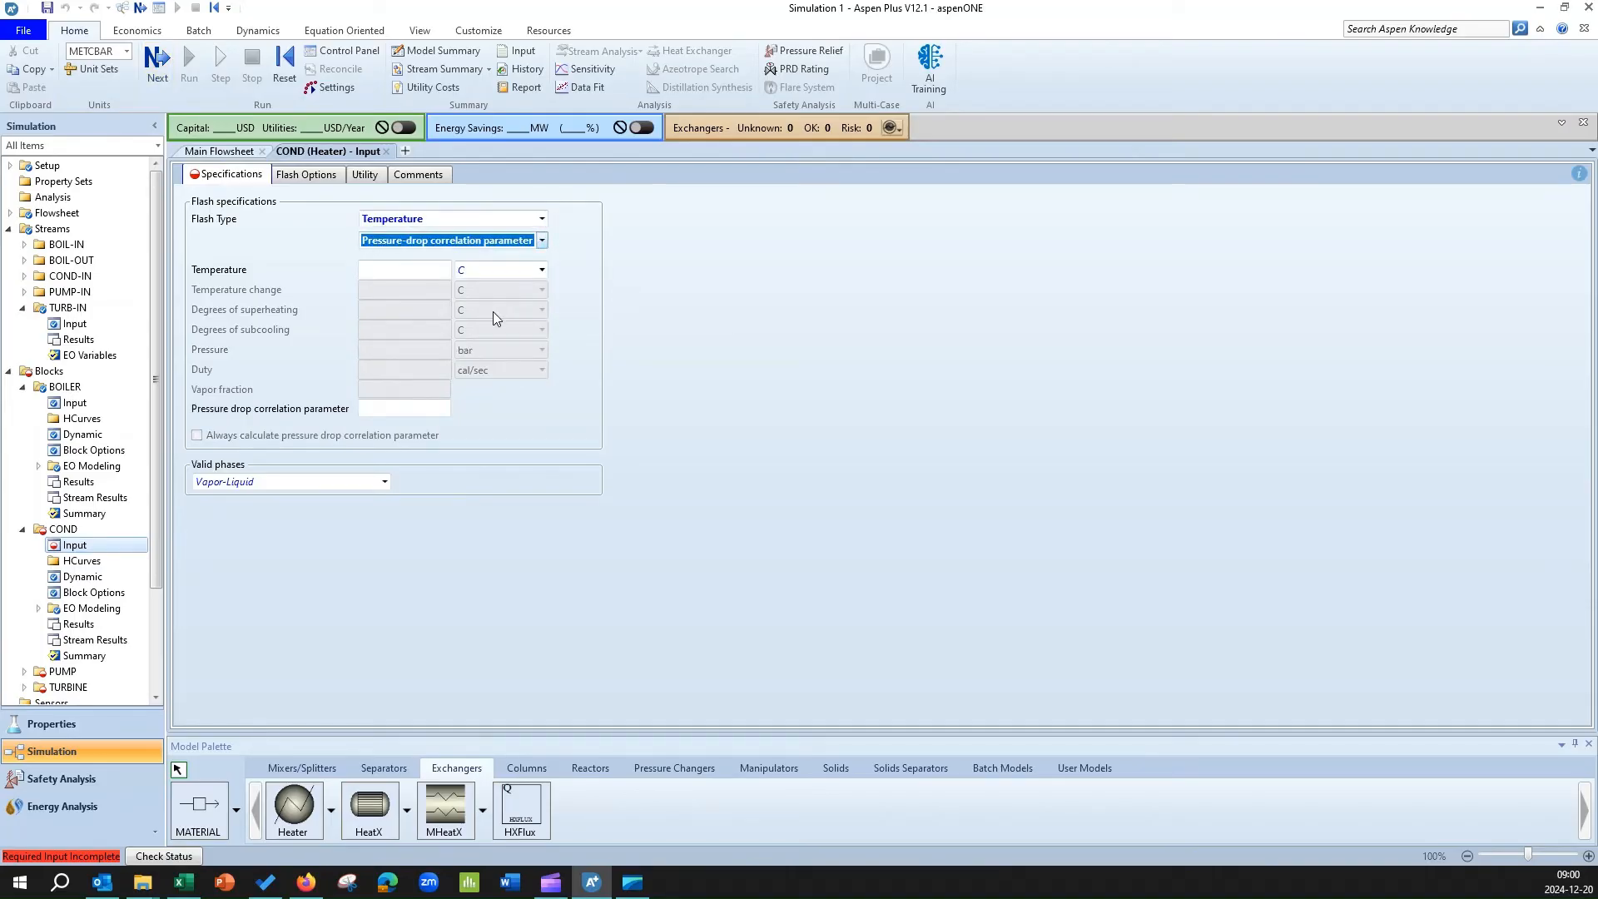
{"action": "left_click", "coordinate": [413, 413]}
{"action": "type", "text": "0"}
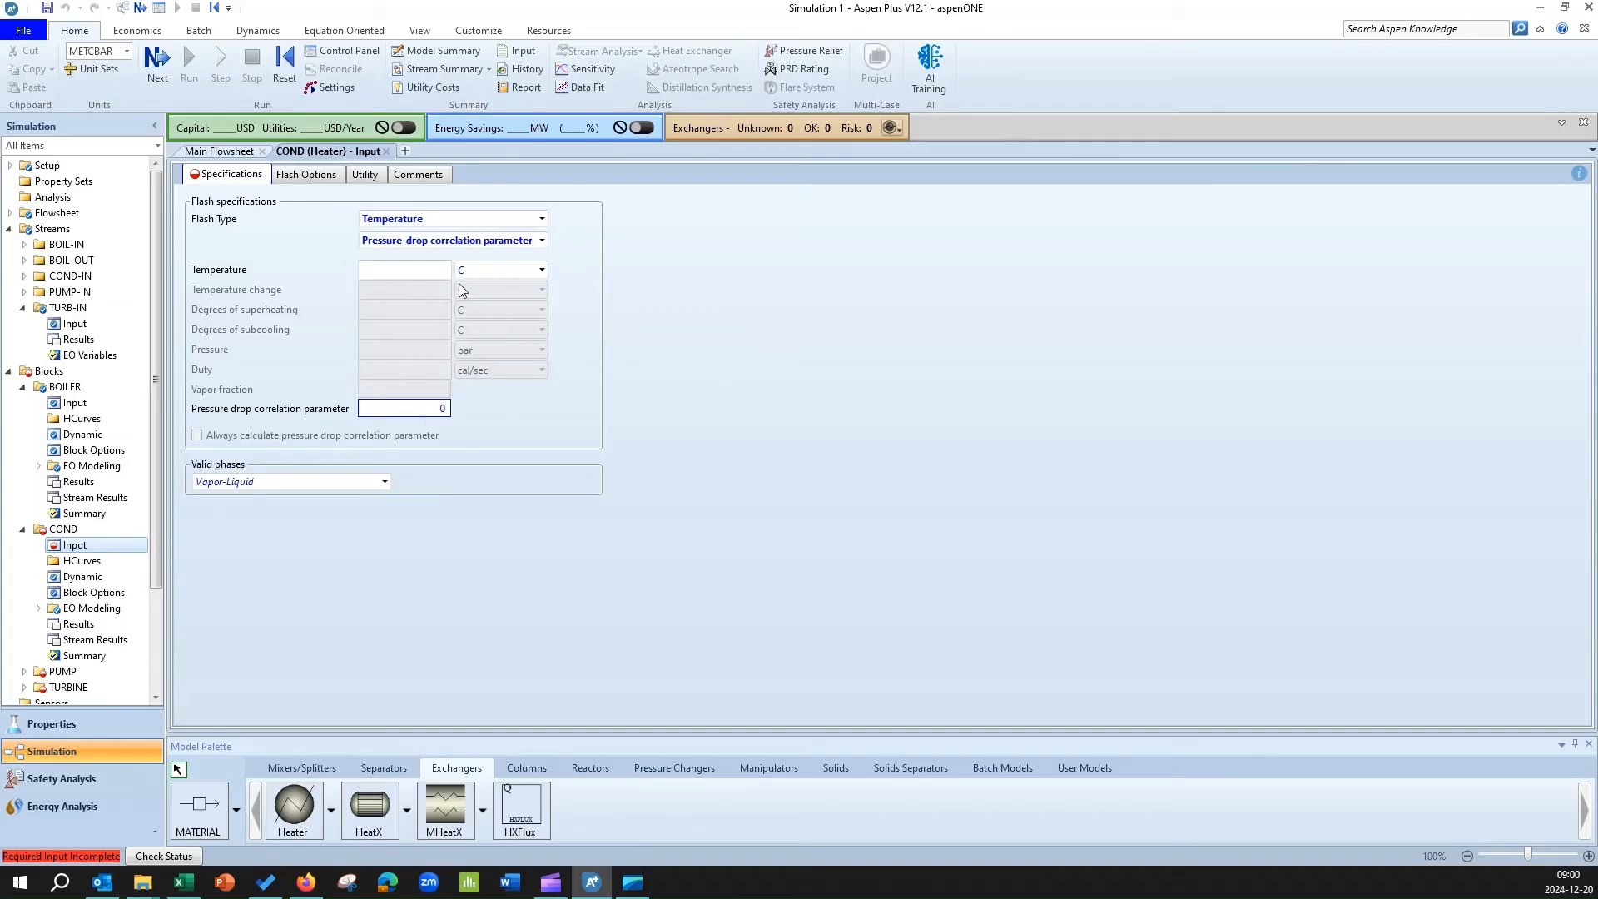
- Change the COND block's first flash specification to Vapor fraction and set the vapor fraction to 0
{"action": "left_click", "coordinate": [541, 219]}
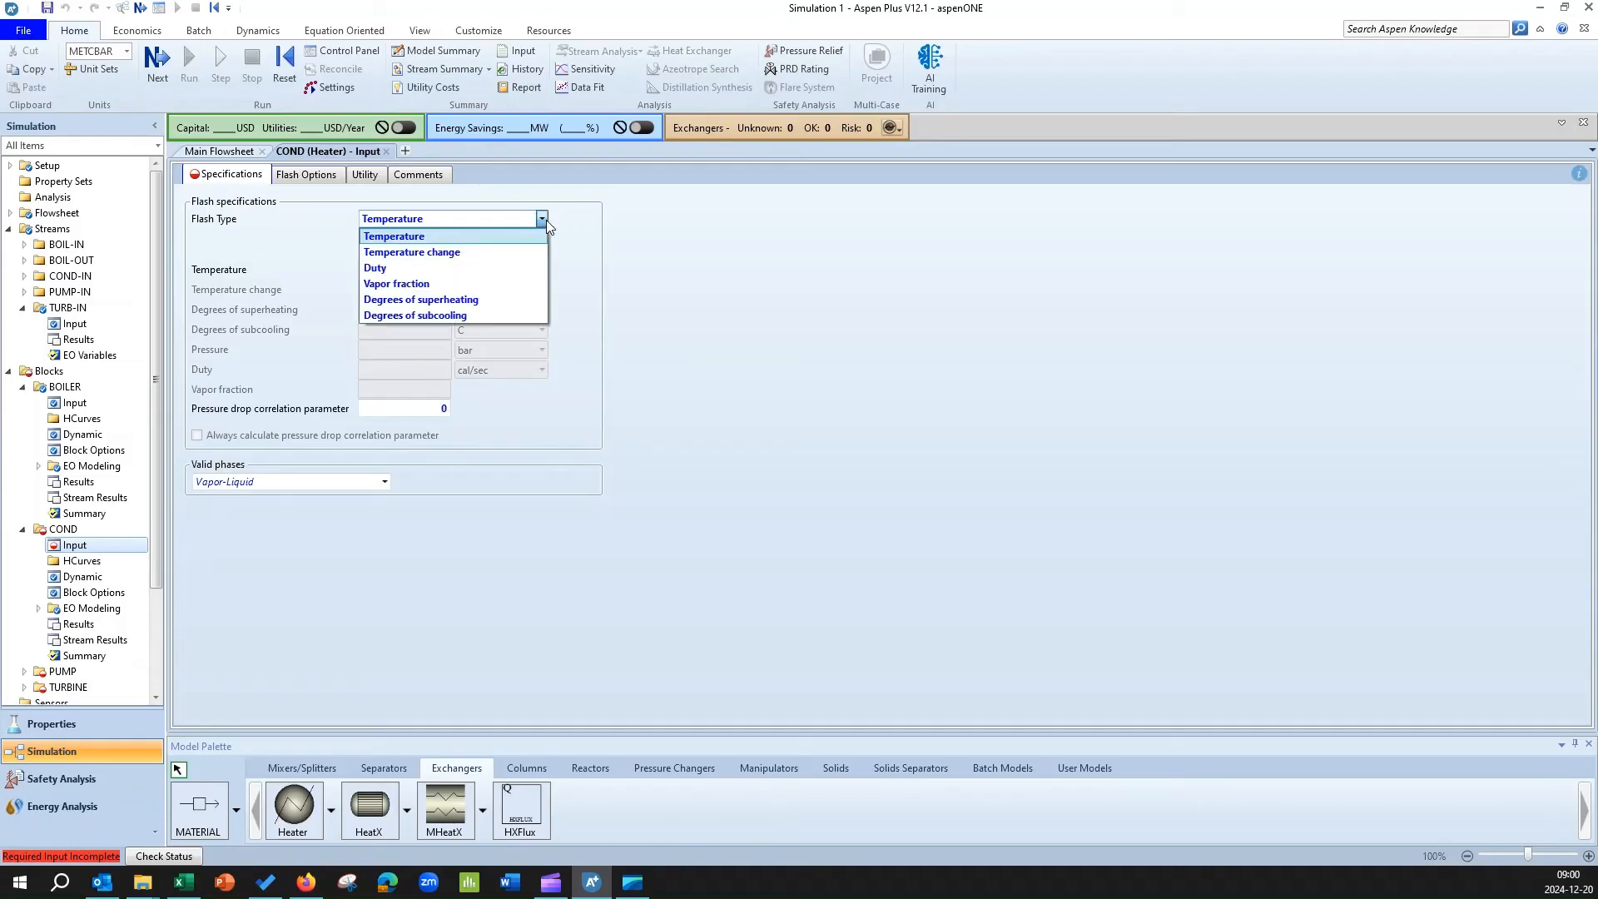
{"action": "left_click", "coordinate": [466, 287]}
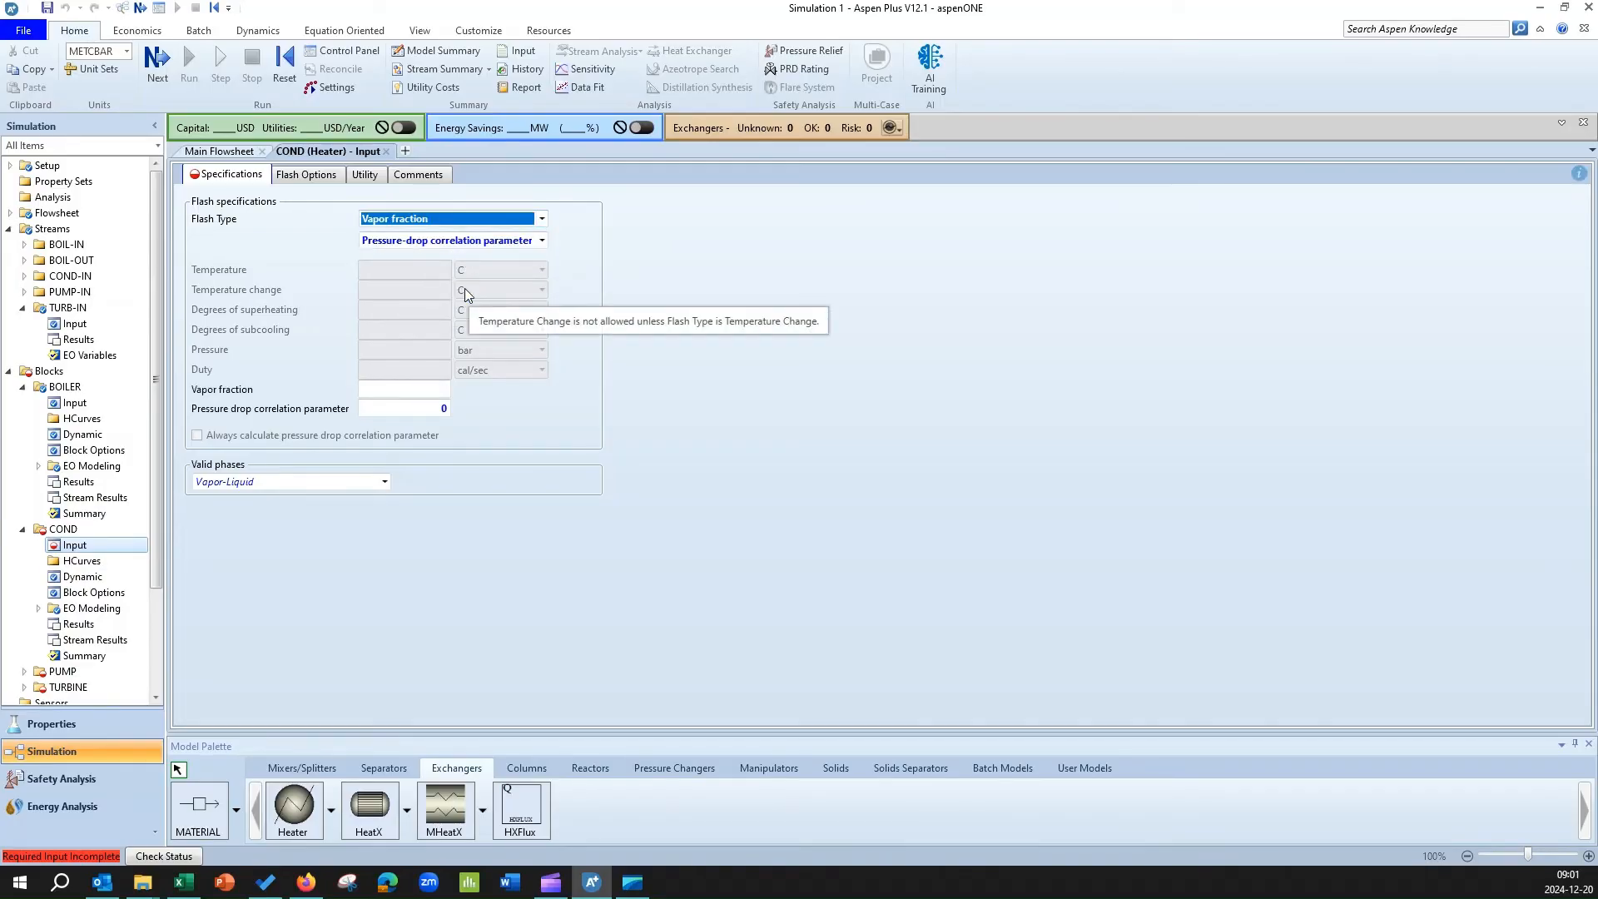
{"action": "left_click", "coordinate": [426, 390]}
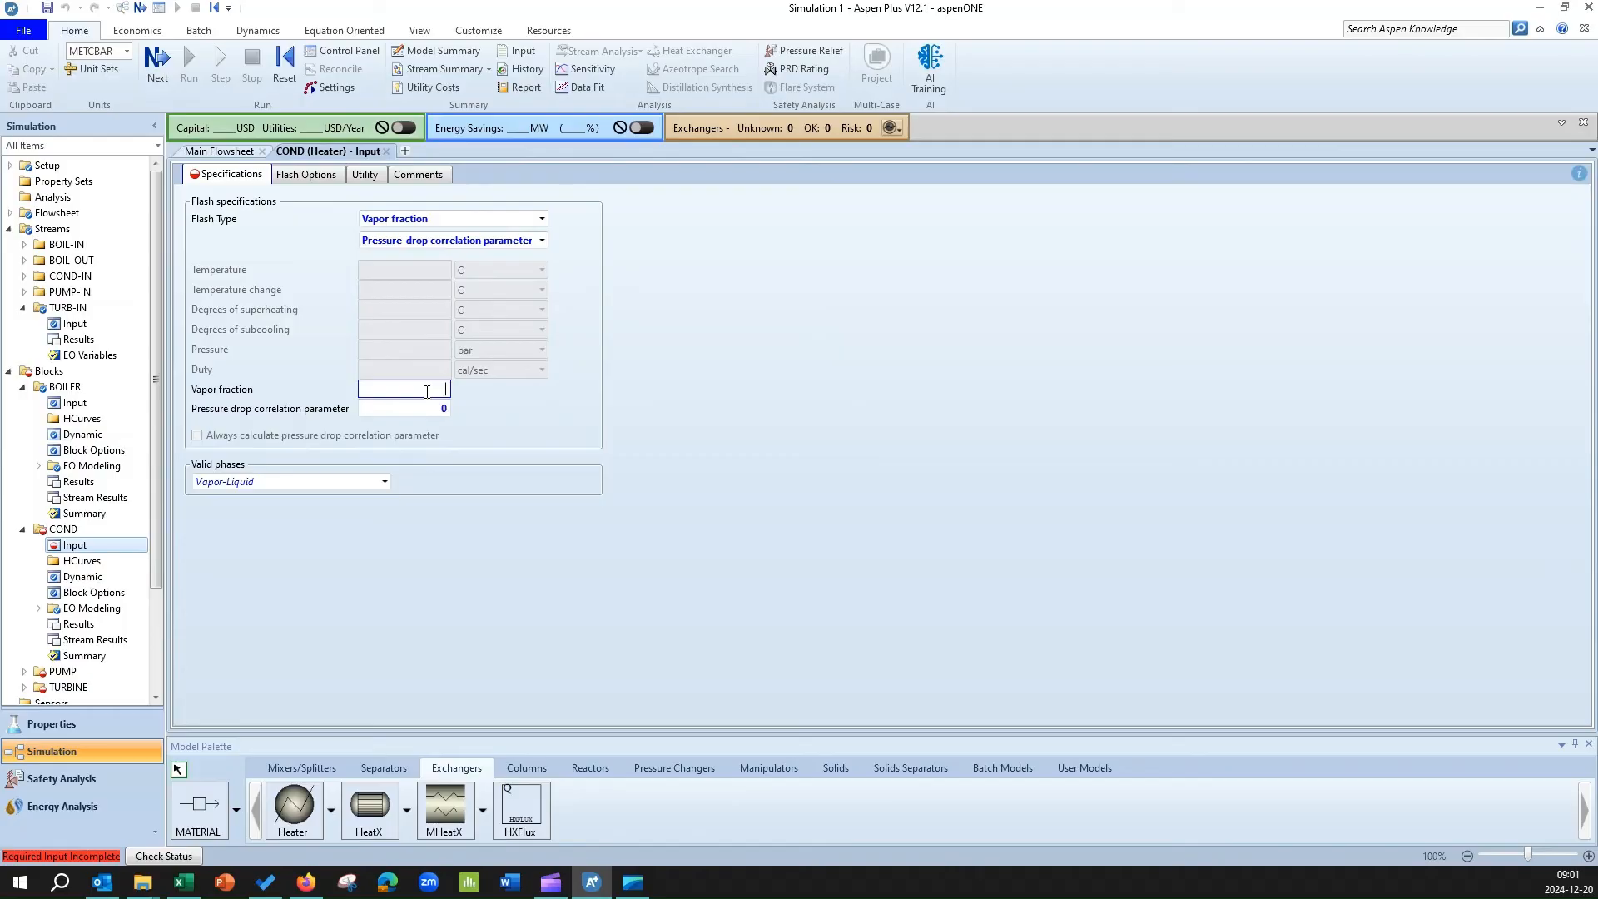
{"action": "type", "text": "0"}
{"action": "left_click", "coordinate": [524, 606]}
{"action": "left_click", "coordinate": [541, 219]}
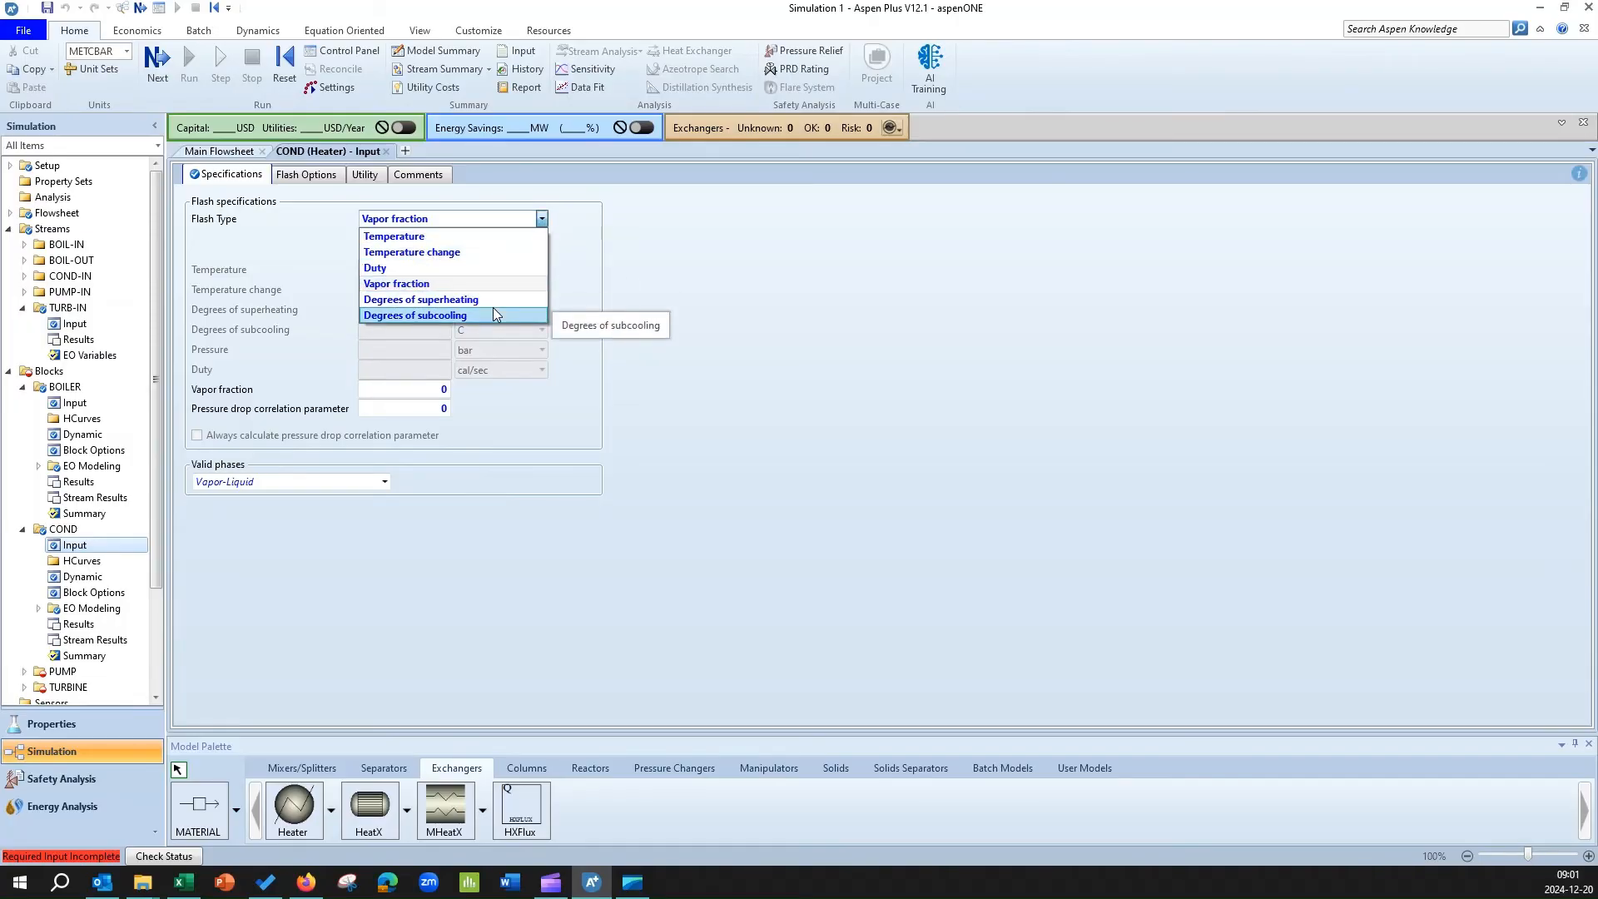
{"action": "left_click", "coordinate": [628, 573]}
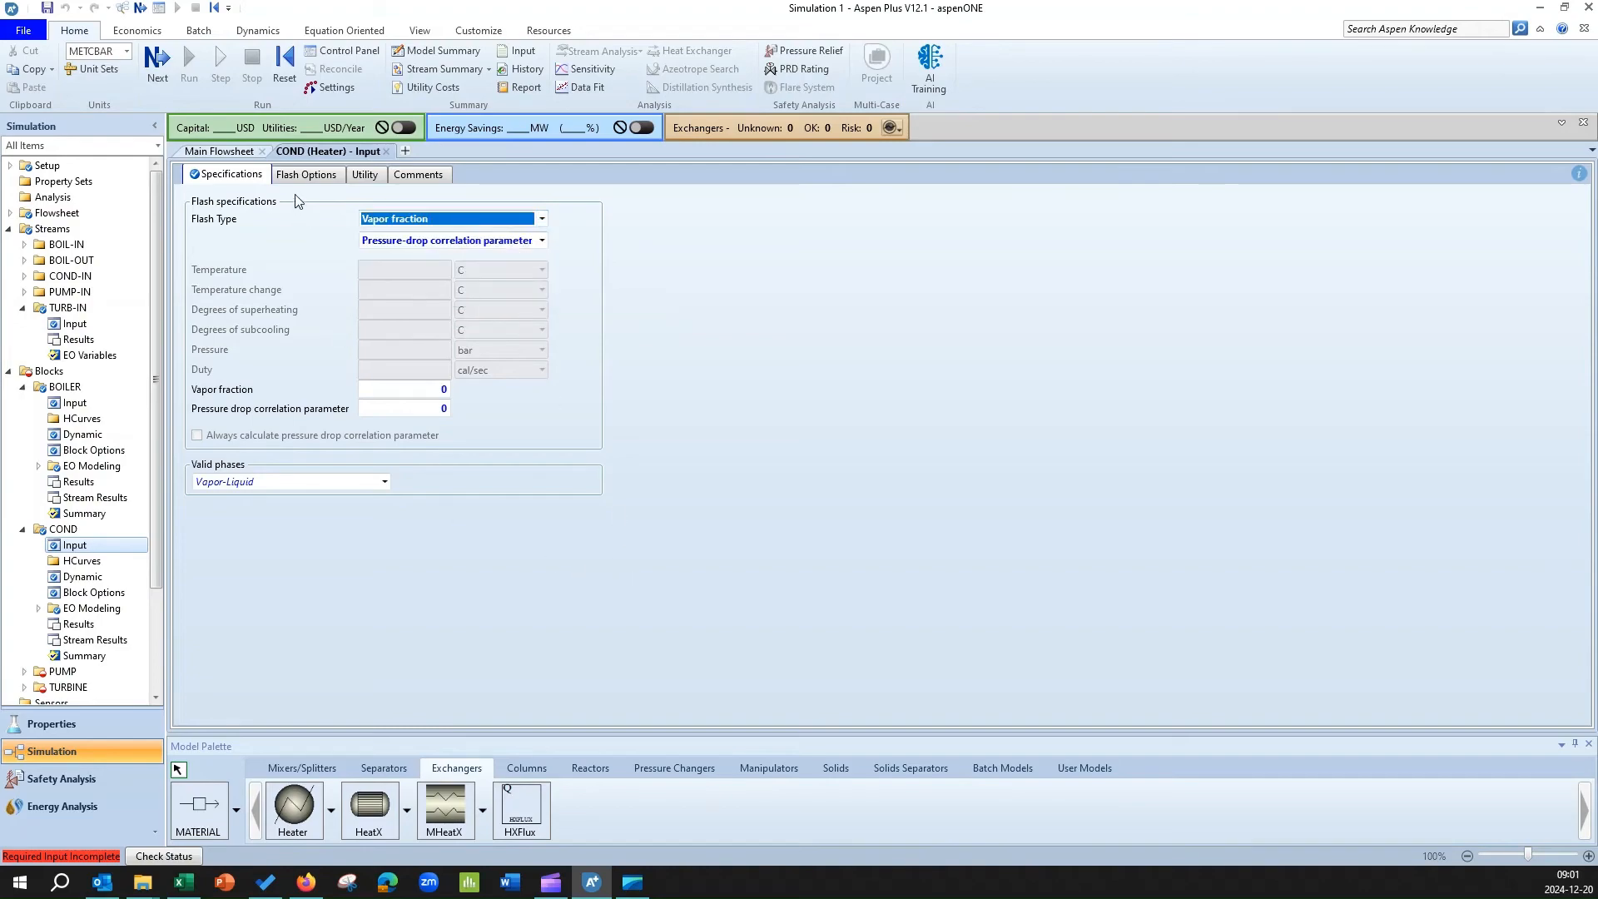
- Open the PUMP block's setup form and specify its outlet by a discharge pressure of 15 MPa
{"action": "left_click", "coordinate": [158, 62]}
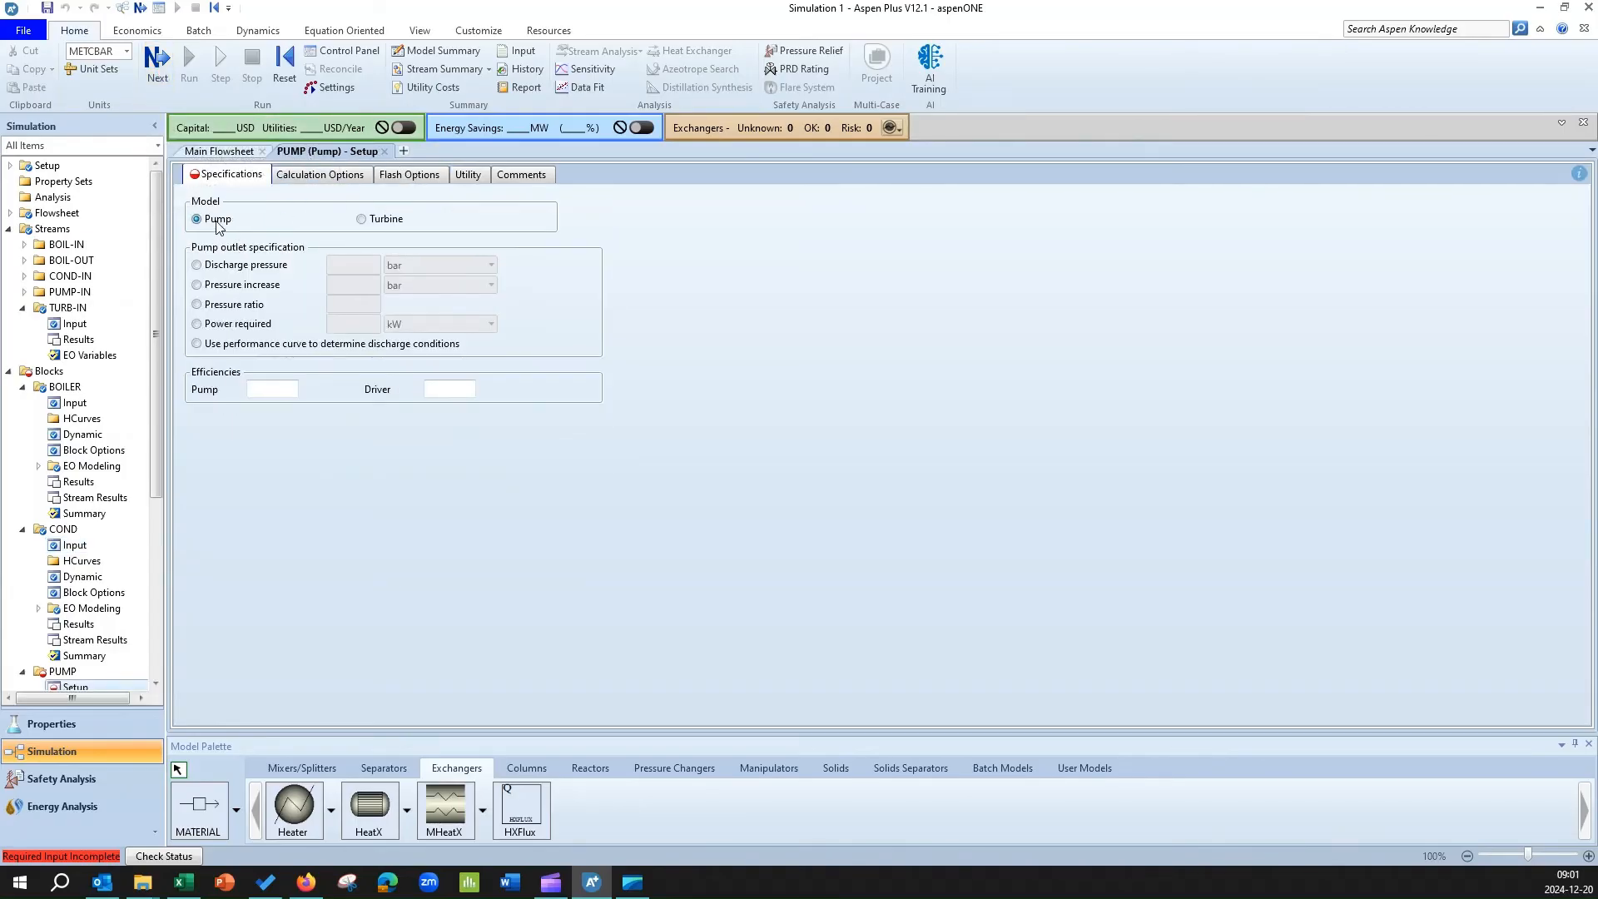
{"action": "left_click", "coordinate": [196, 265]}
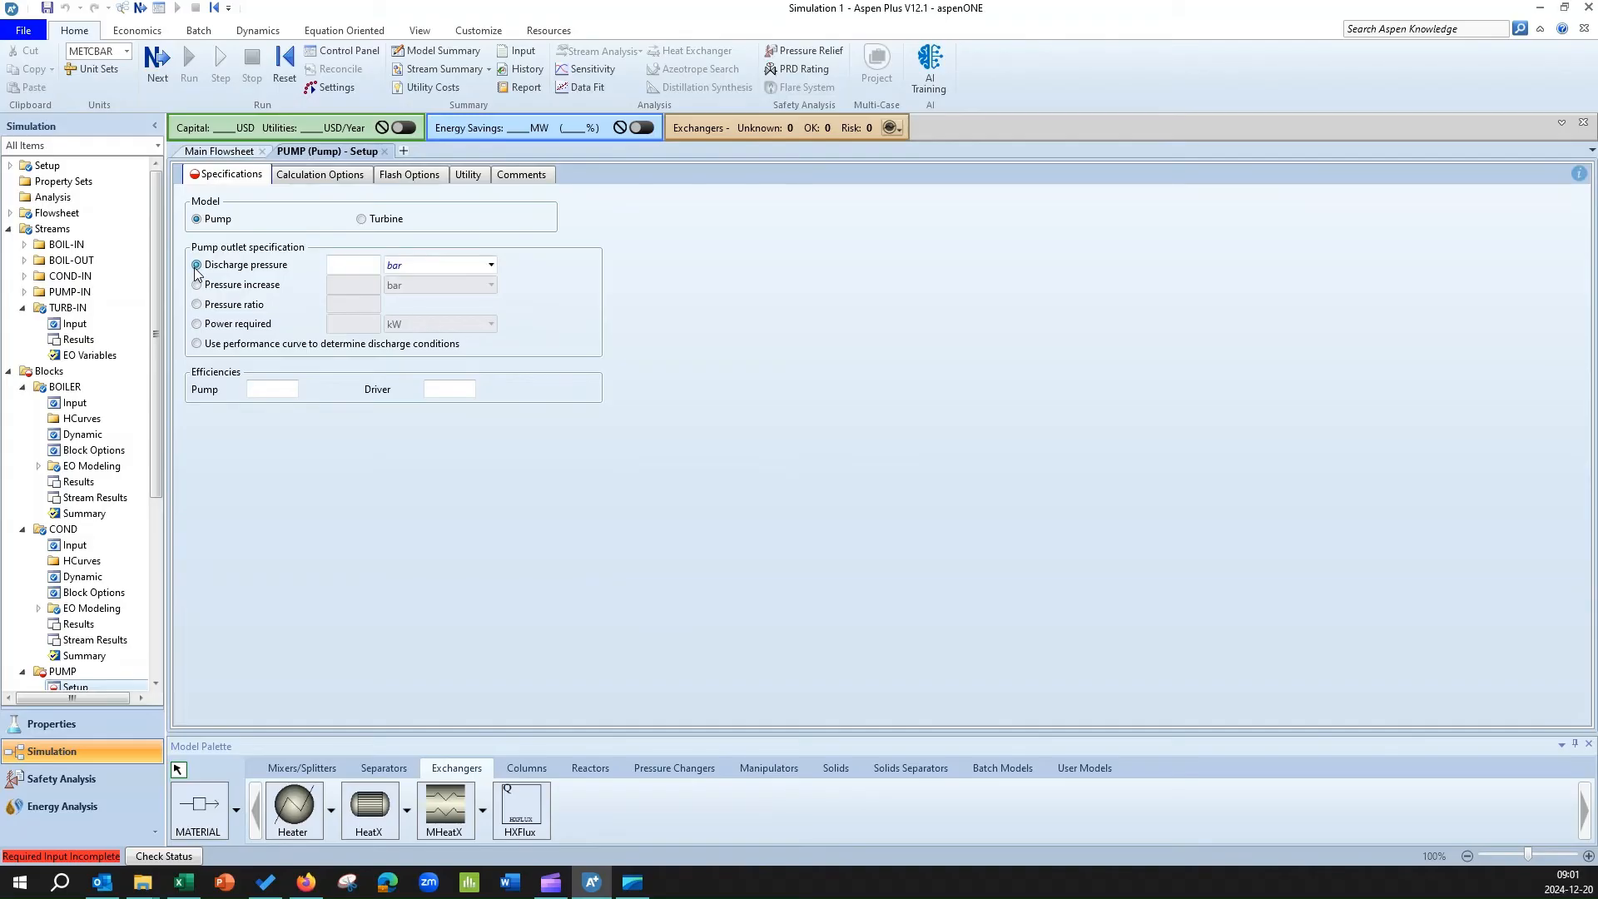
{"action": "left_click", "coordinate": [362, 265]}
{"action": "type", "text": "15"}
{"action": "left_click", "coordinate": [491, 265]}
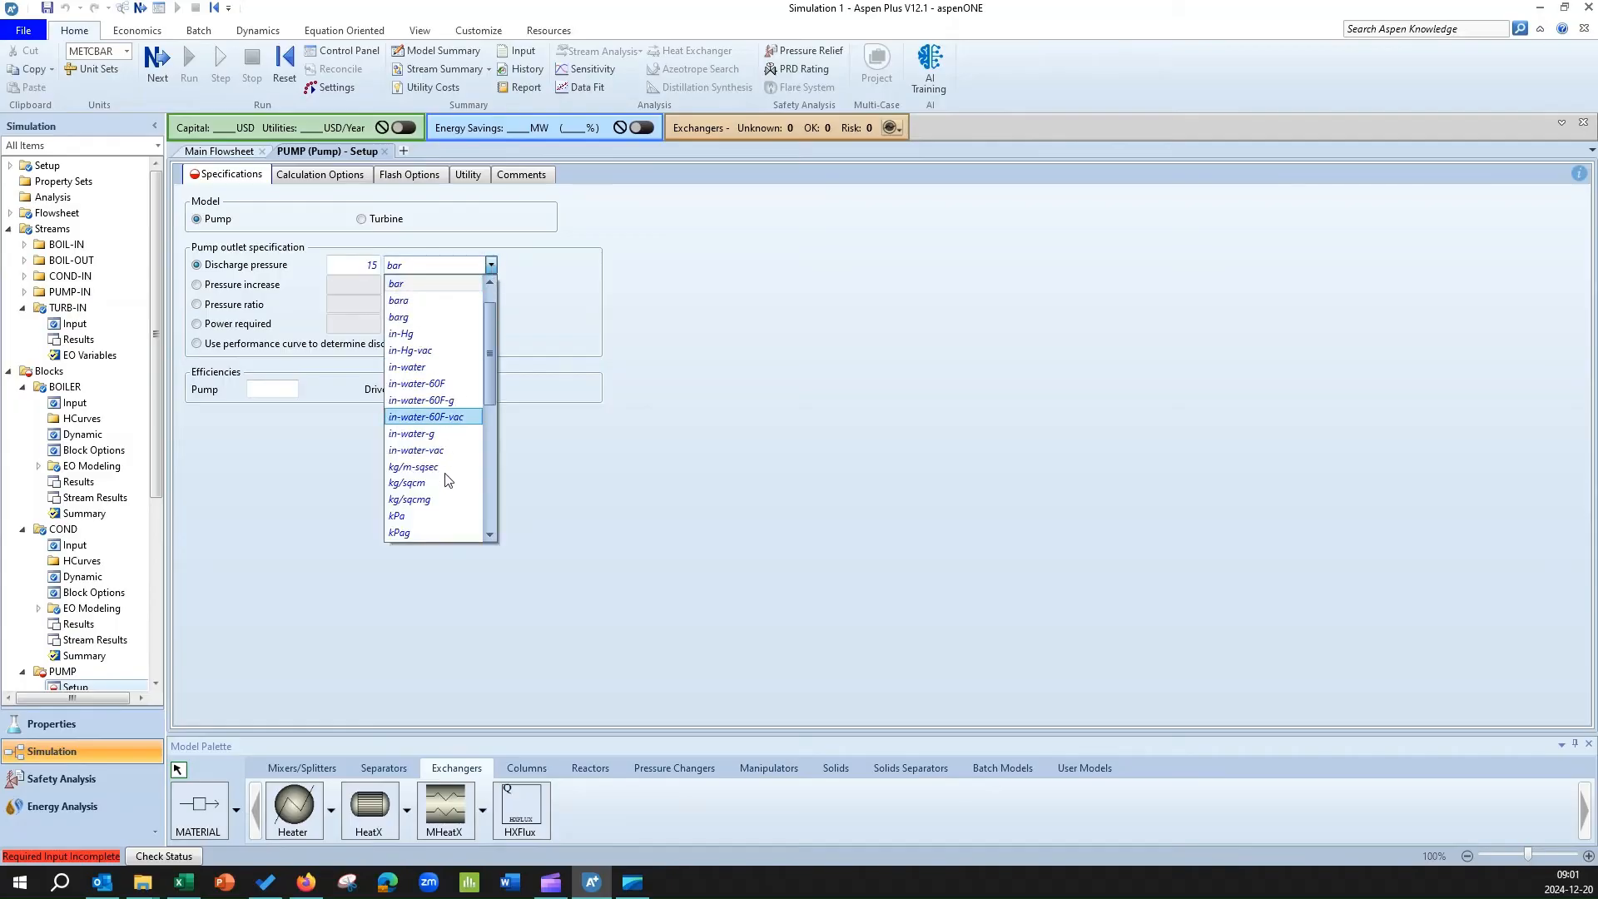
{"action": "scroll", "coordinate": [445, 500], "scroll_direction": "down", "scroll_amount": 4}
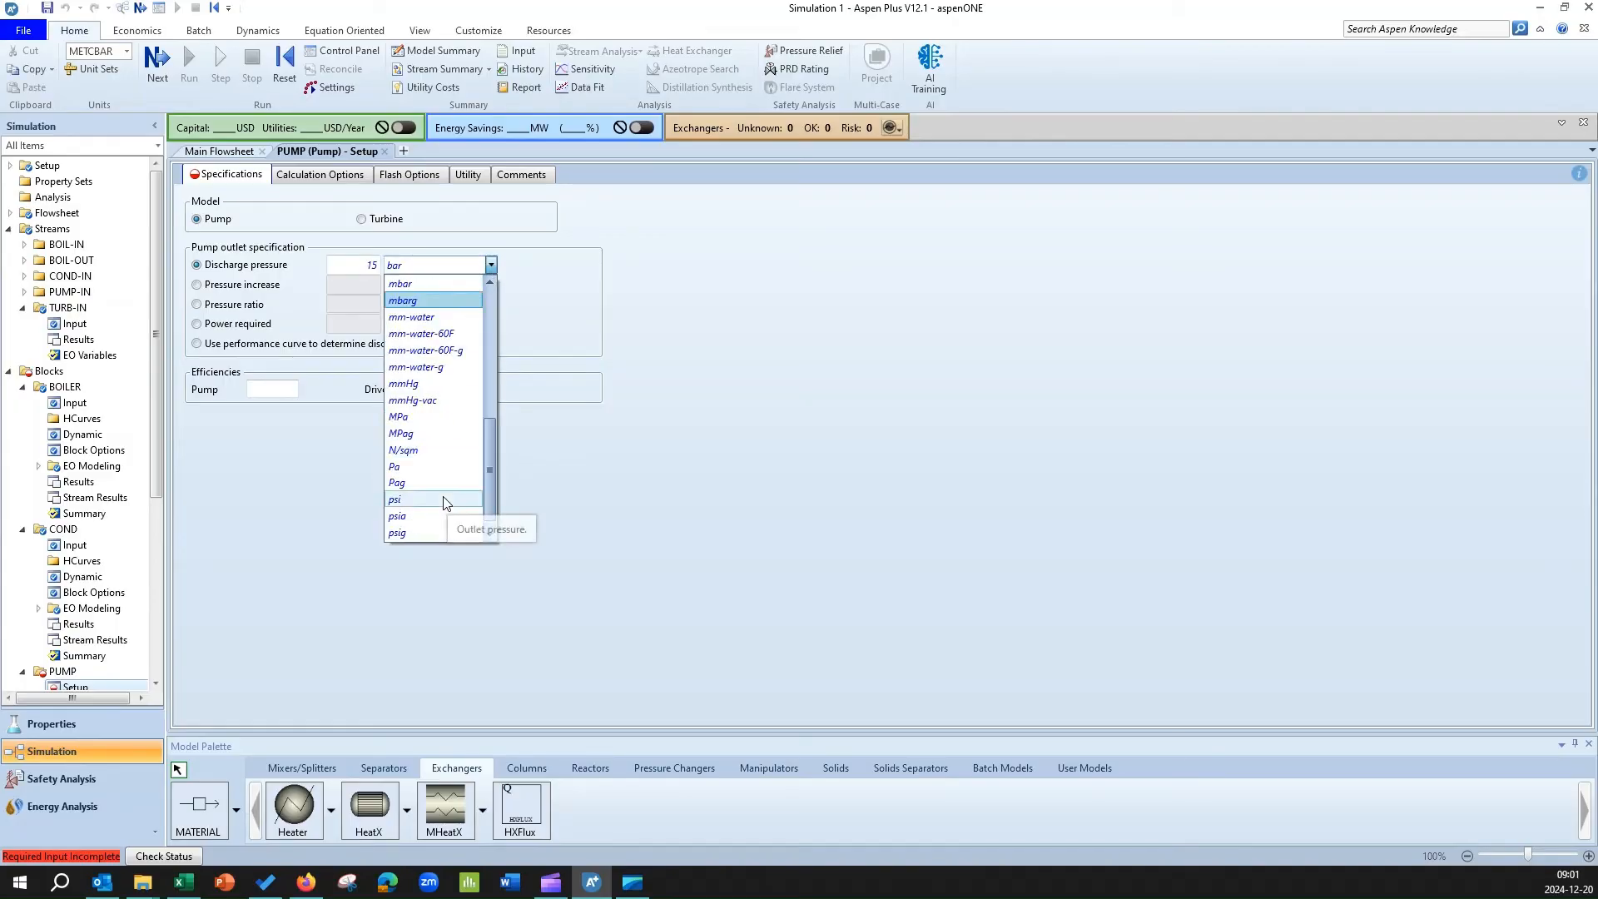
{"action": "left_click", "coordinate": [442, 419]}
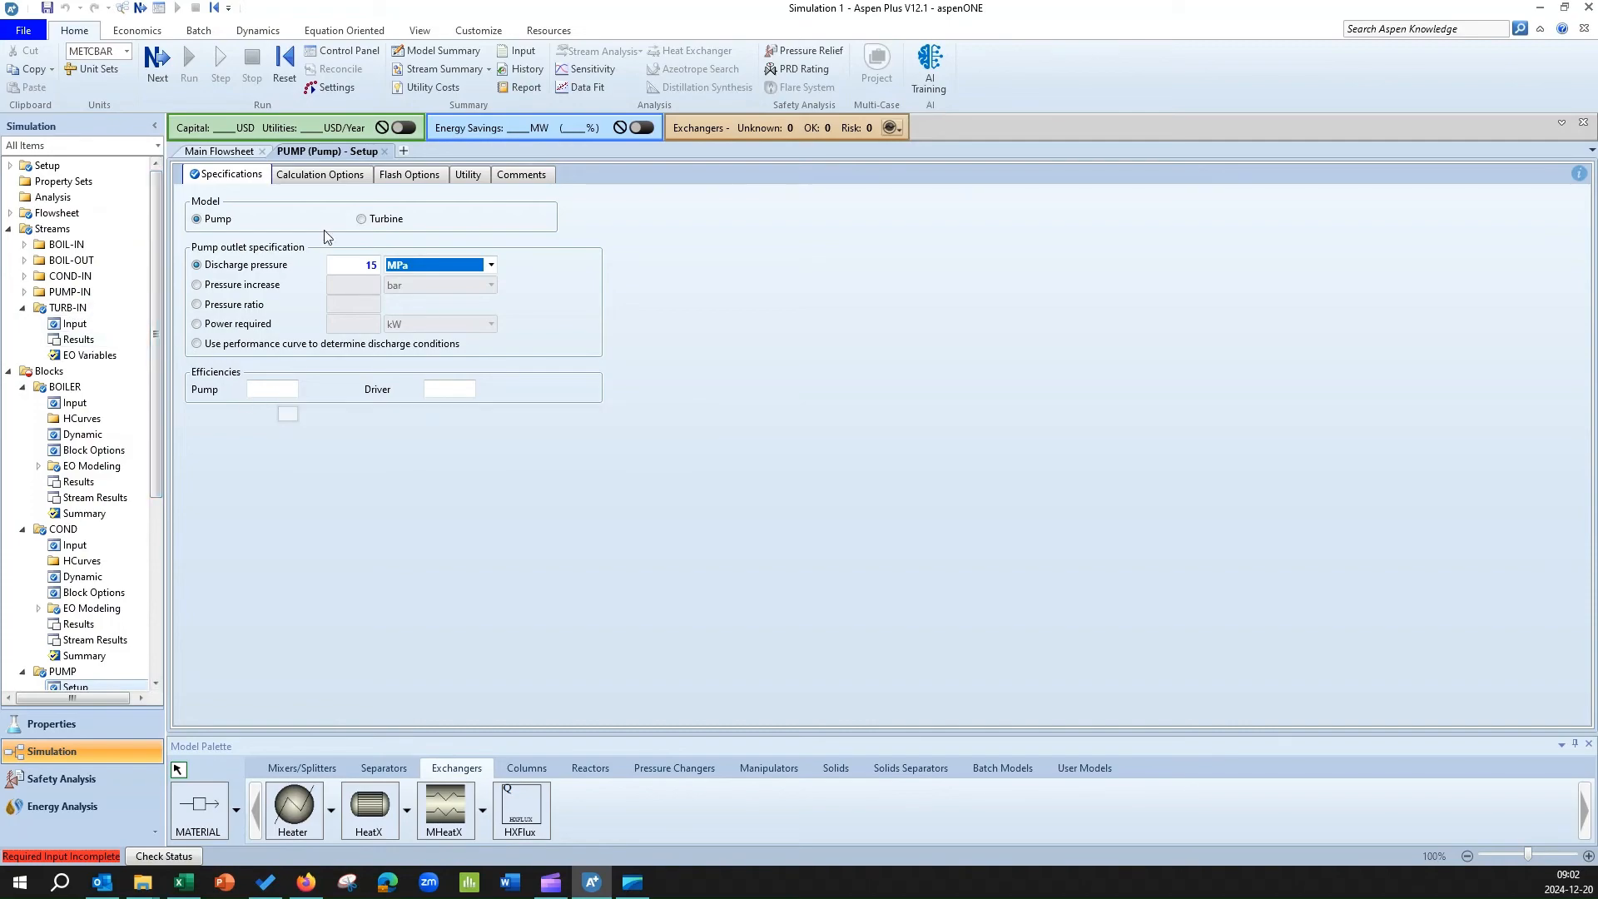
- Open the TURBINE block's setup form and set its model to Turbine with the Isentropic type
{"action": "left_click", "coordinate": [163, 68]}
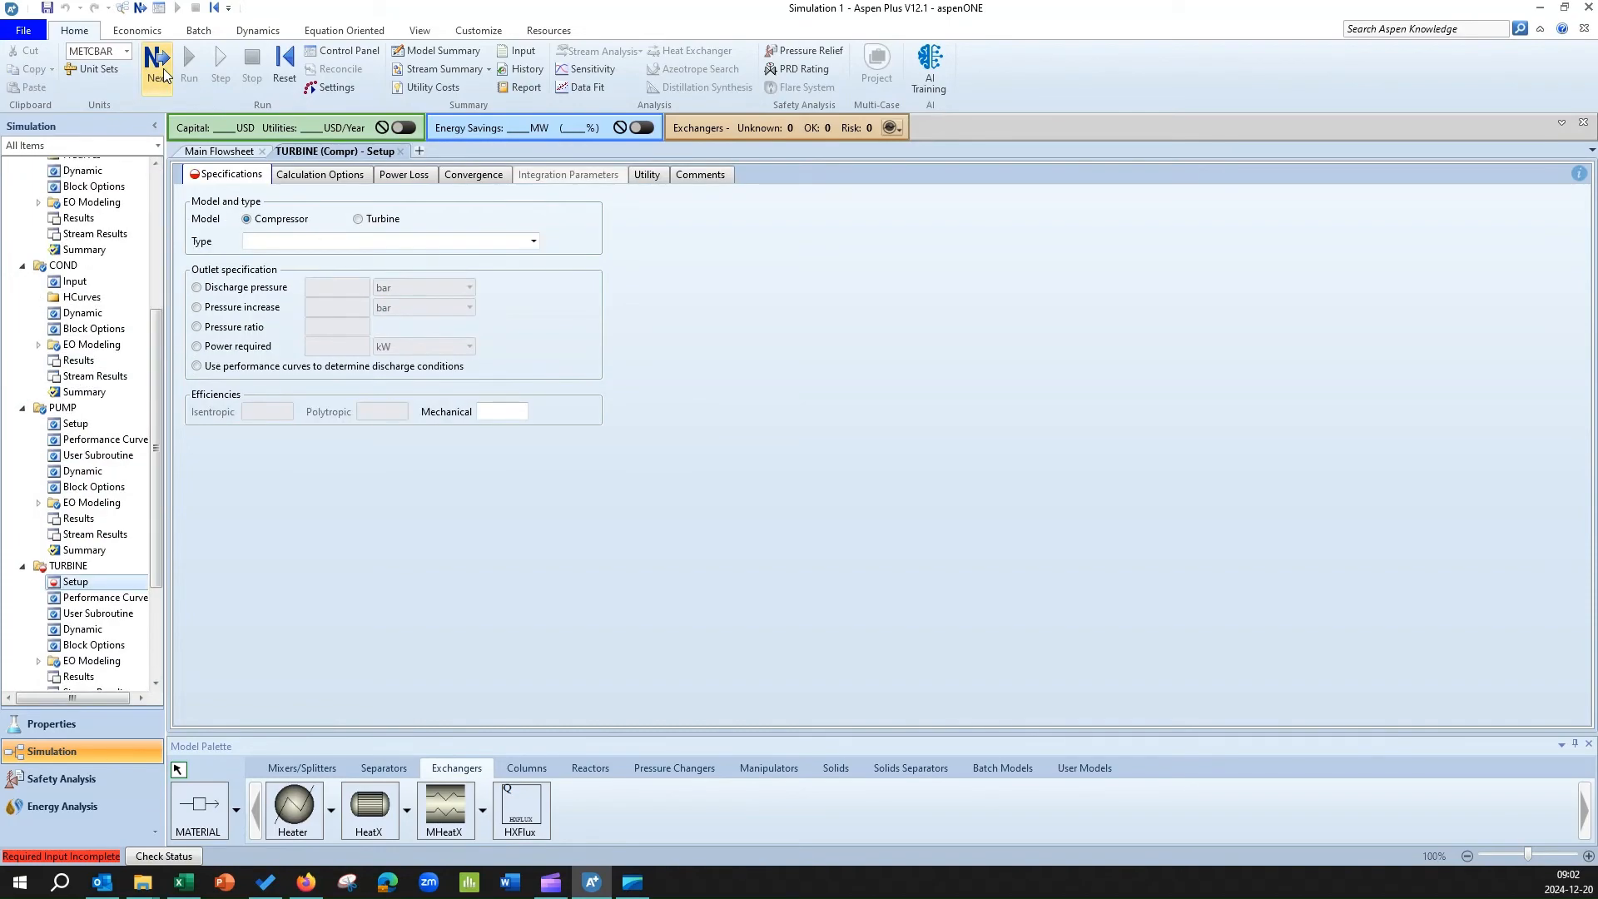
{"action": "left_click", "coordinate": [360, 220]}
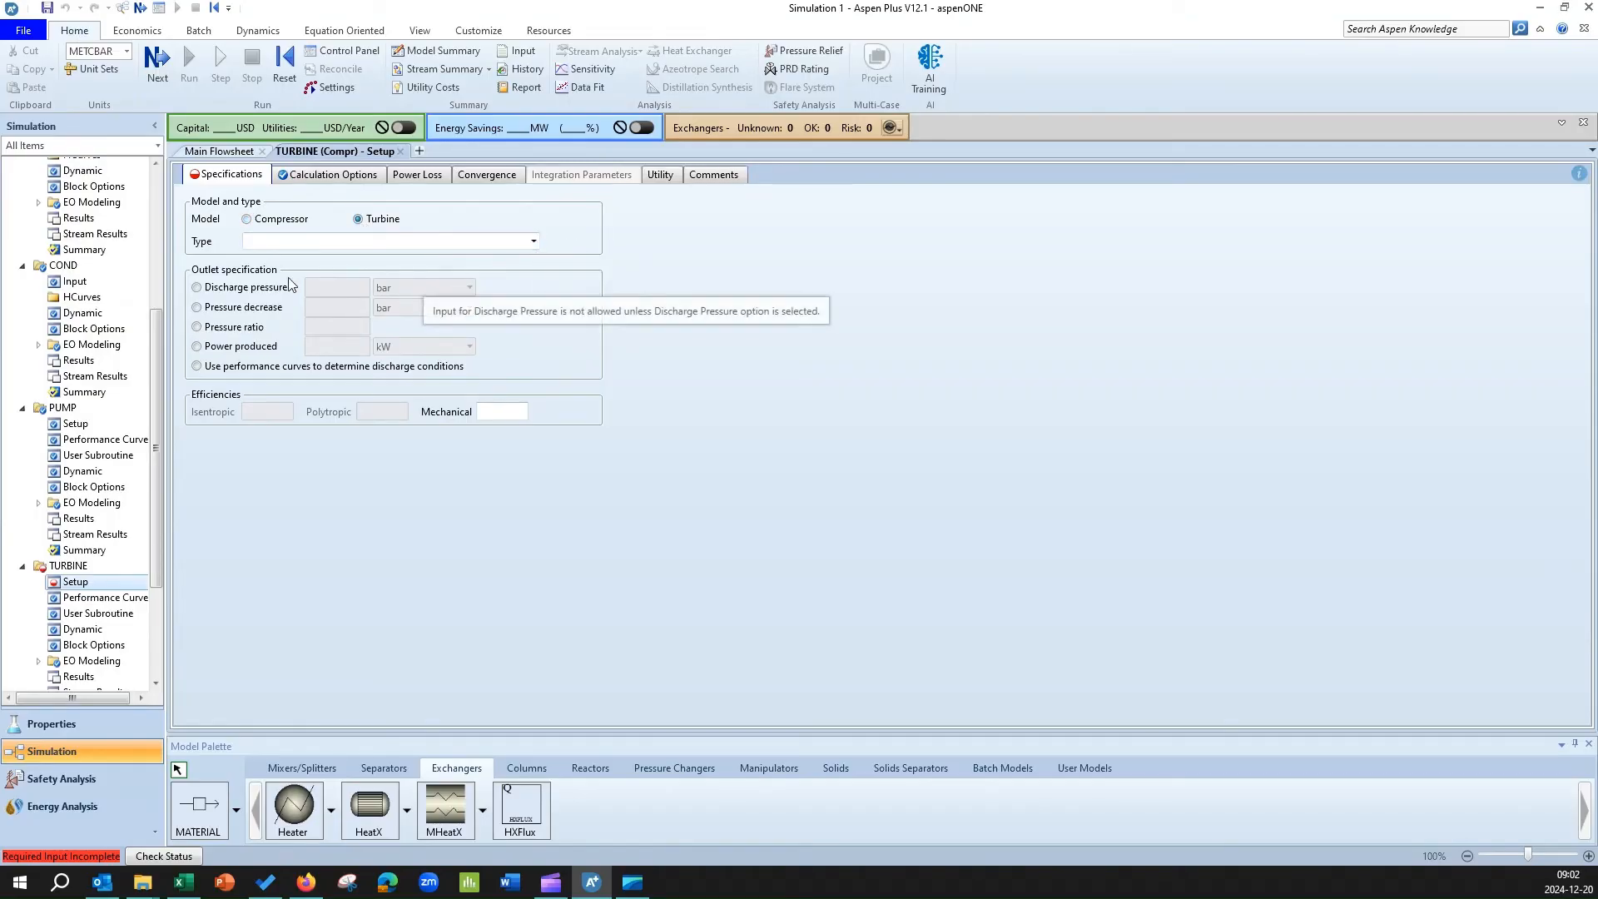
{"action": "left_click", "coordinate": [533, 242]}
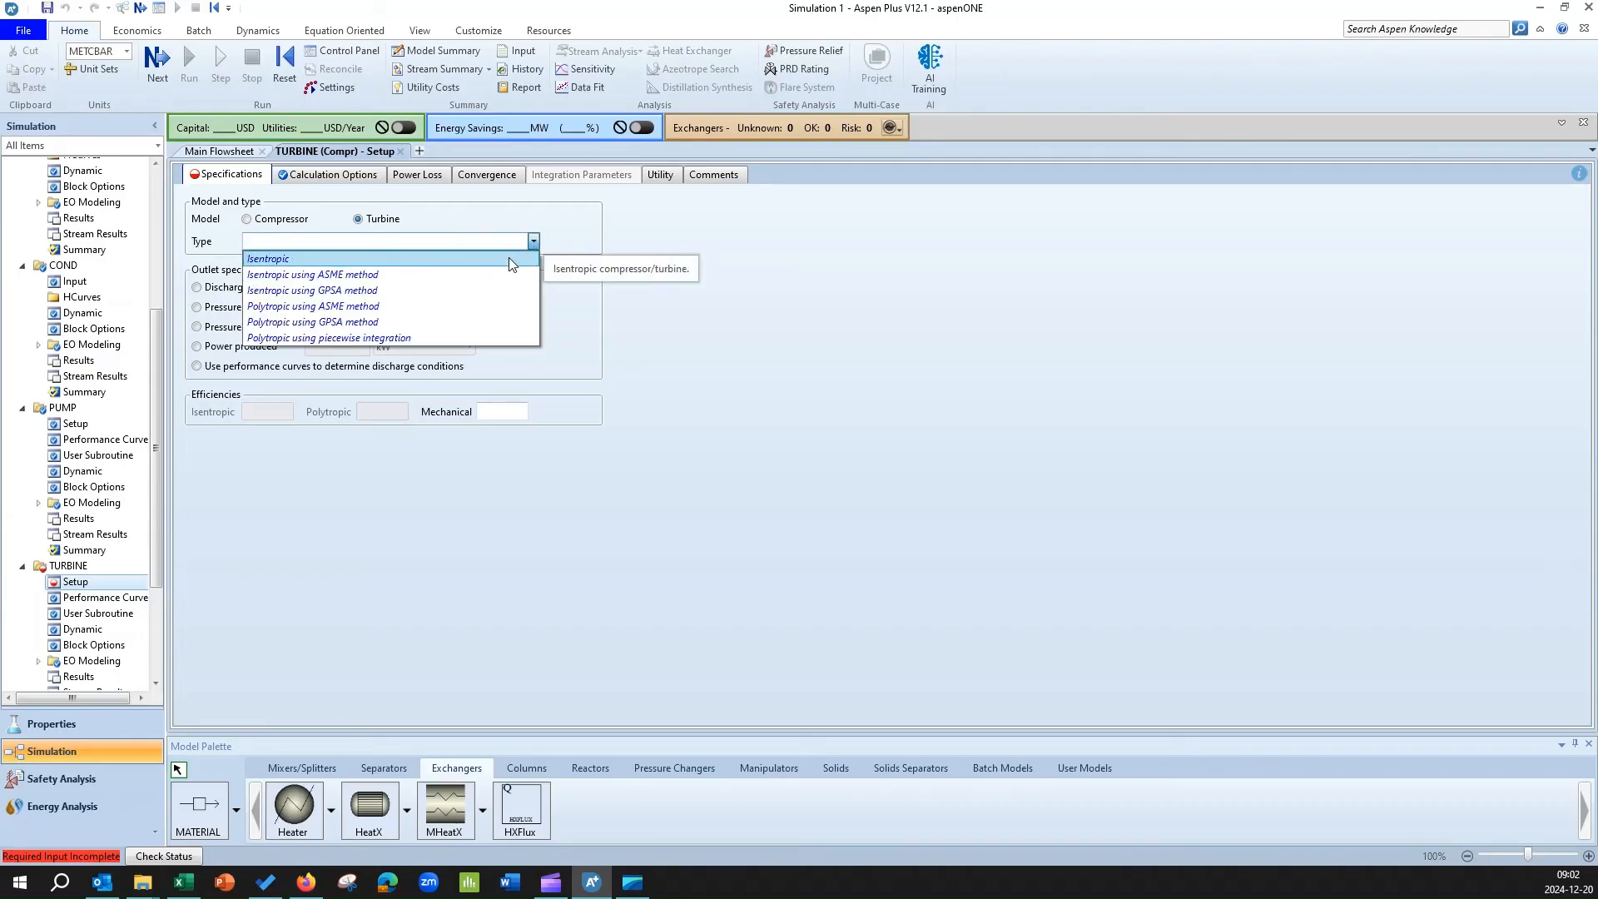
{"action": "left_click", "coordinate": [509, 259]}
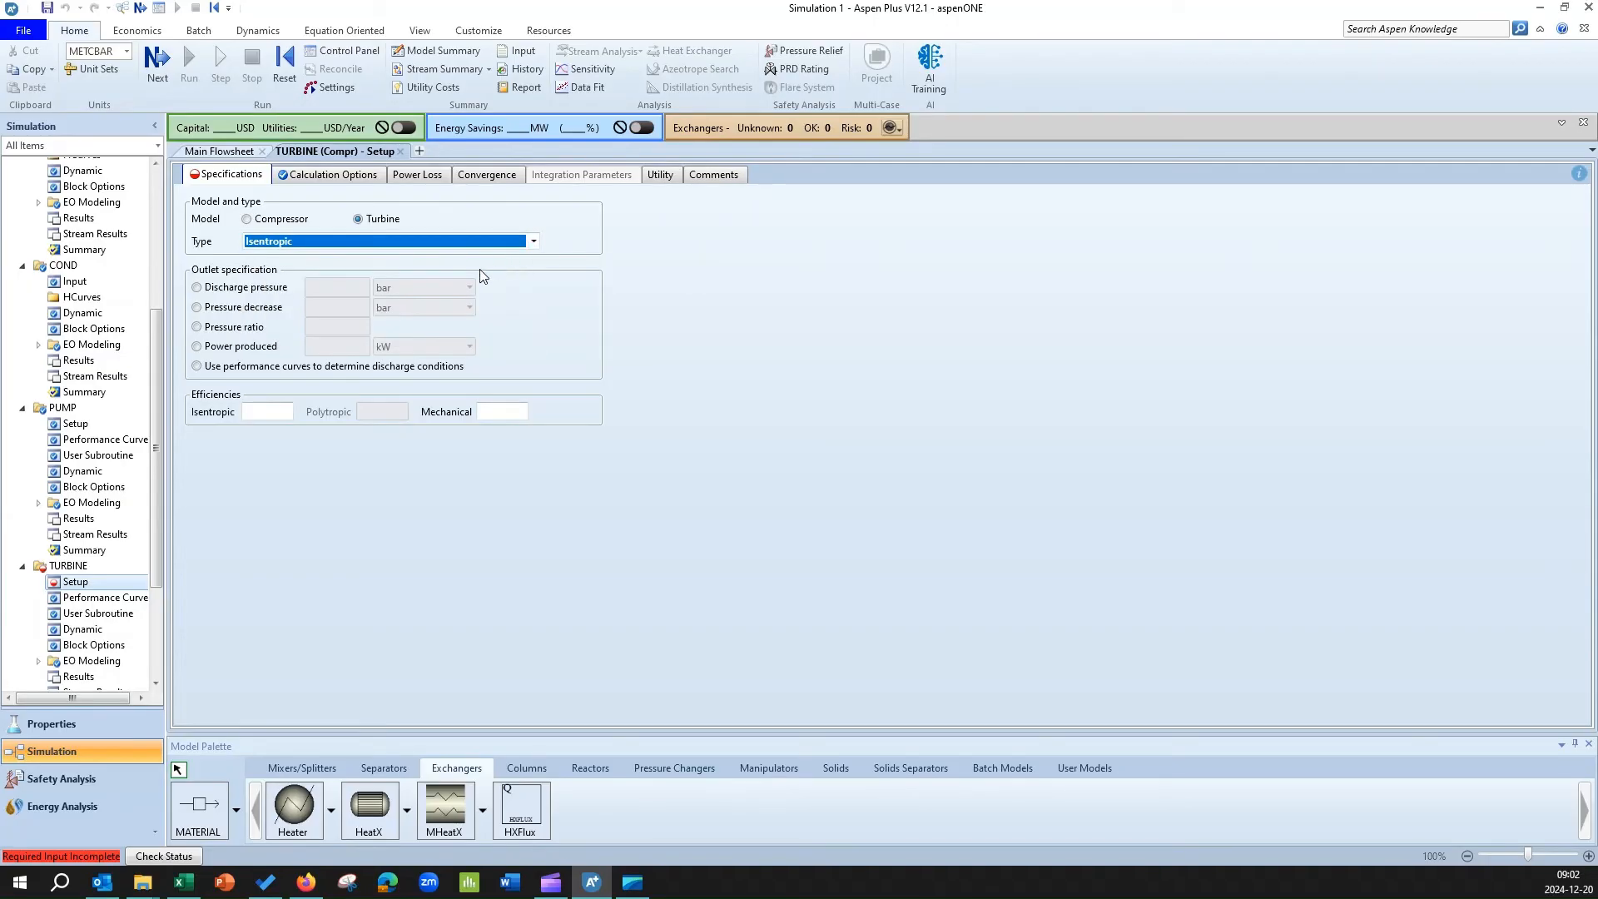
- Specify the TURBINE block's outlet by a discharge pressure of 10 kPa
{"action": "left_click", "coordinate": [197, 288]}
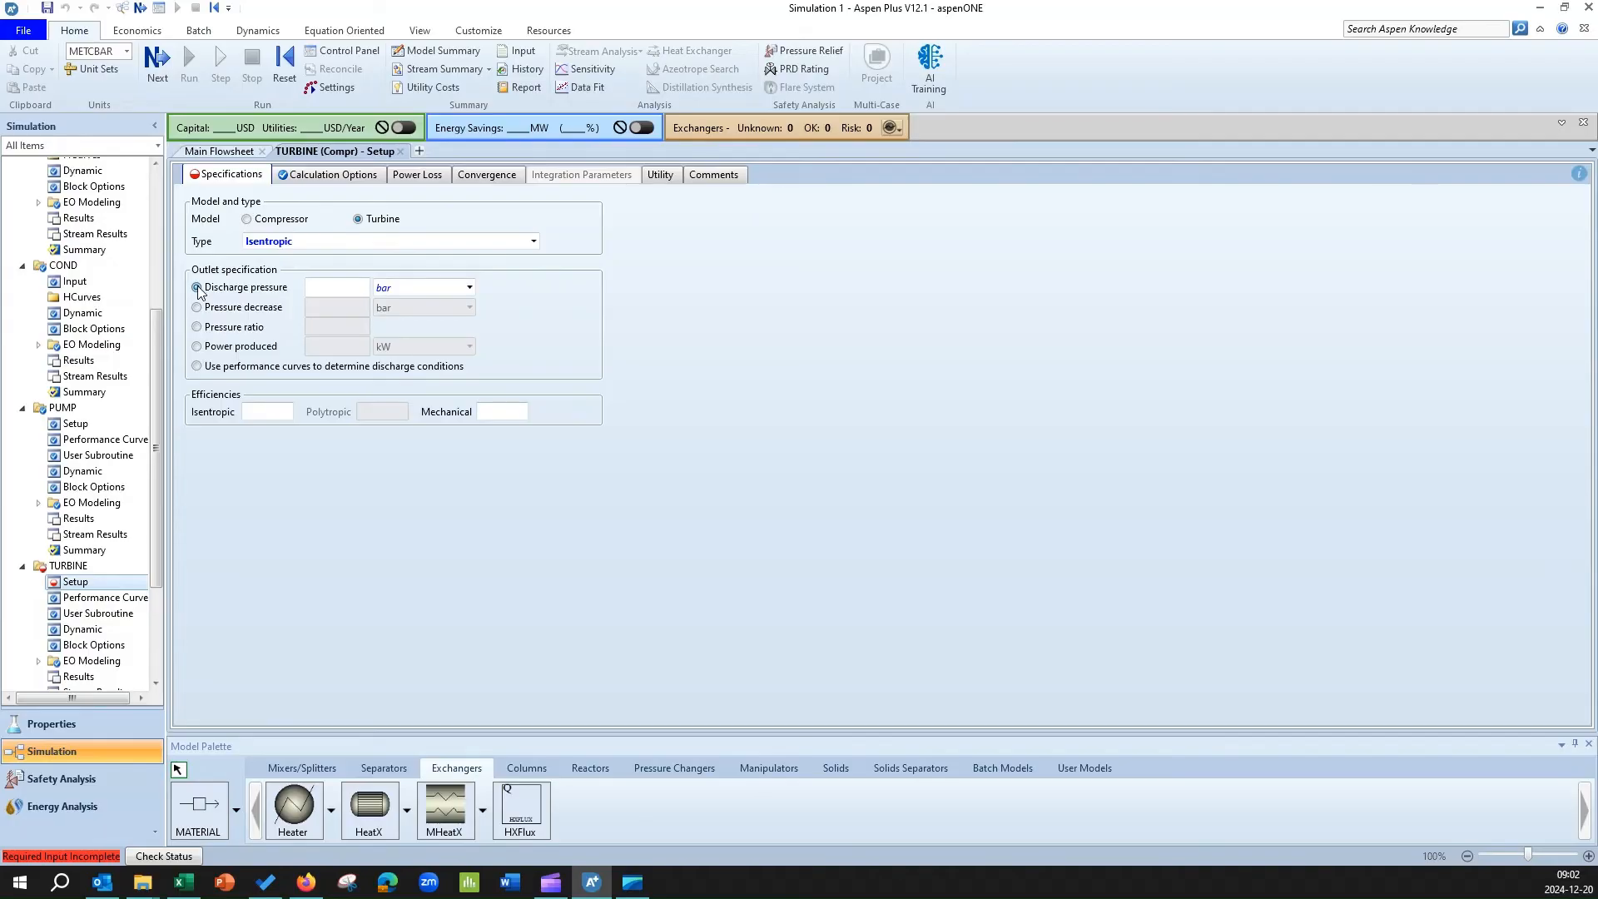
{"action": "left_click", "coordinate": [219, 150]}
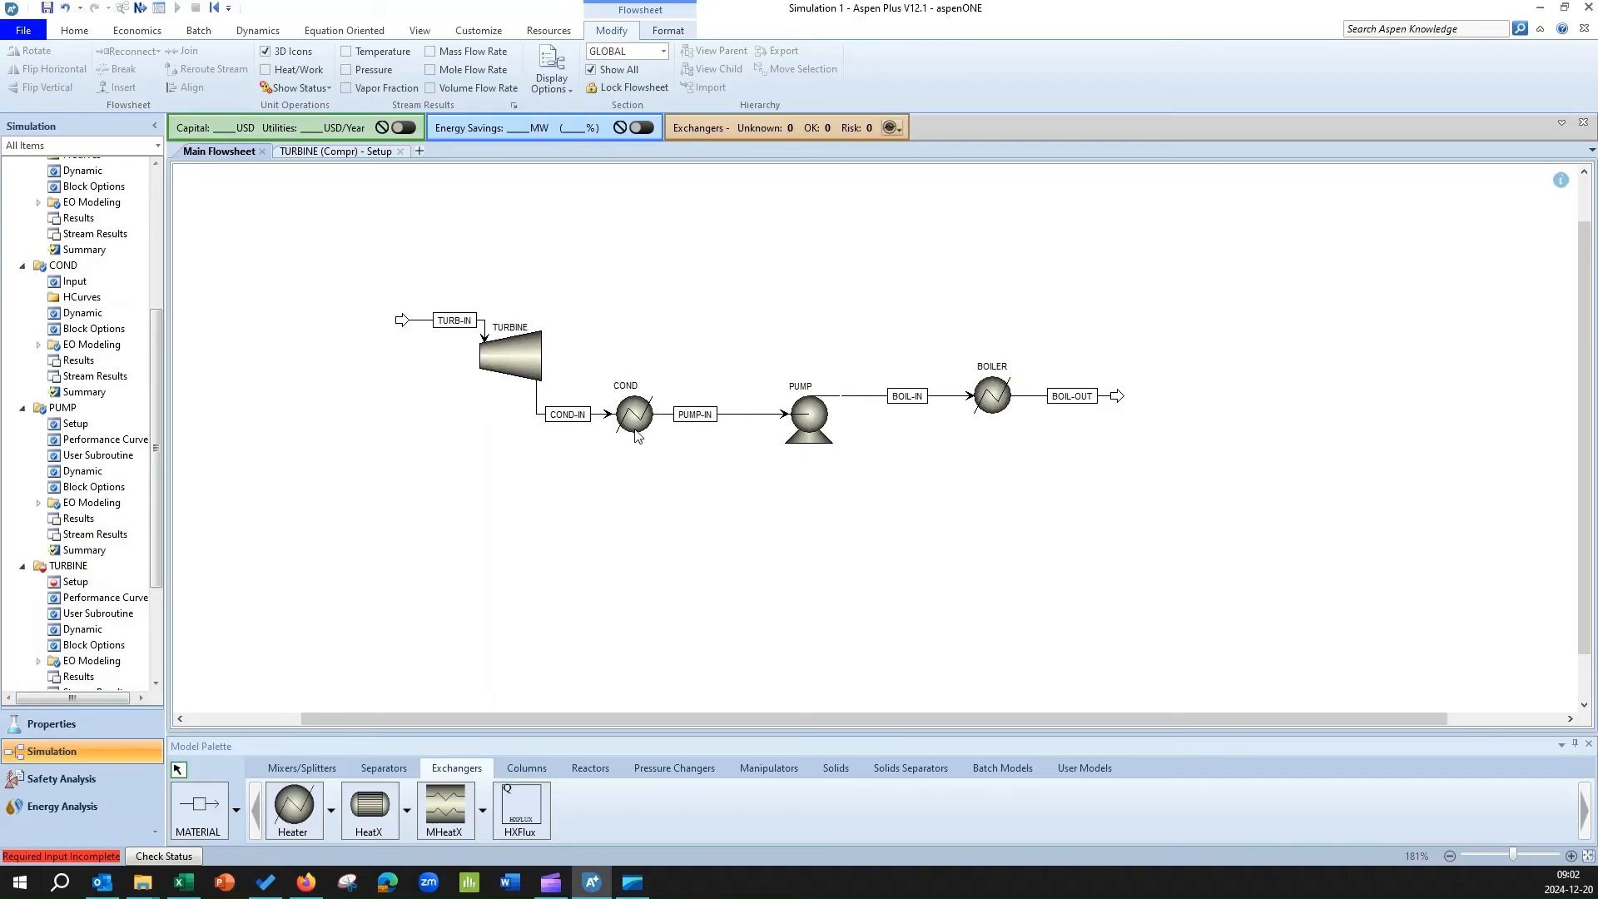
{"action": "left_click", "coordinate": [348, 158]}
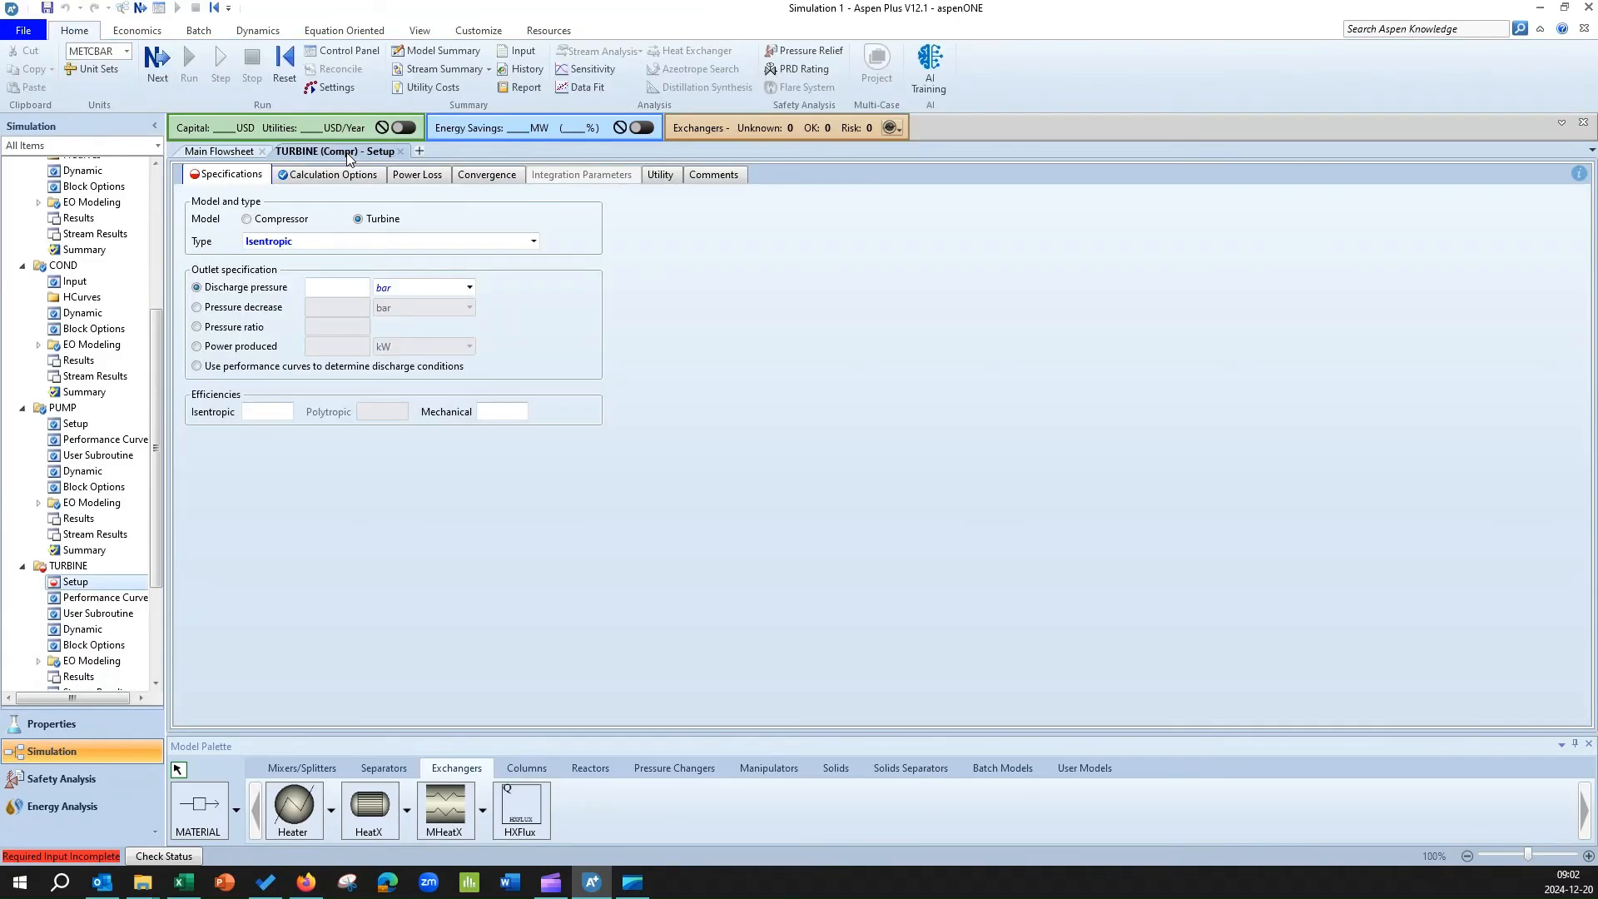
{"action": "left_click", "coordinate": [335, 290]}
{"action": "type", "text": "10"}
{"action": "left_click", "coordinate": [471, 288]}
{"action": "scroll", "coordinate": [433, 416], "scroll_direction": "down", "scroll_amount": 1}
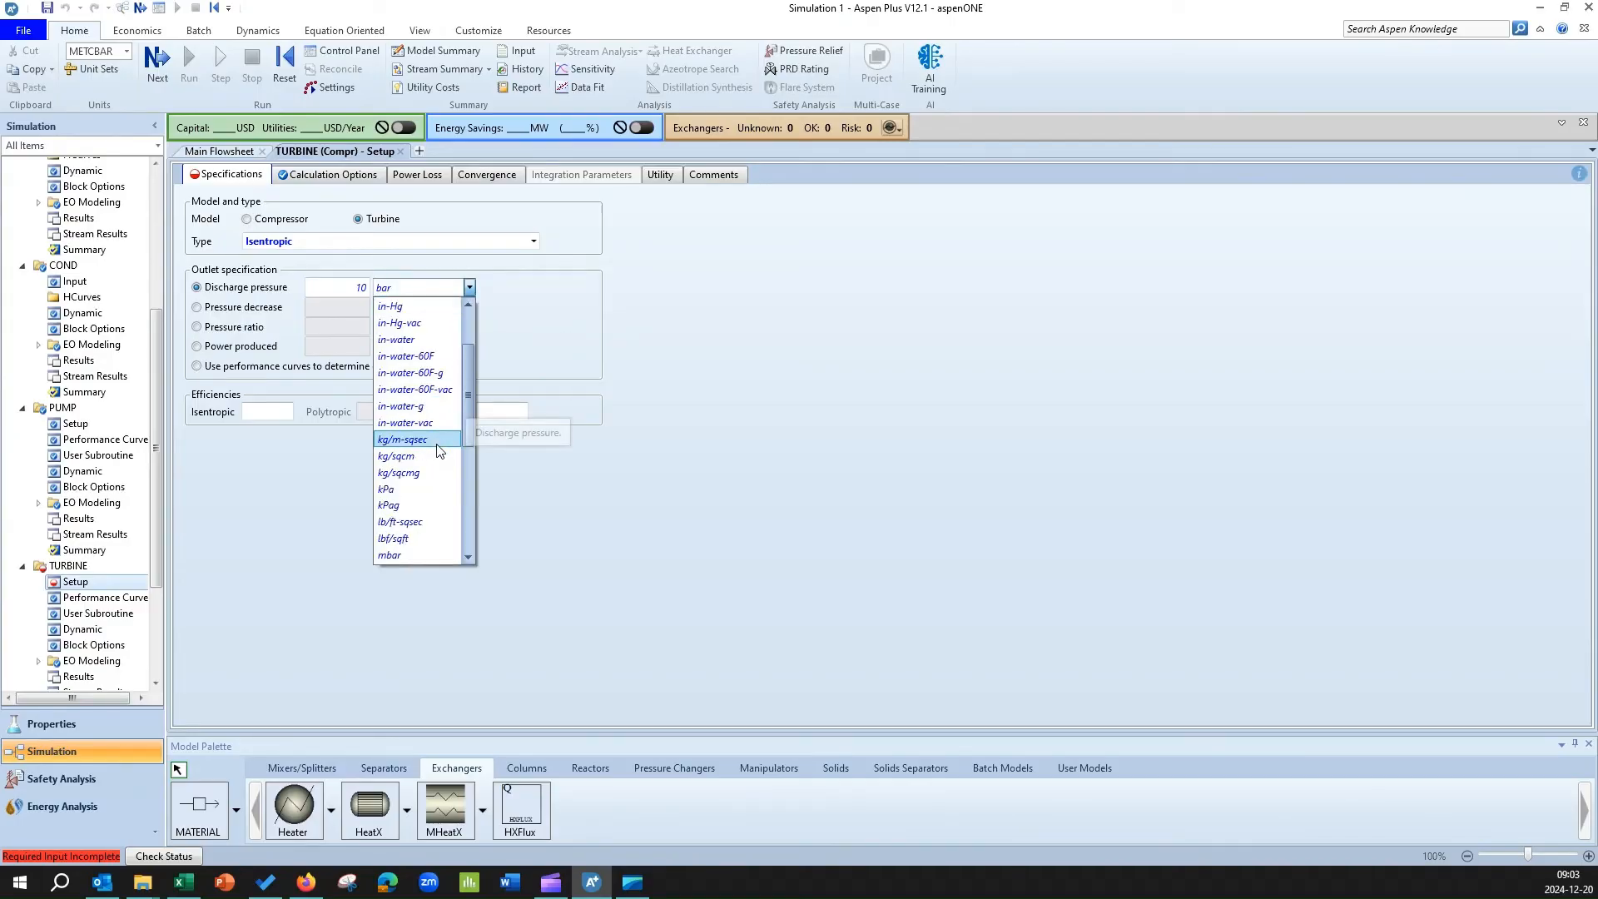
{"action": "left_click", "coordinate": [426, 493]}
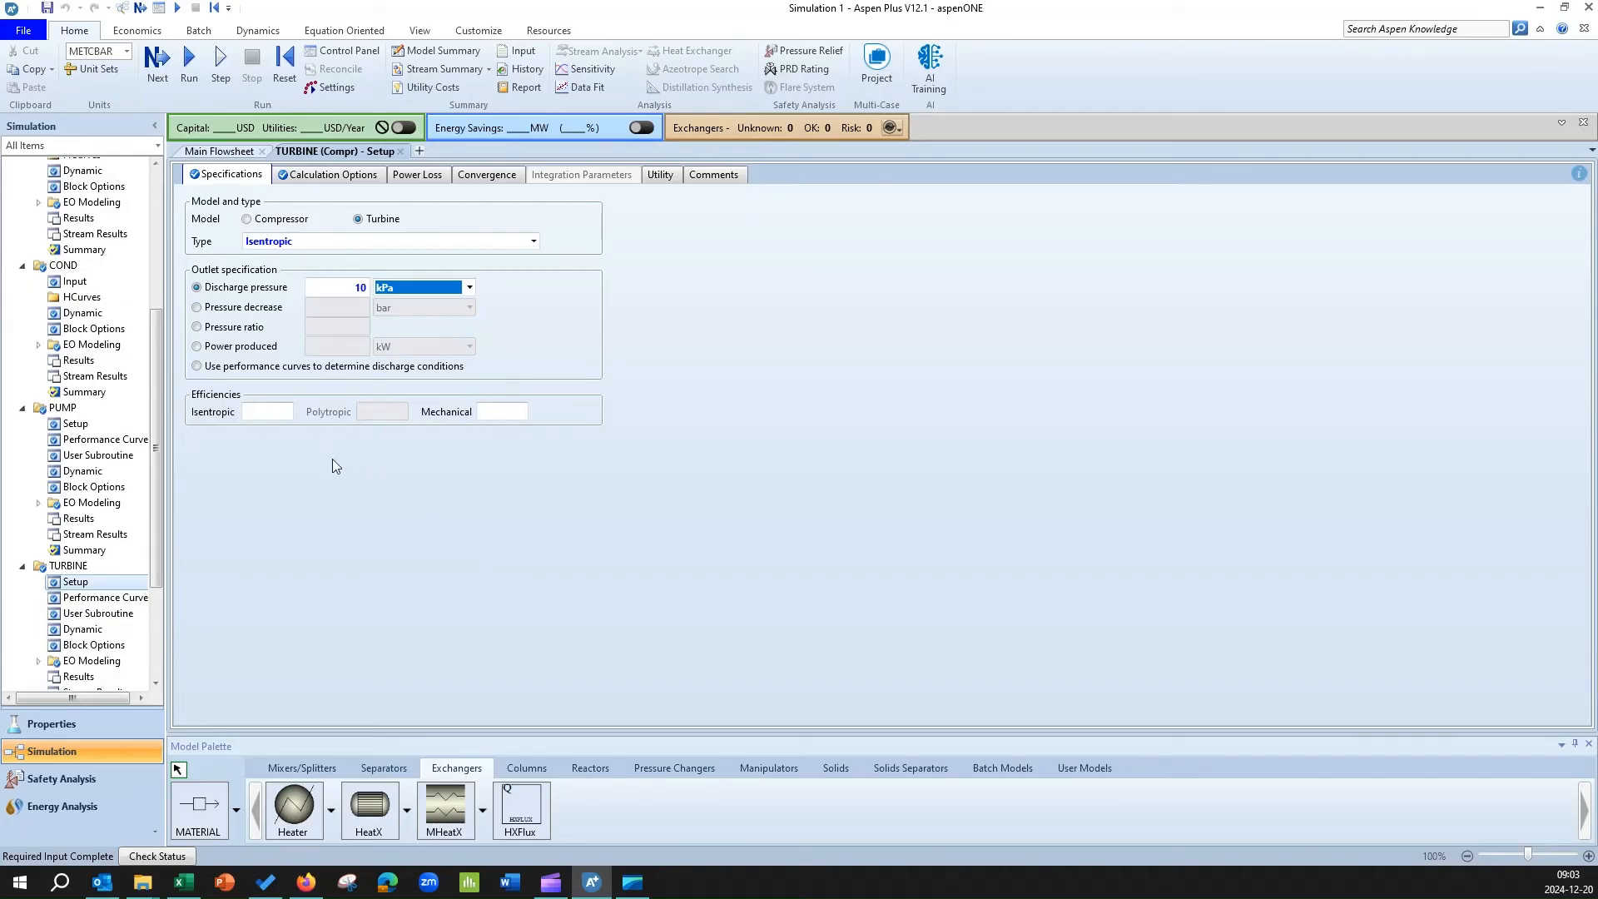
- Run the simulation and examine the run messages for the TURBINE block
{"action": "left_click", "coordinate": [157, 67]}
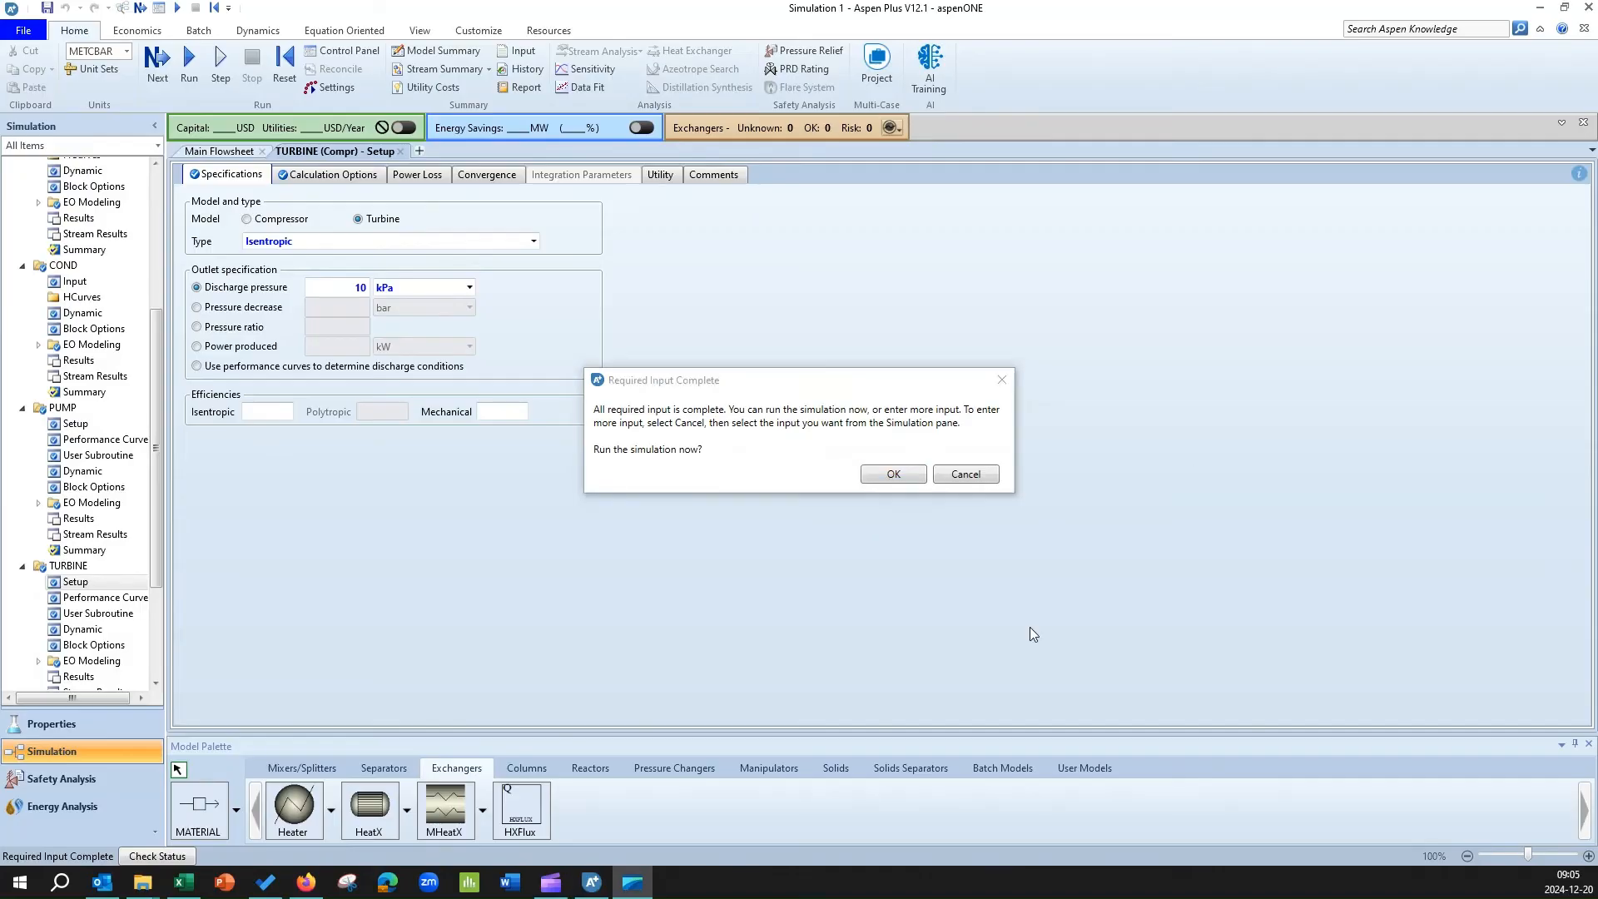
{"action": "left_click", "coordinate": [880, 473]}
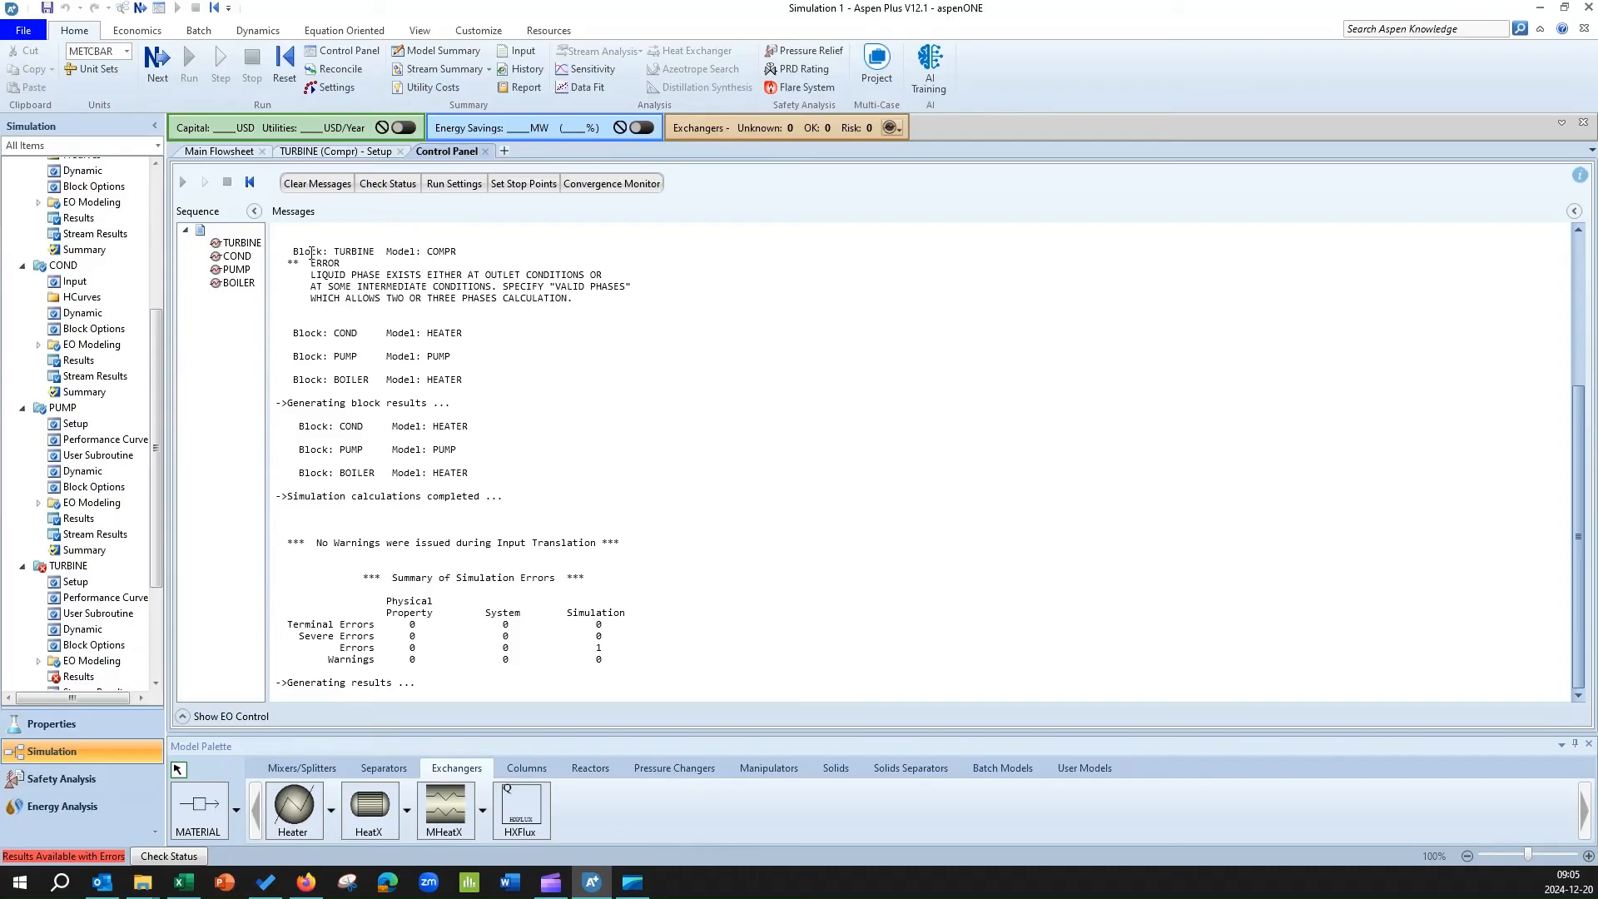
{"action": "double_click", "coordinate": [347, 253]}
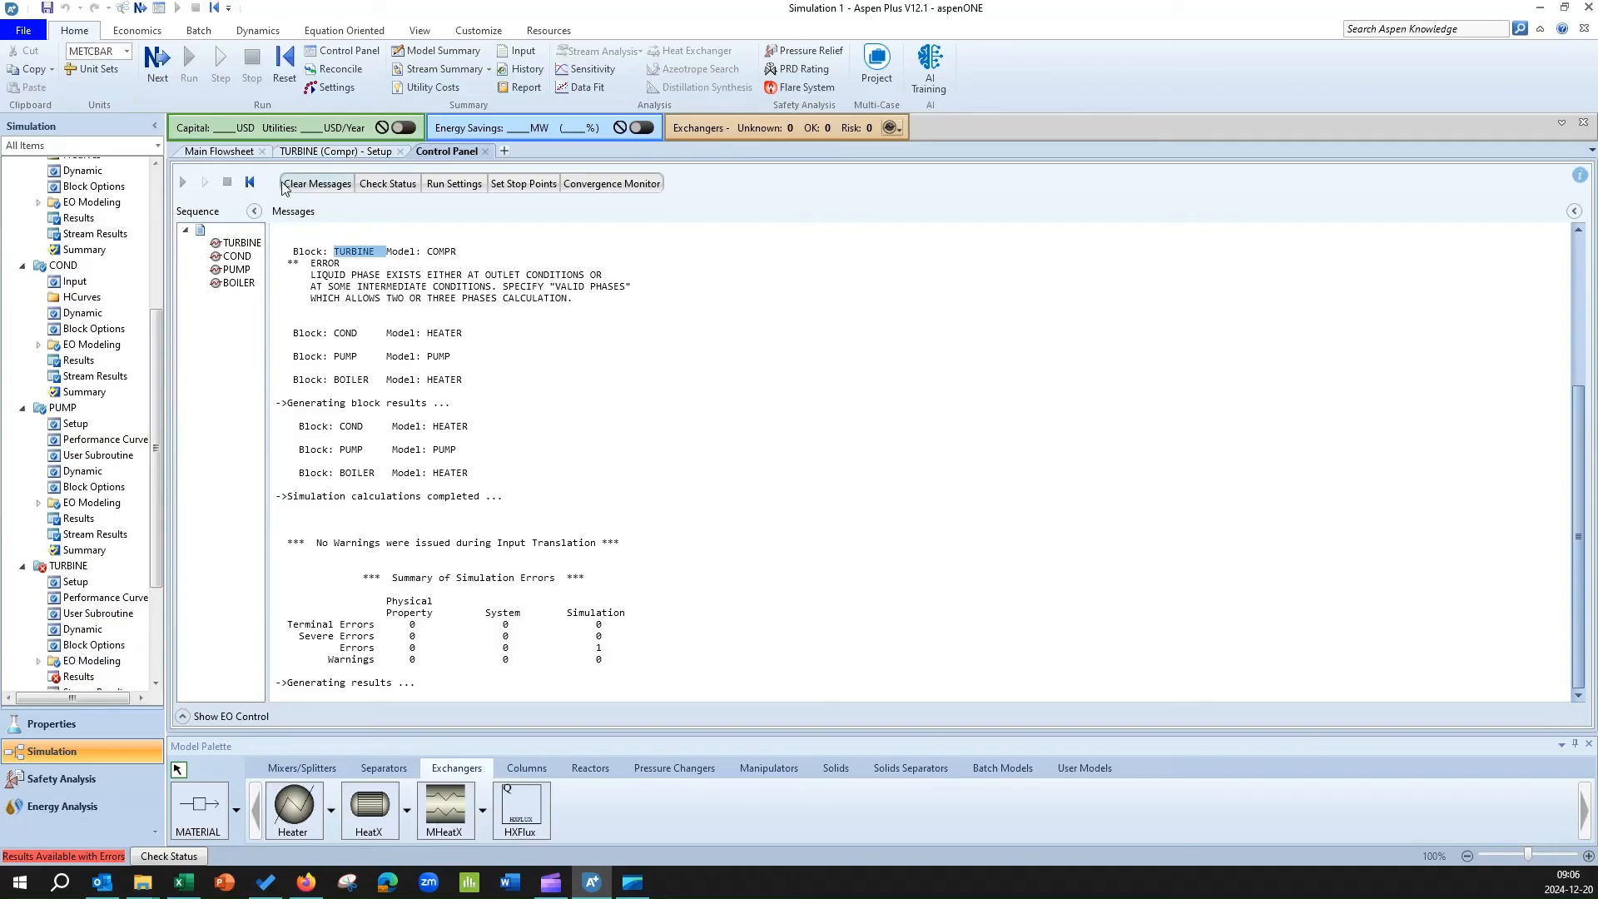
- Open the TURBINE block from the flowsheet and set the valid phases in its convergence settings to Vapor-Liquid
{"action": "left_click", "coordinate": [232, 154]}
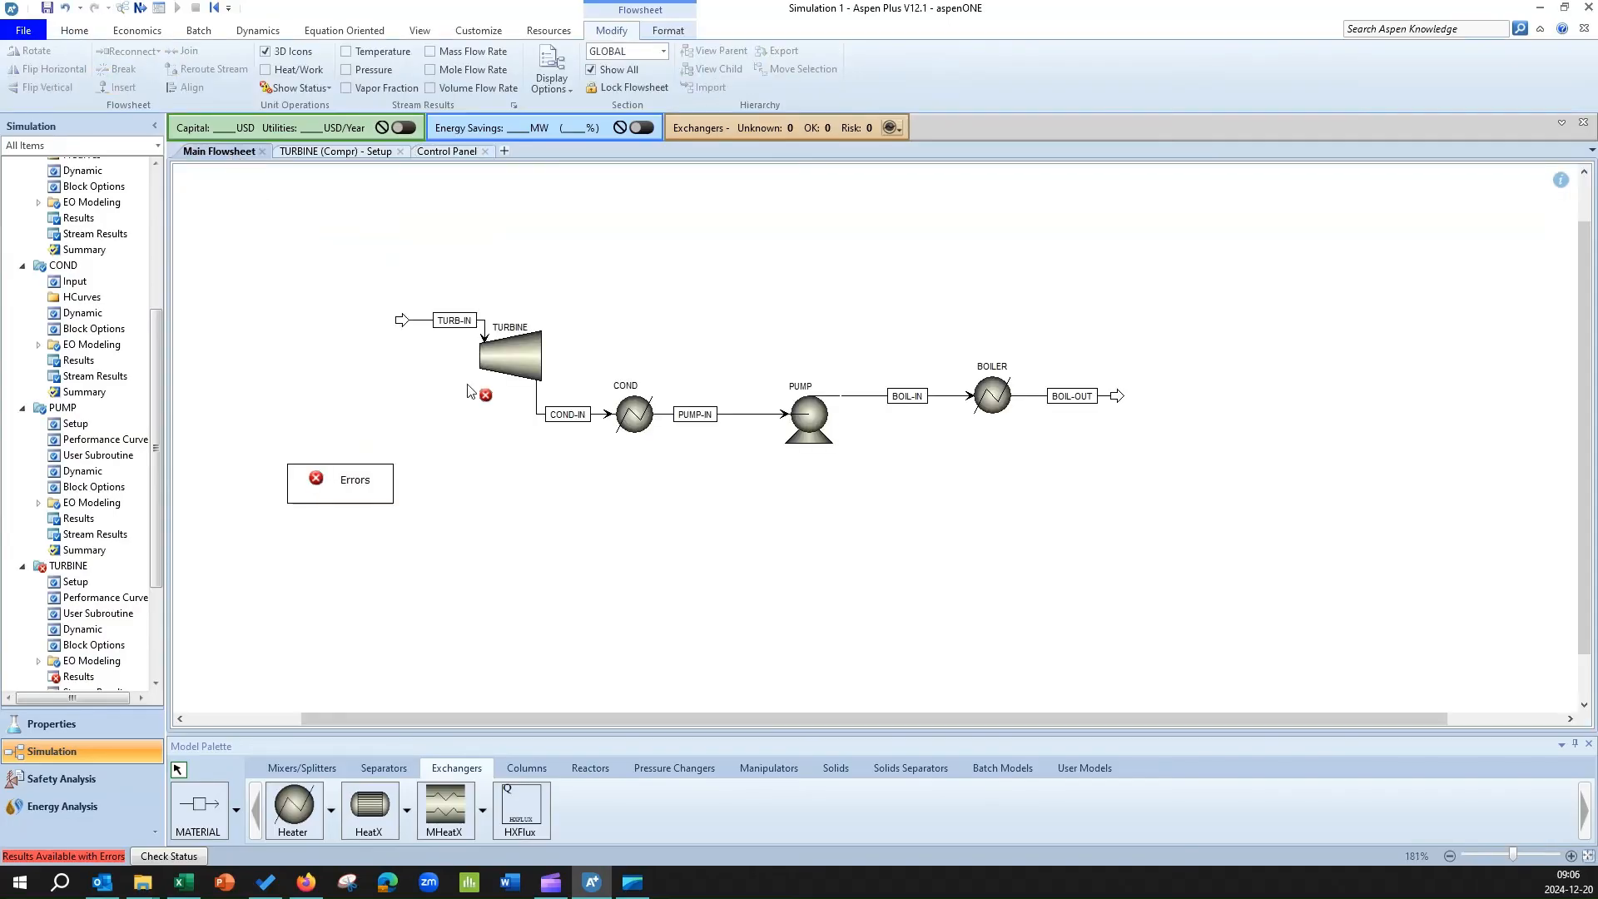
{"action": "double_click", "coordinate": [514, 349]}
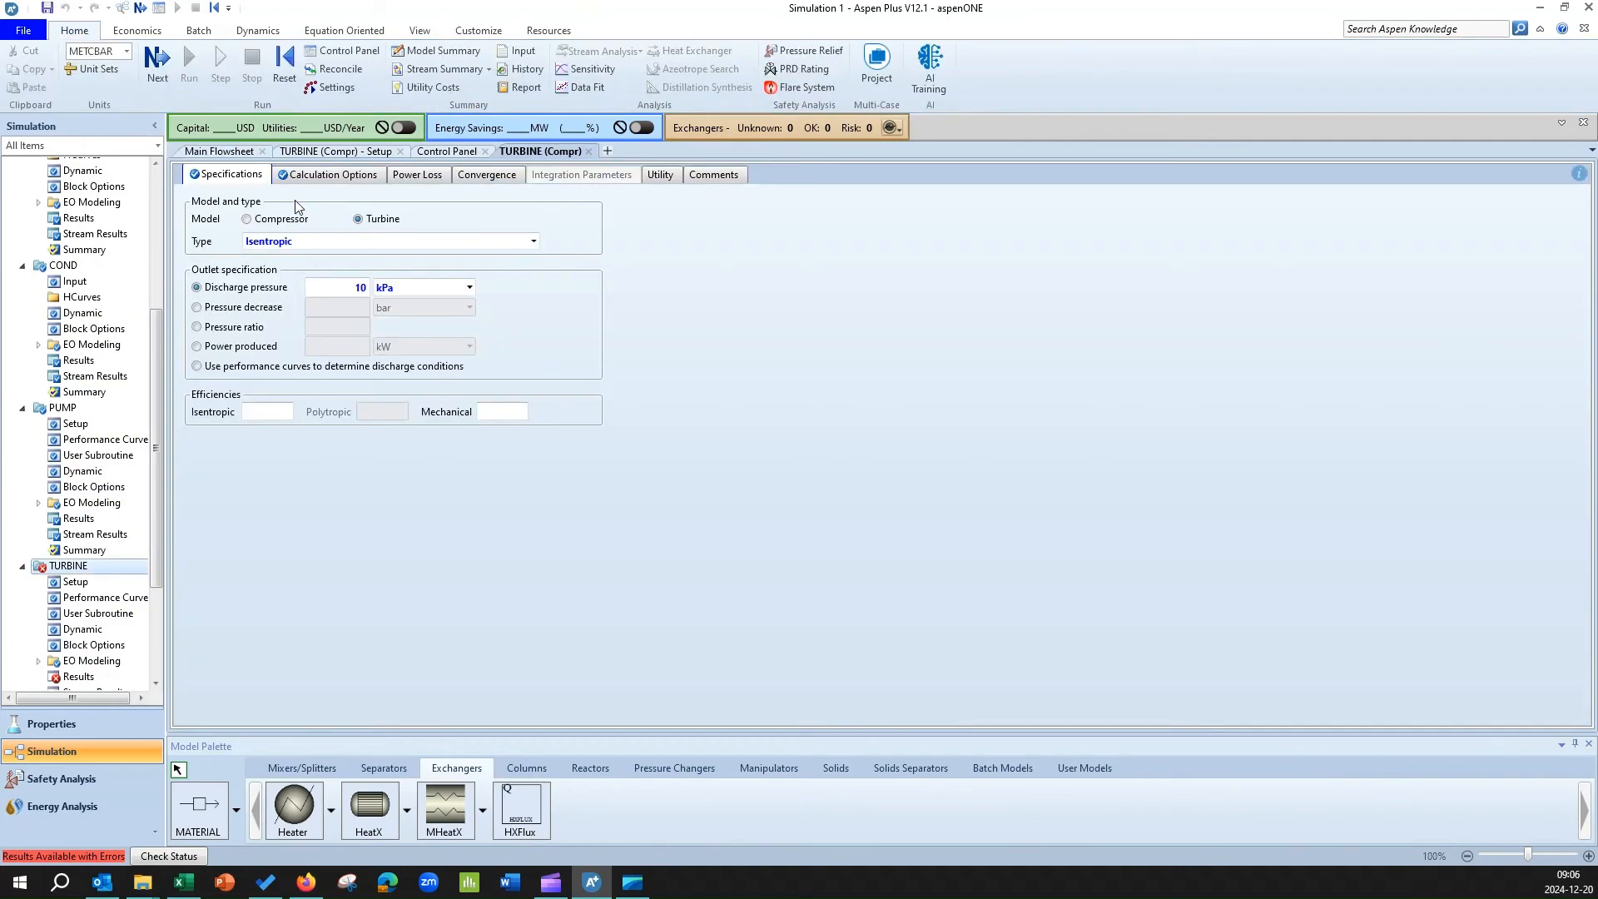
{"action": "left_click", "coordinate": [478, 176]}
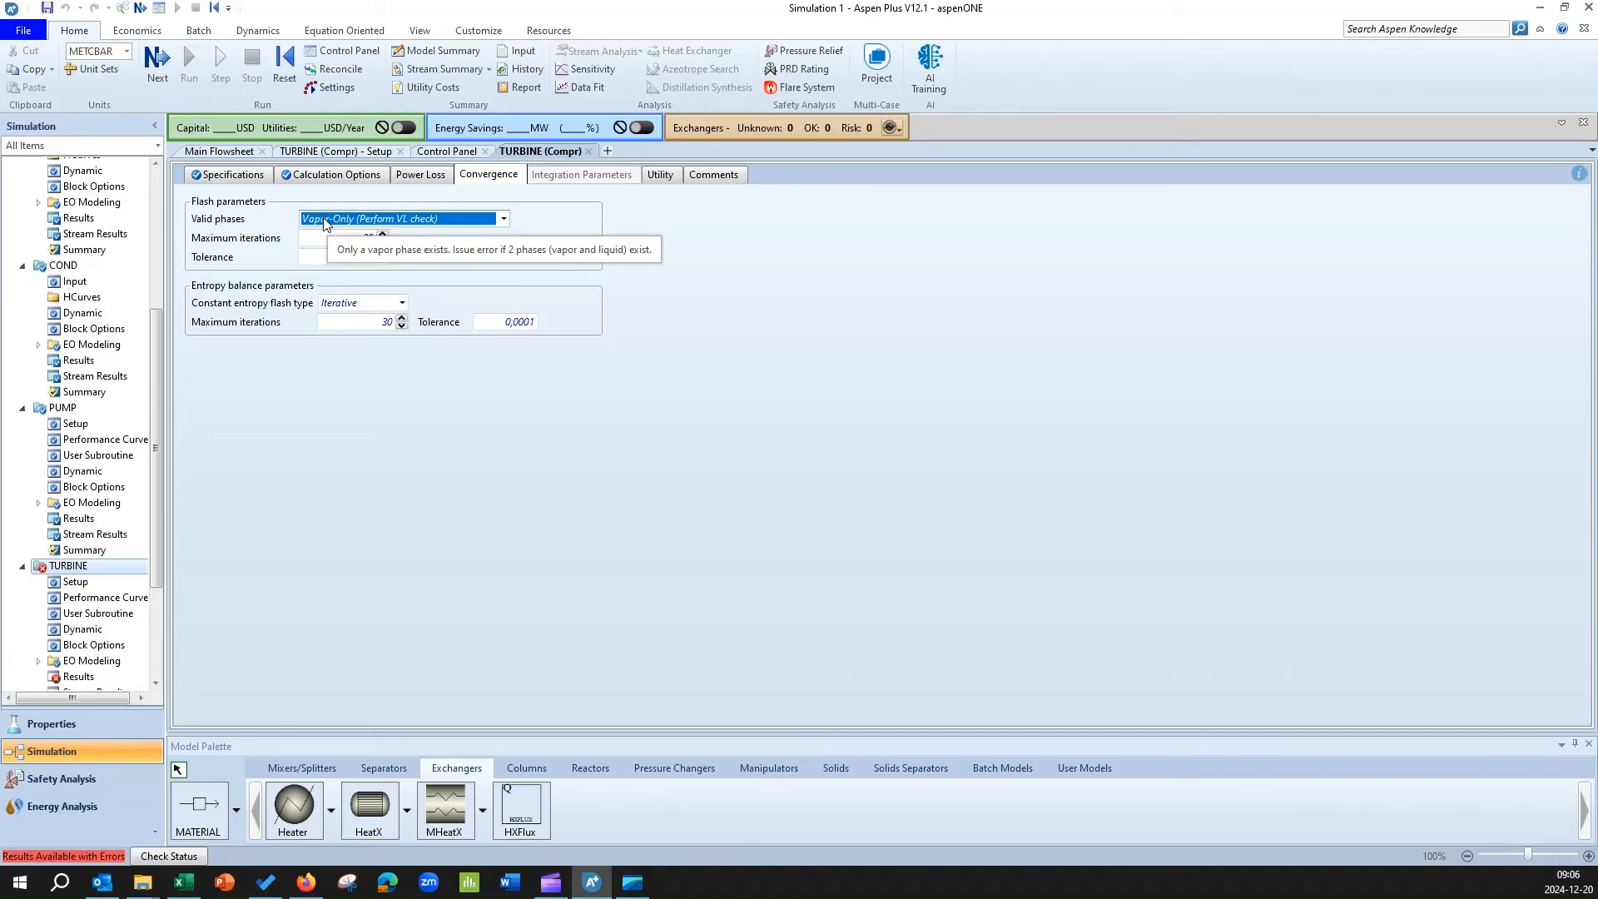
{"action": "left_click", "coordinate": [503, 218]}
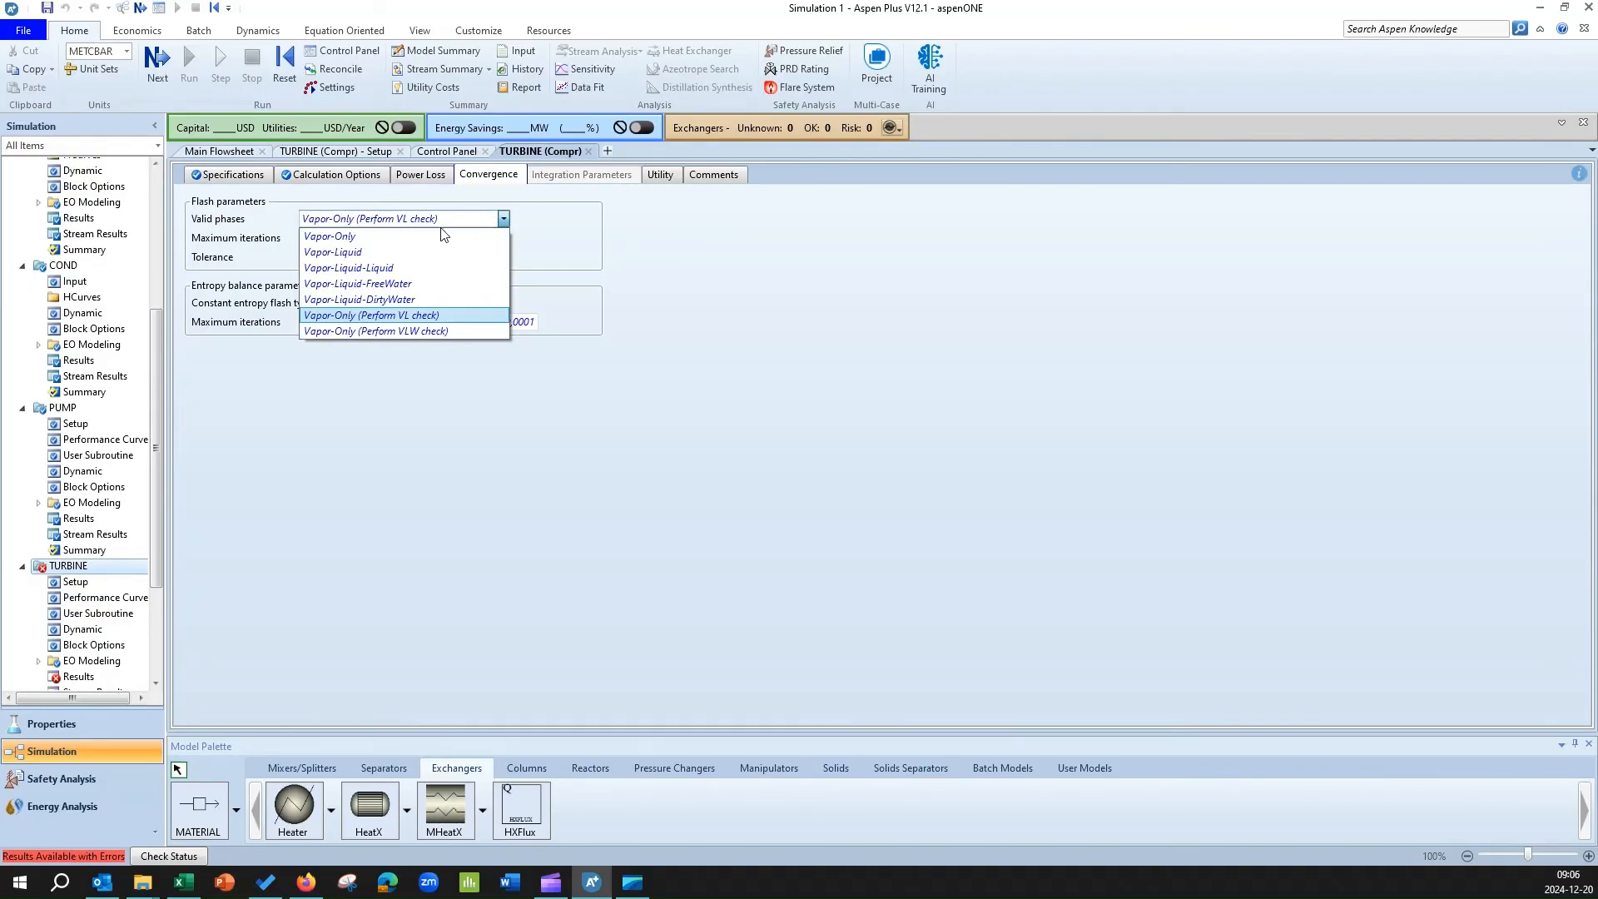
{"action": "left_click", "coordinate": [333, 251]}
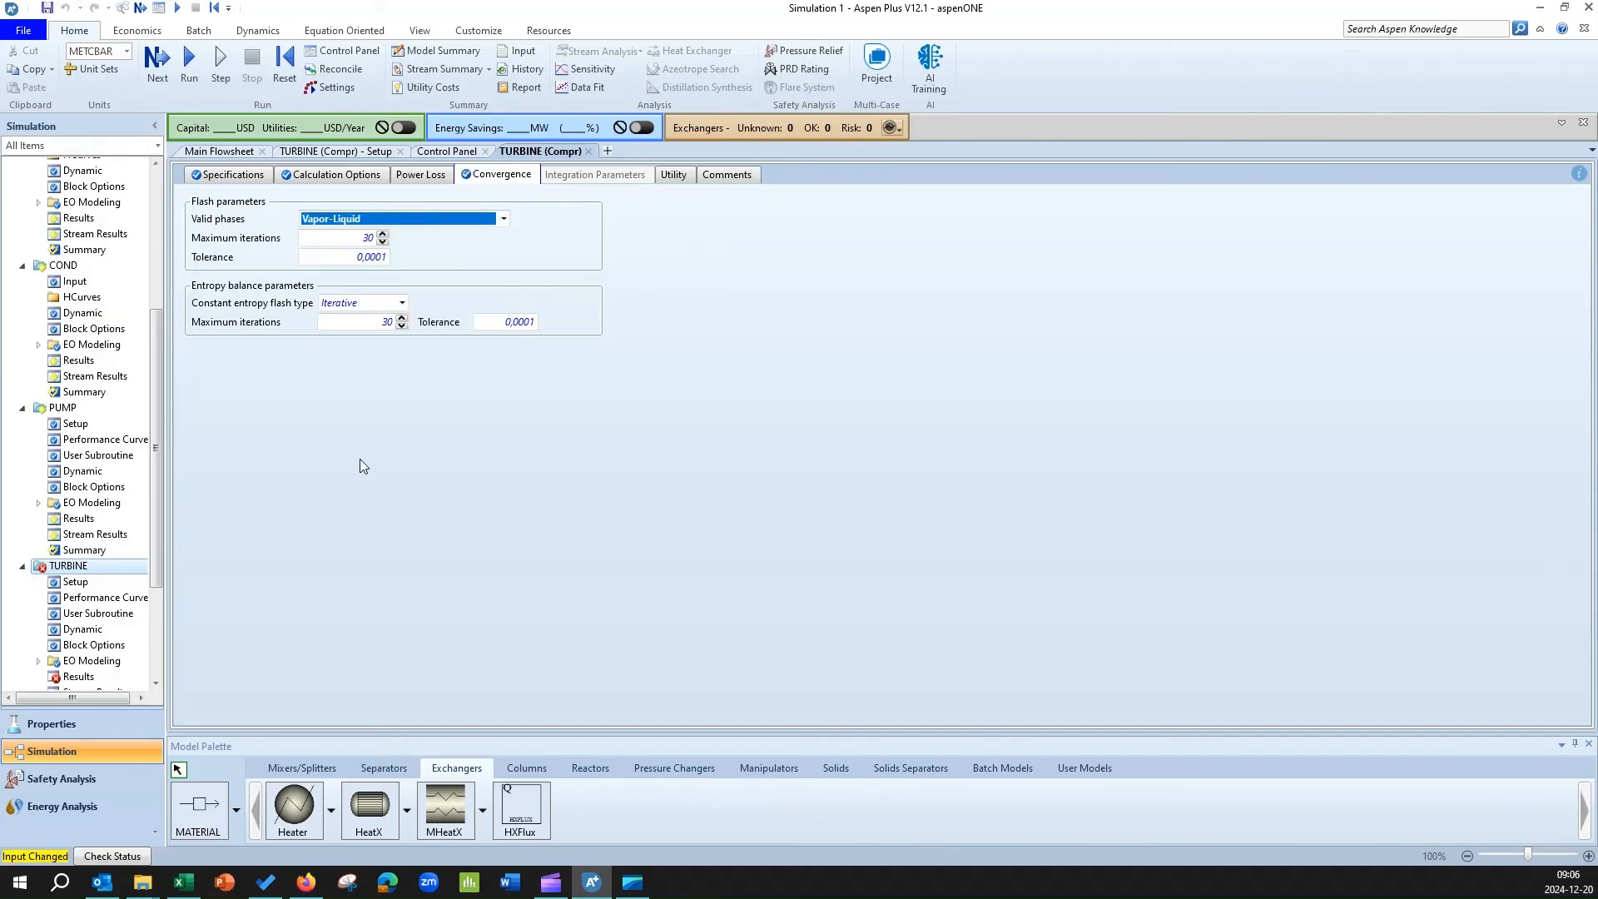
- Reinitialize the whole simulation and run it again
{"action": "left_click", "coordinate": [281, 85]}
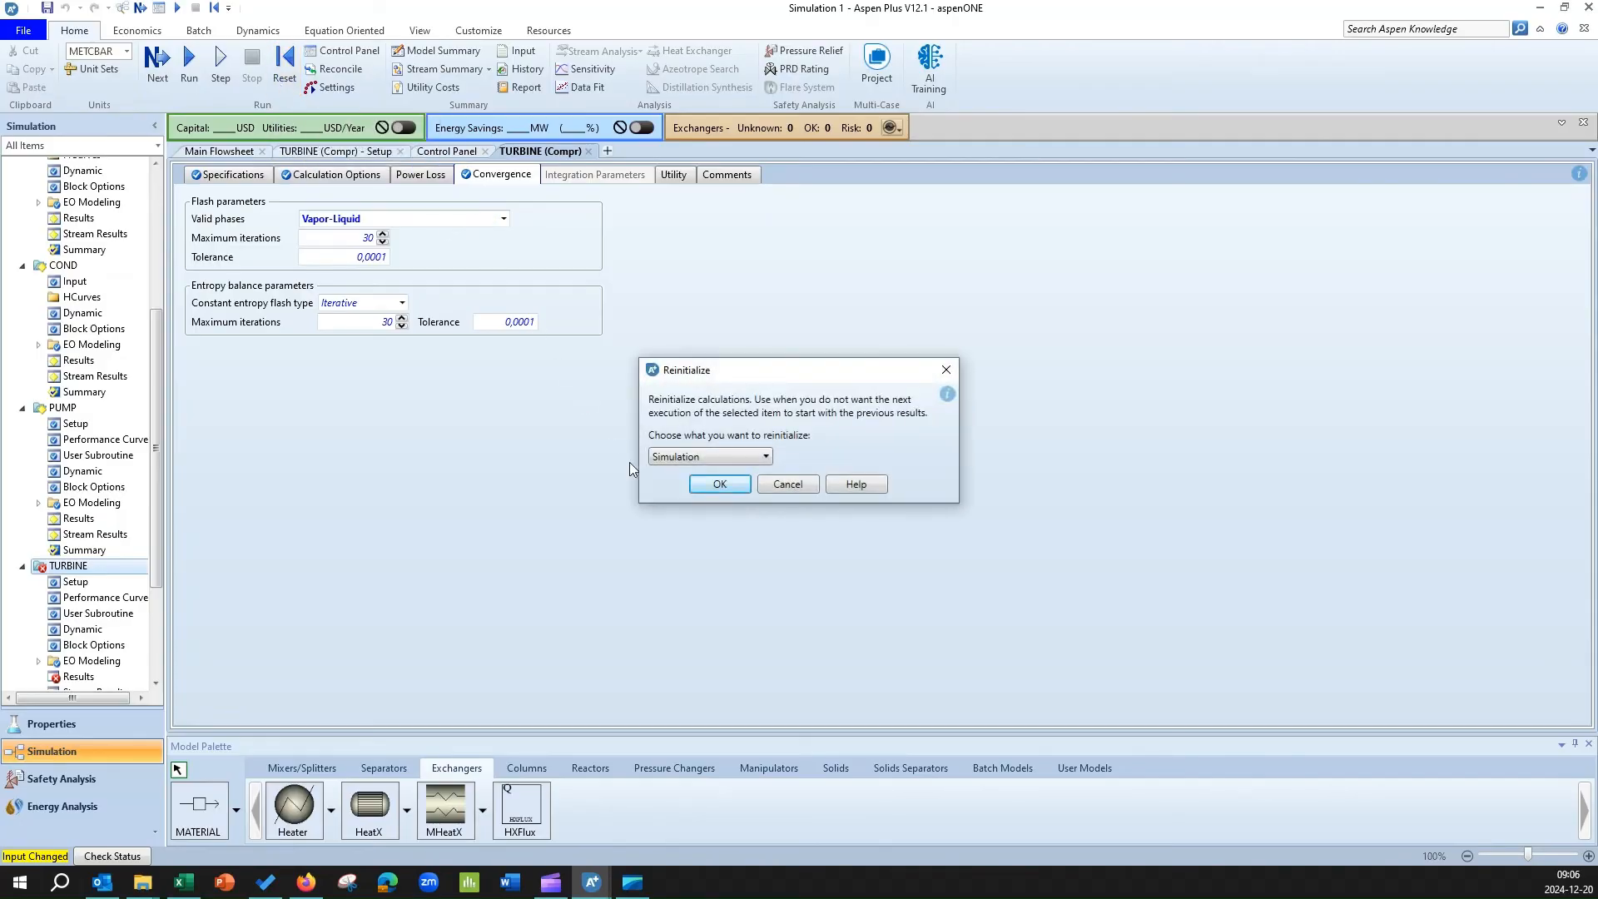
{"action": "left_click", "coordinate": [717, 485]}
{"action": "left_click", "coordinate": [905, 459]}
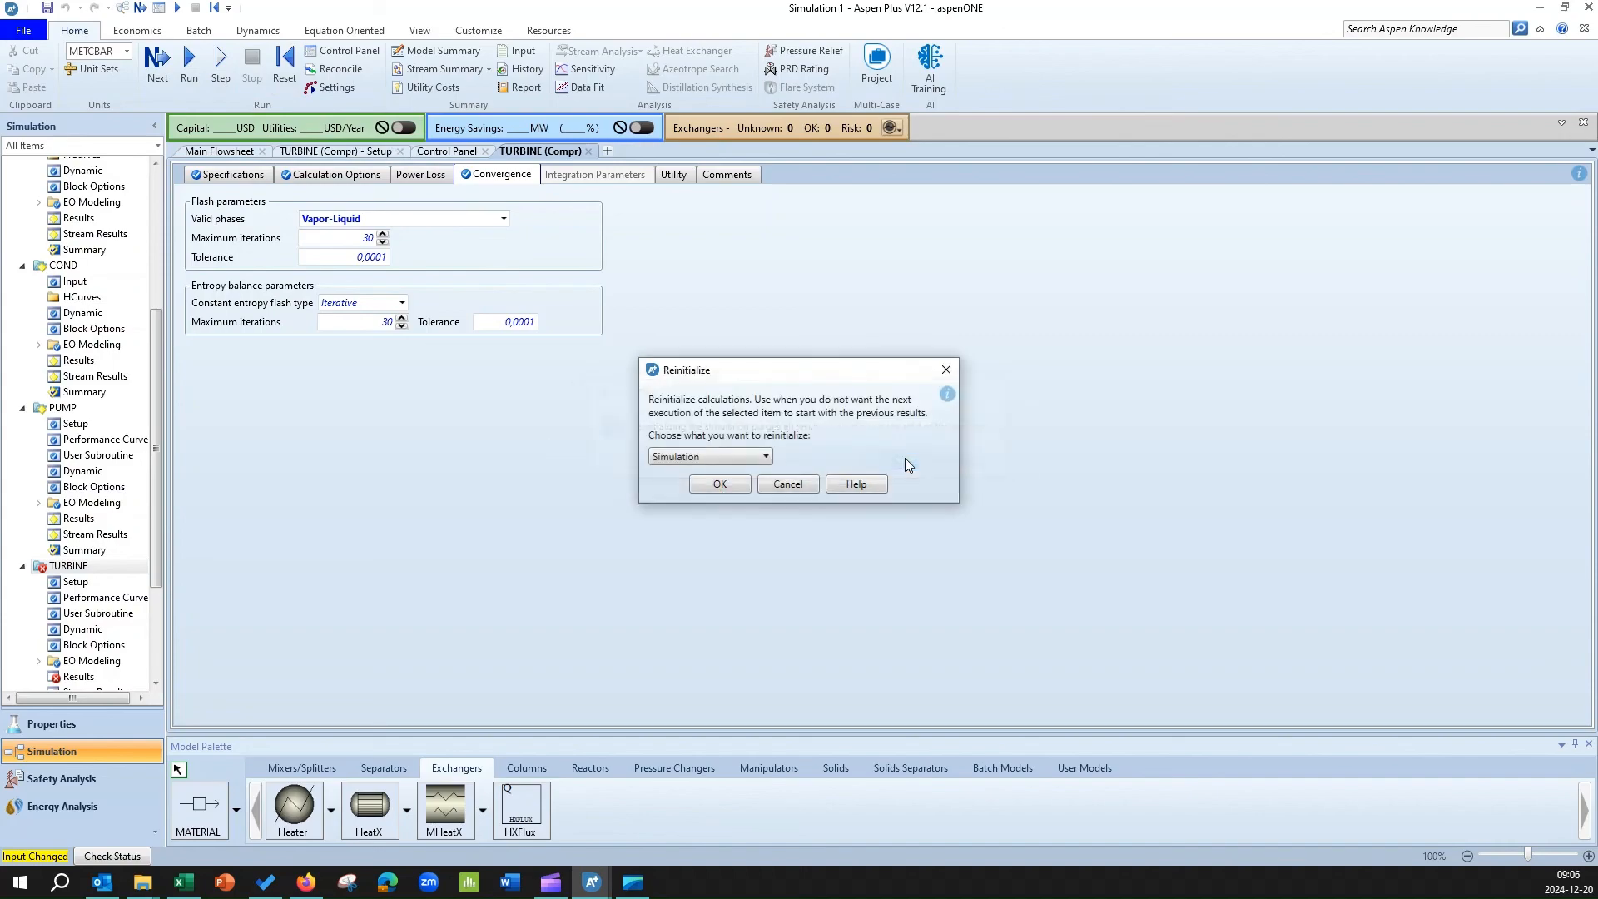
{"action": "left_click", "coordinate": [157, 63]}
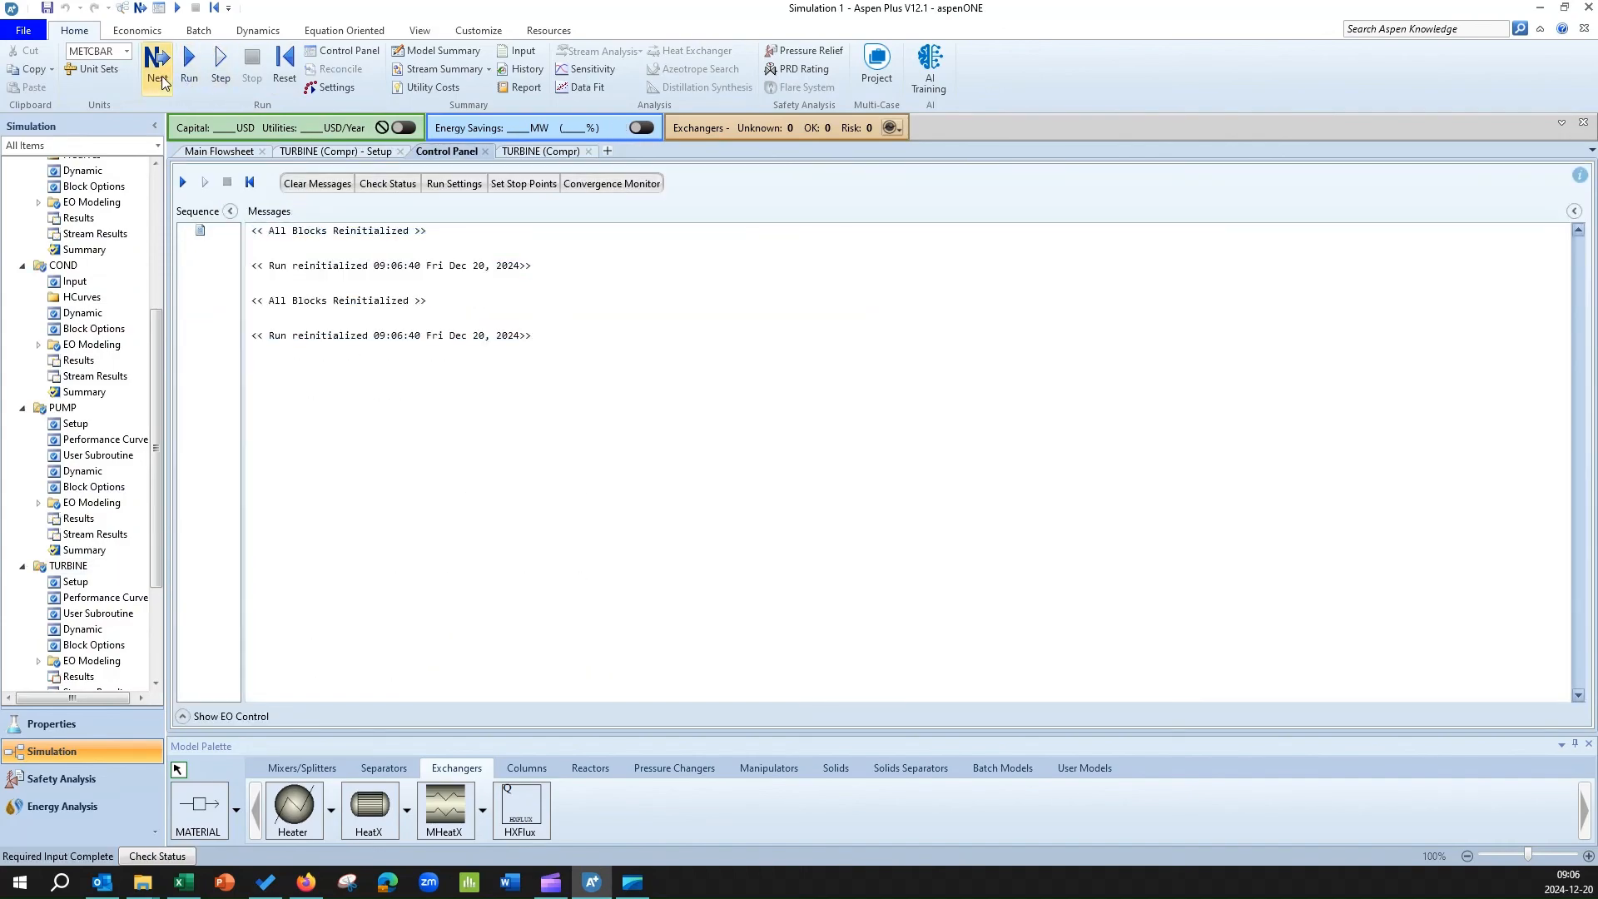
{"action": "left_click", "coordinate": [879, 476]}
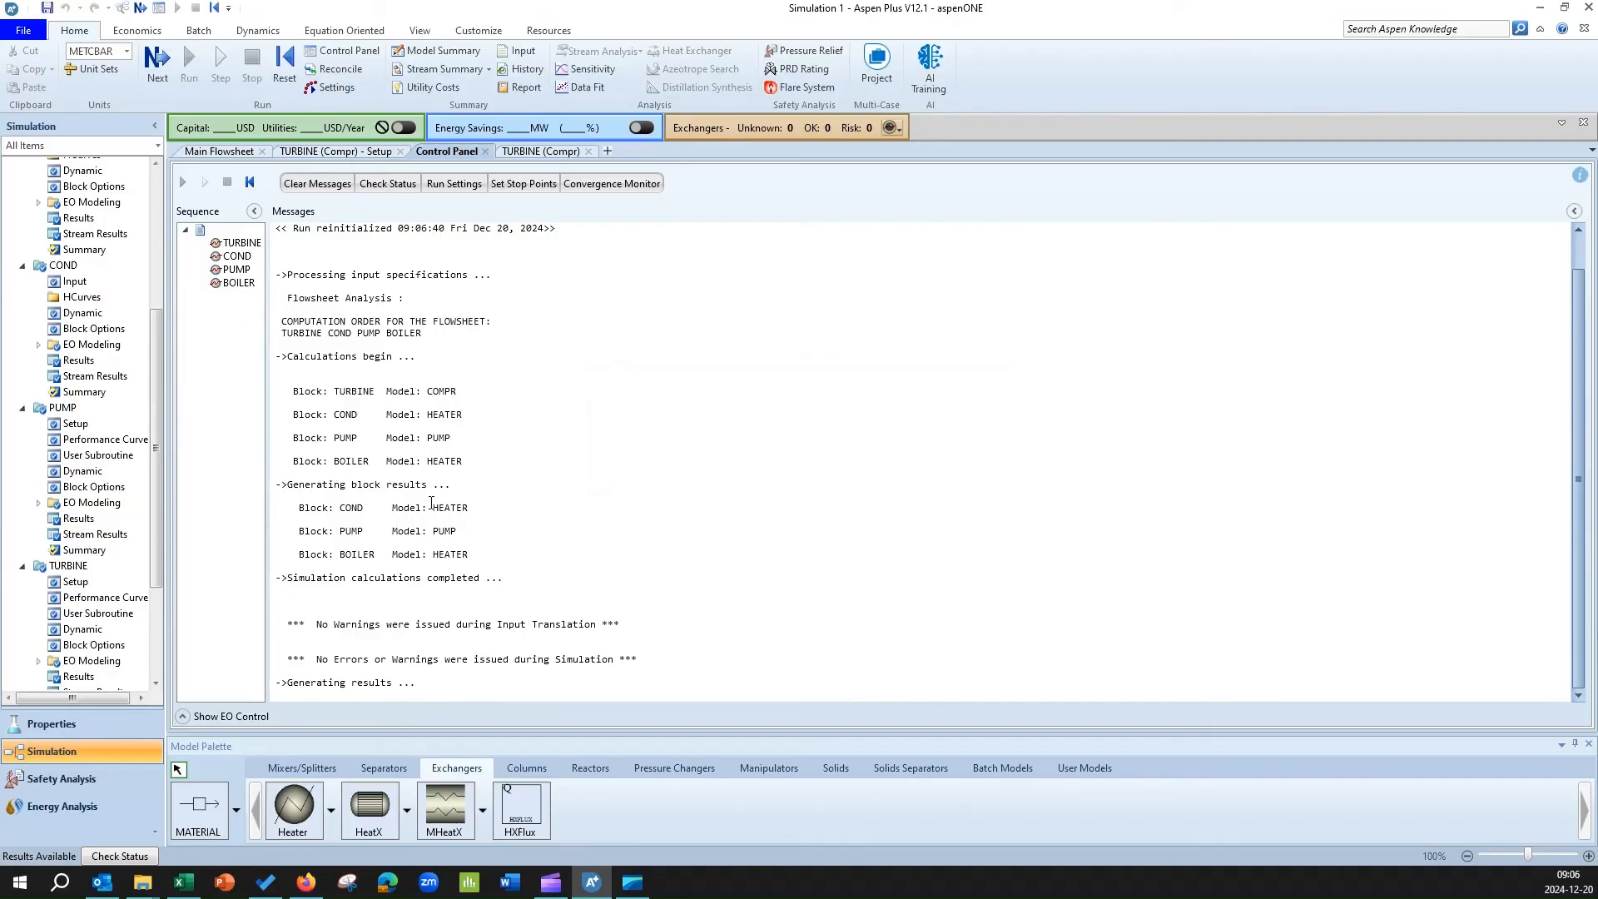
- Open the results of the TURB-IN stream from the flowsheet and examine its phase, enthalpy, entropy and flow values
{"action": "scroll", "coordinate": [474, 504], "scroll_direction": "up", "scroll_amount": 1}
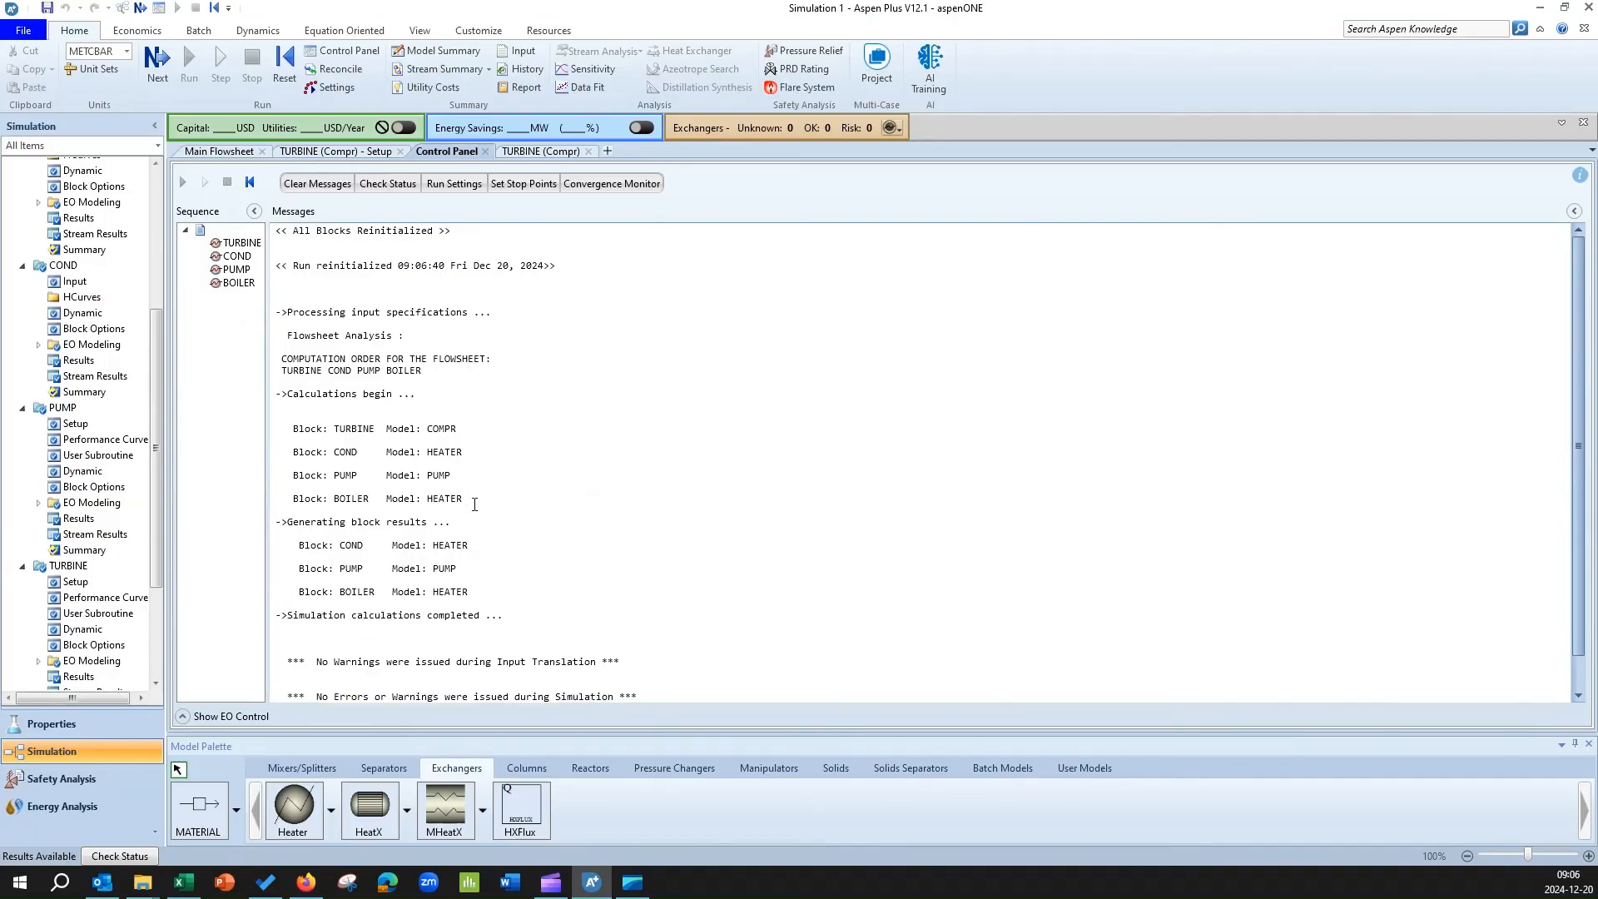
{"action": "left_click", "coordinate": [206, 155]}
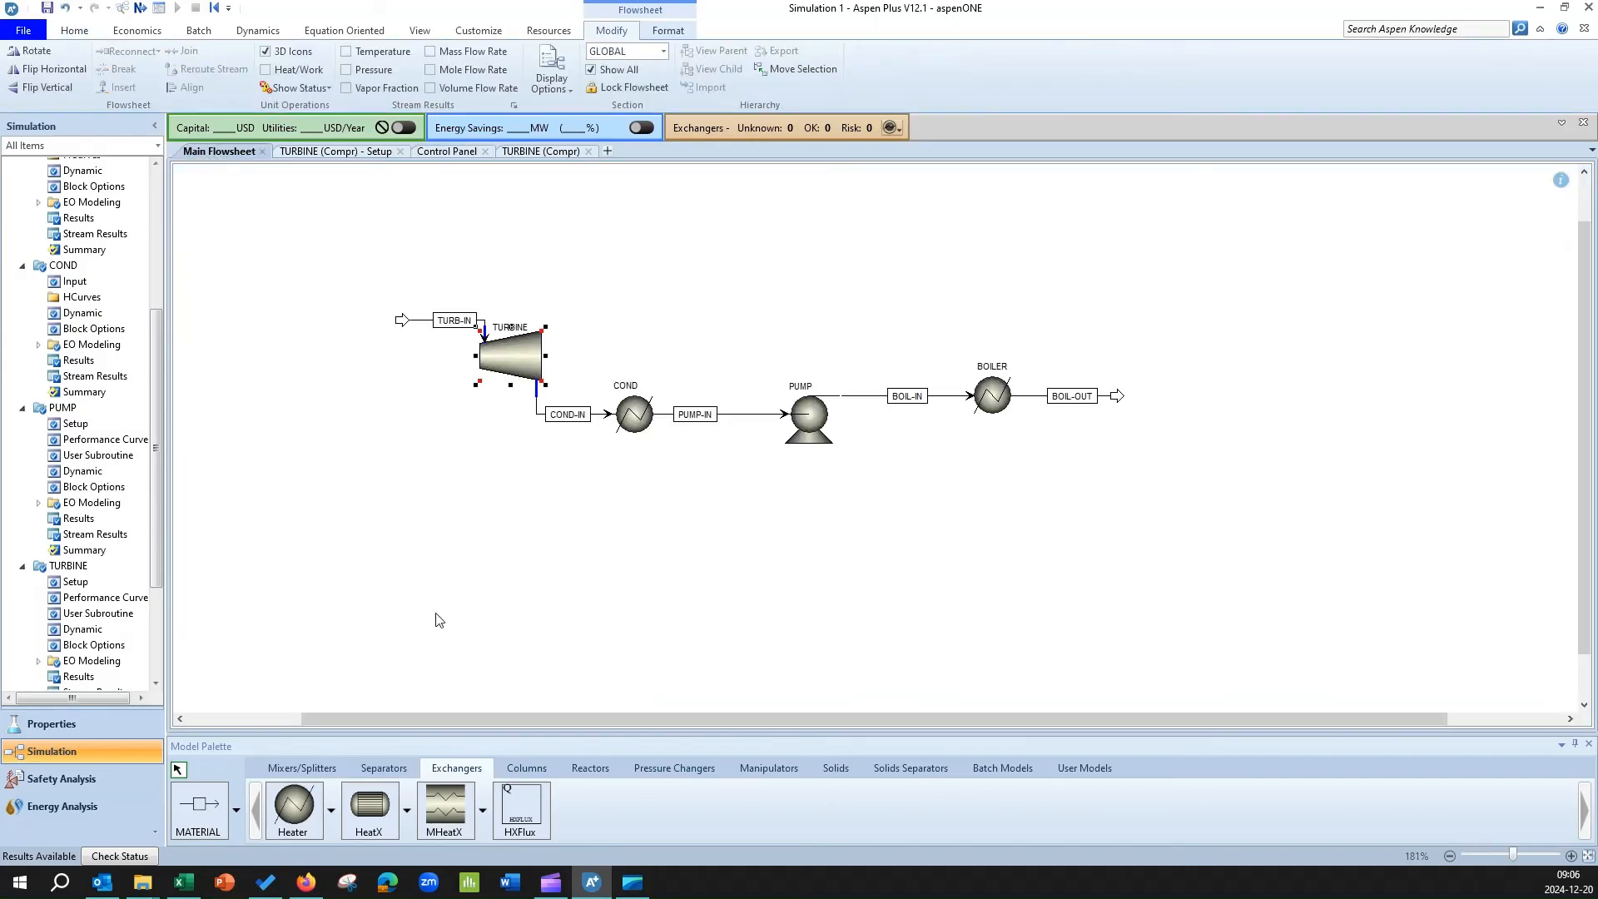
{"action": "left_click", "coordinate": [499, 555]}
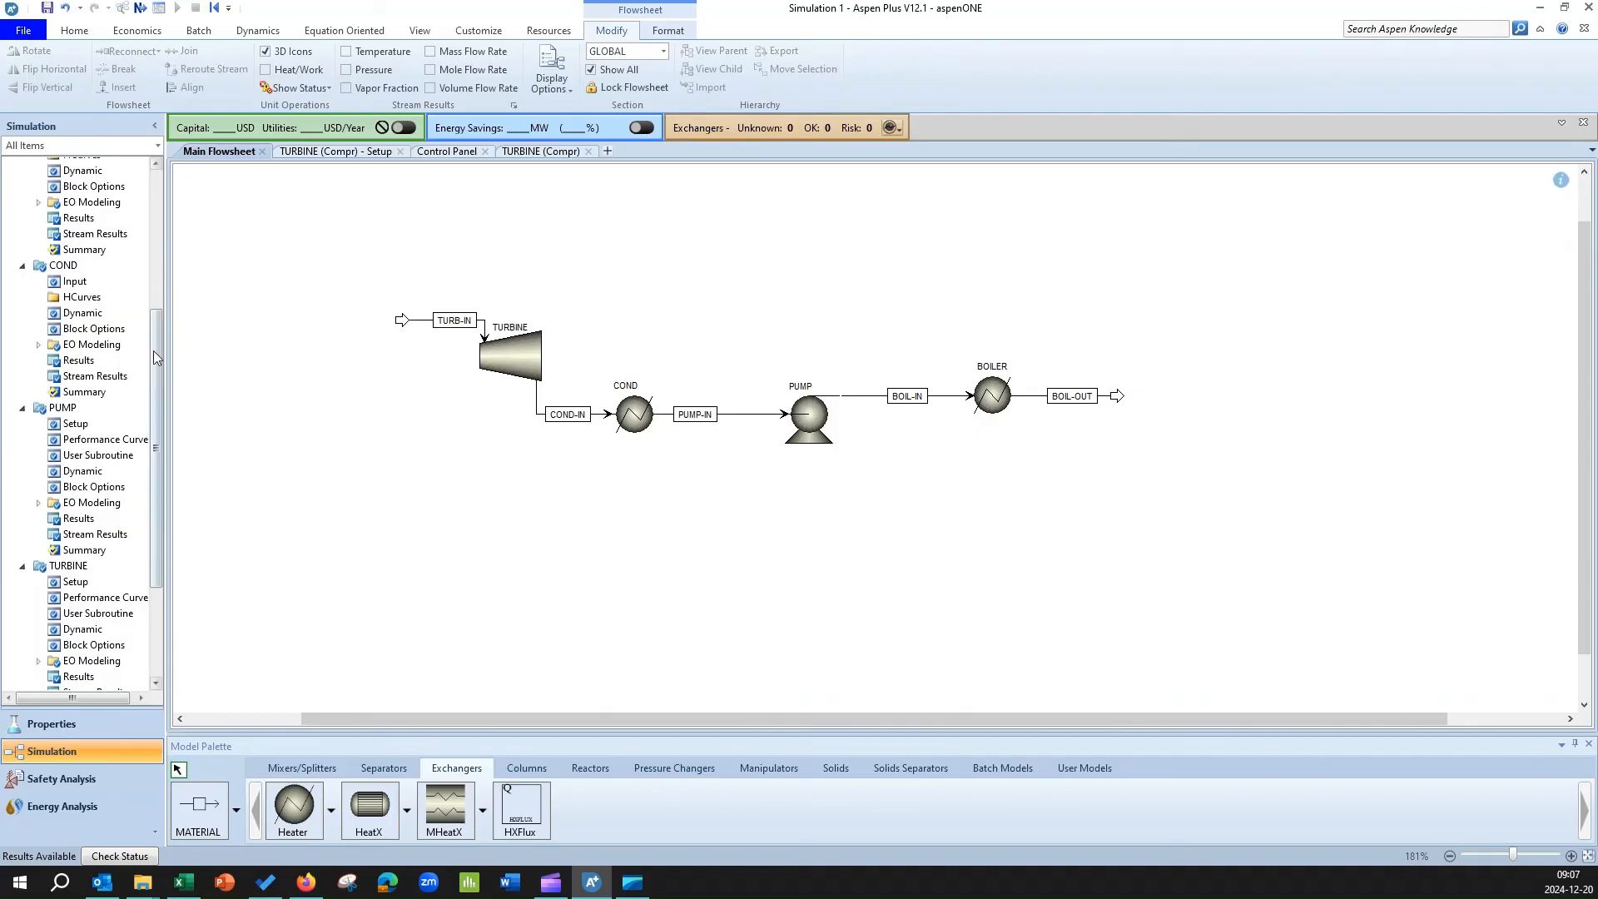
{"action": "left_click_drag", "start_coordinate": [153, 348], "coordinate": [158, 195]}
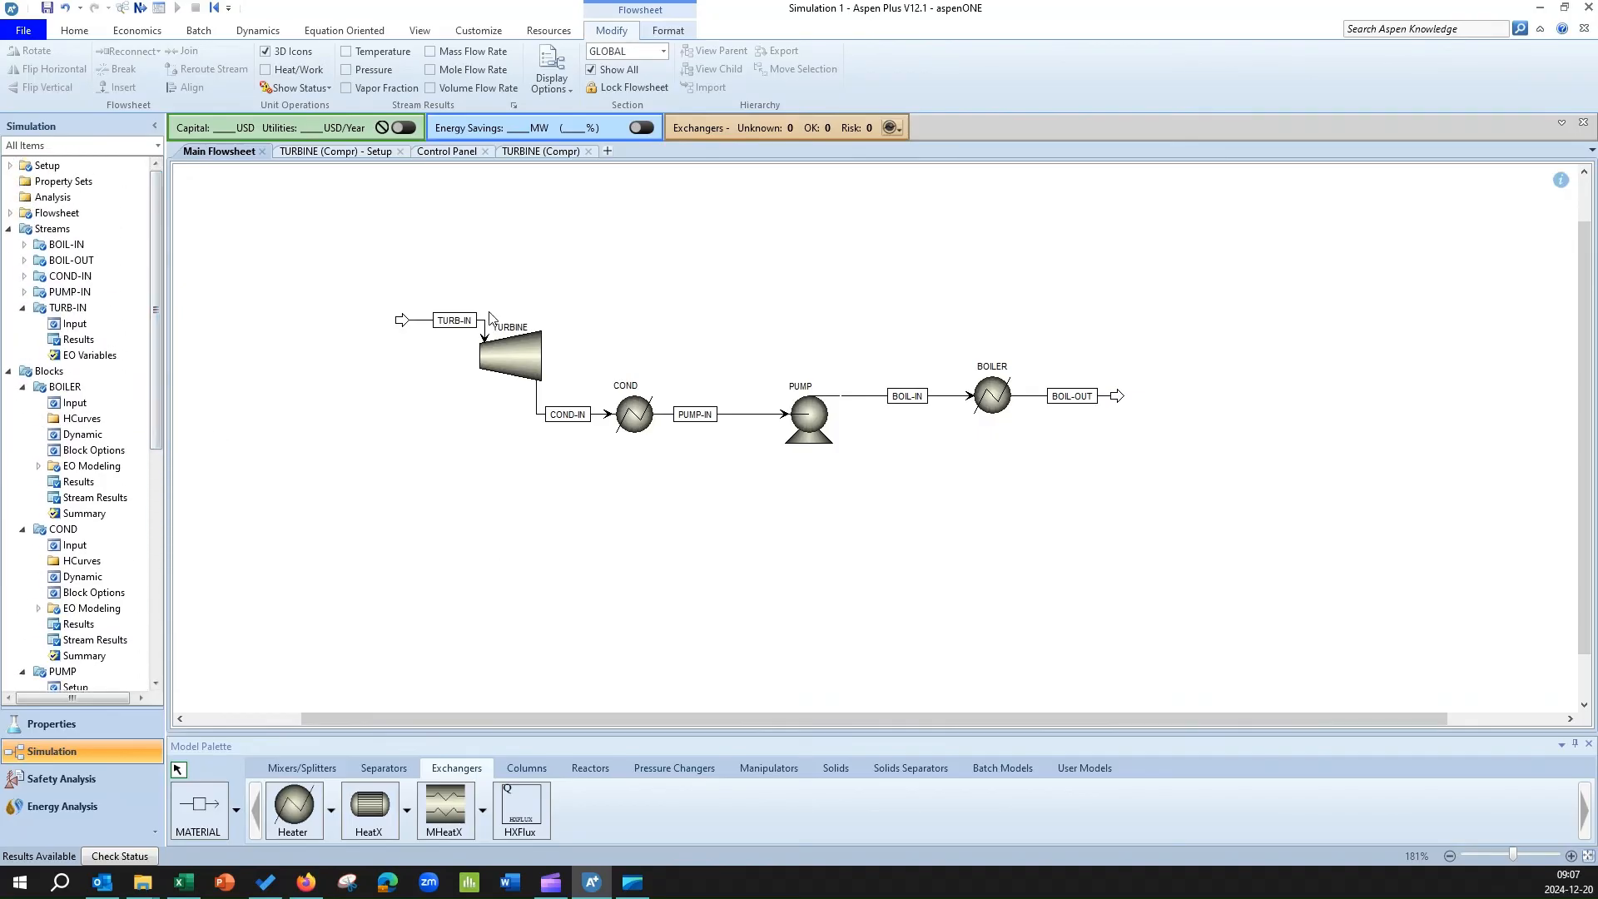
{"action": "right_click", "coordinate": [432, 327]}
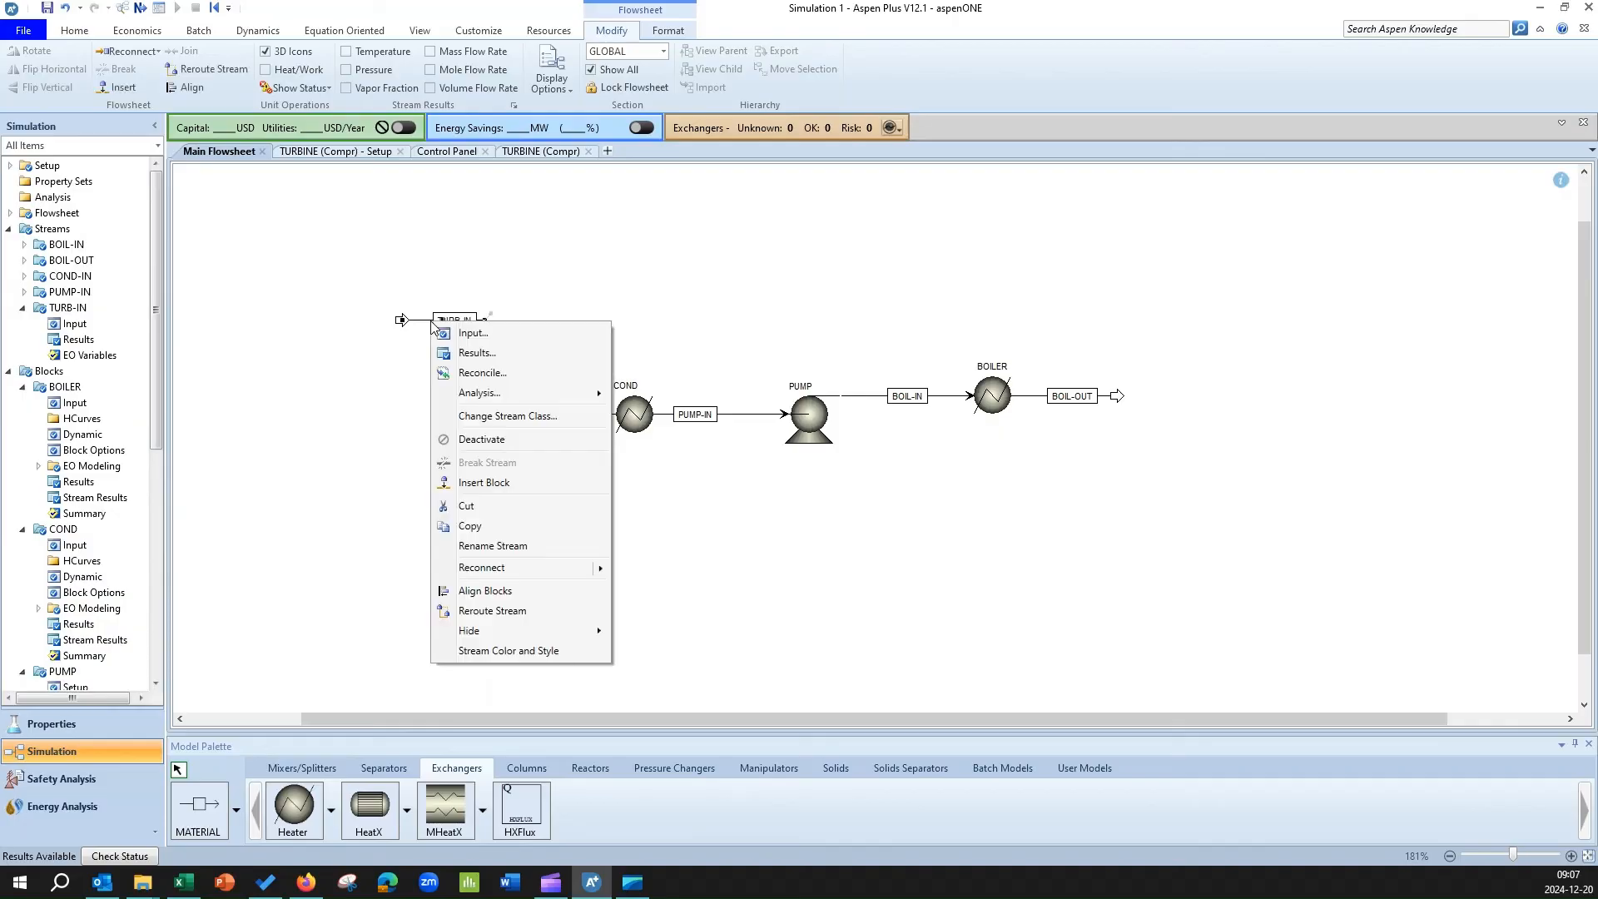
{"action": "left_click", "coordinate": [471, 354]}
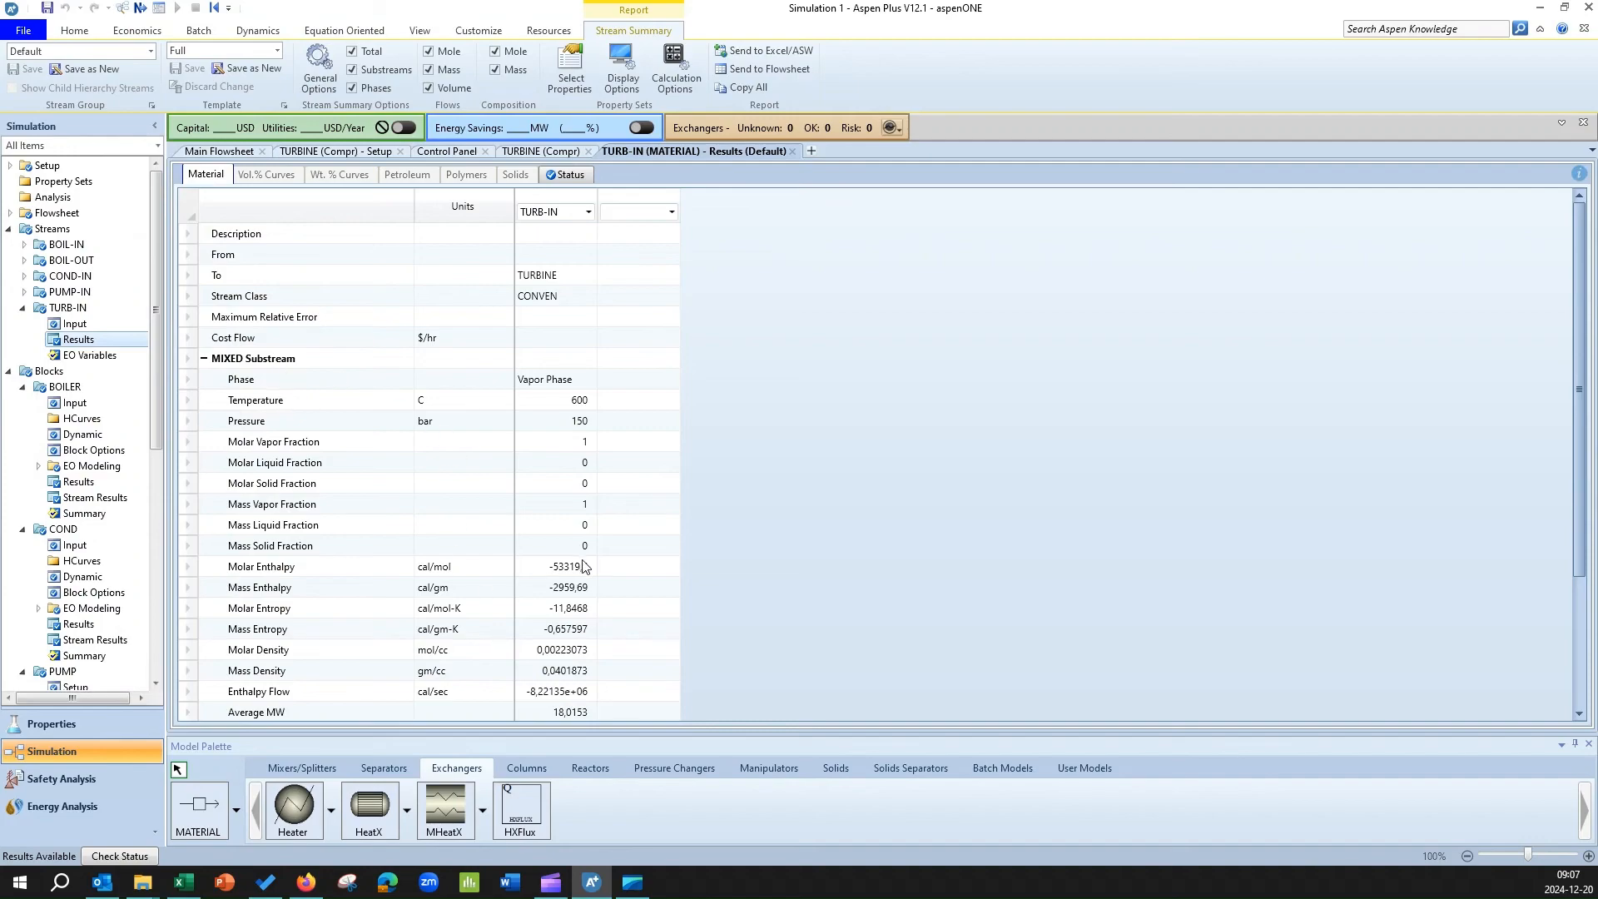
{"action": "scroll", "coordinate": [584, 566], "scroll_direction": "down", "scroll_amount": 2}
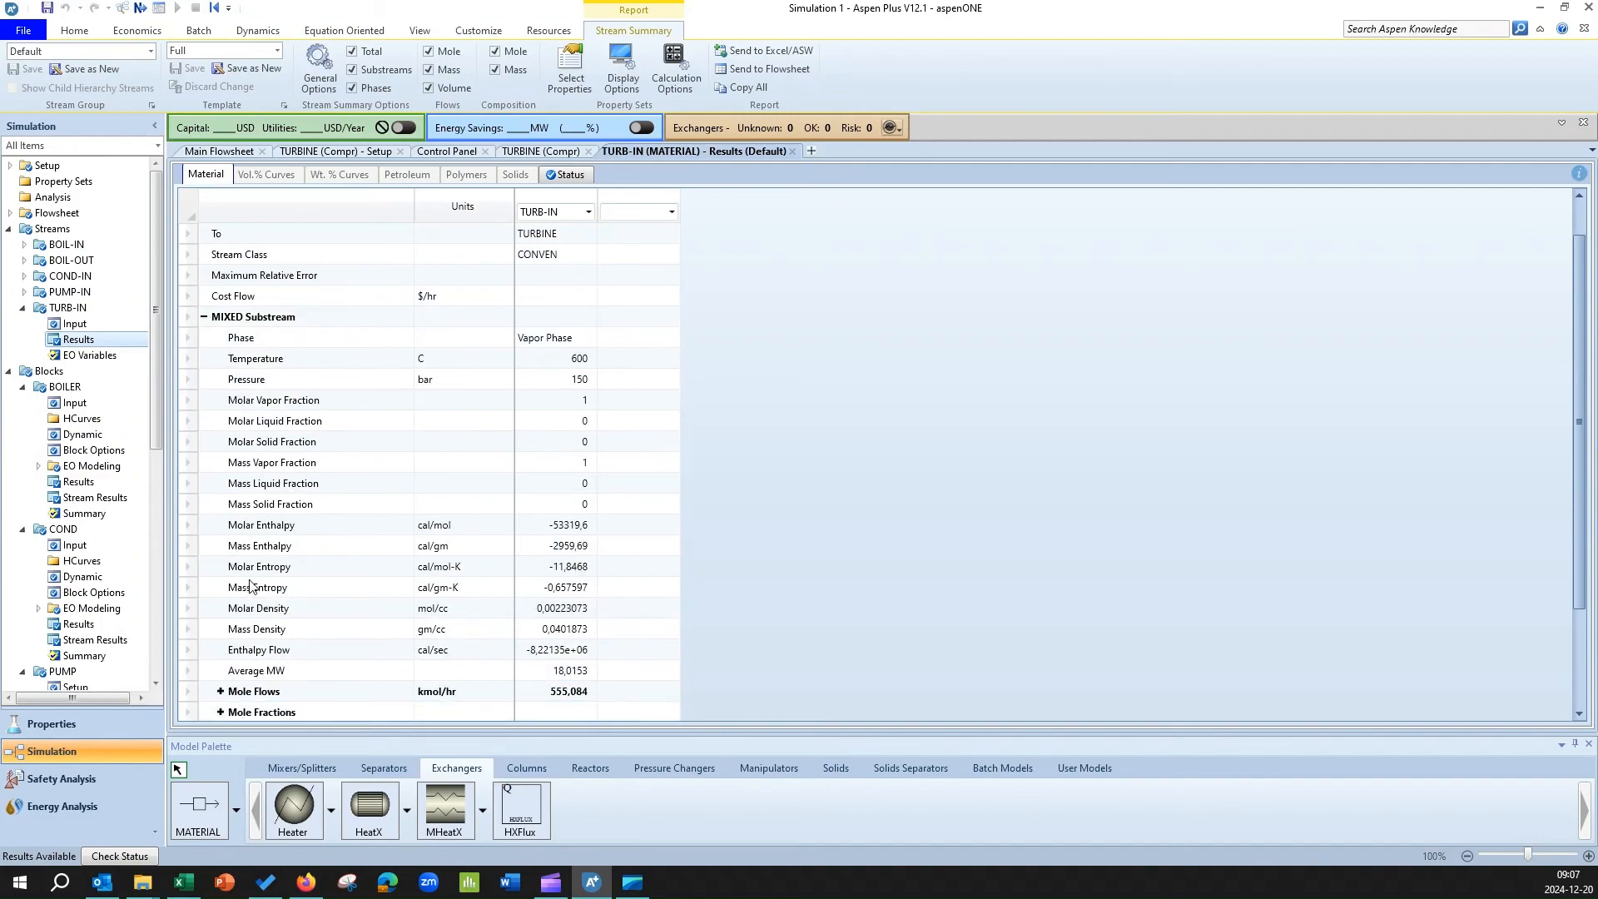
{"action": "scroll", "coordinate": [294, 654], "scroll_direction": "down", "scroll_amount": 5}
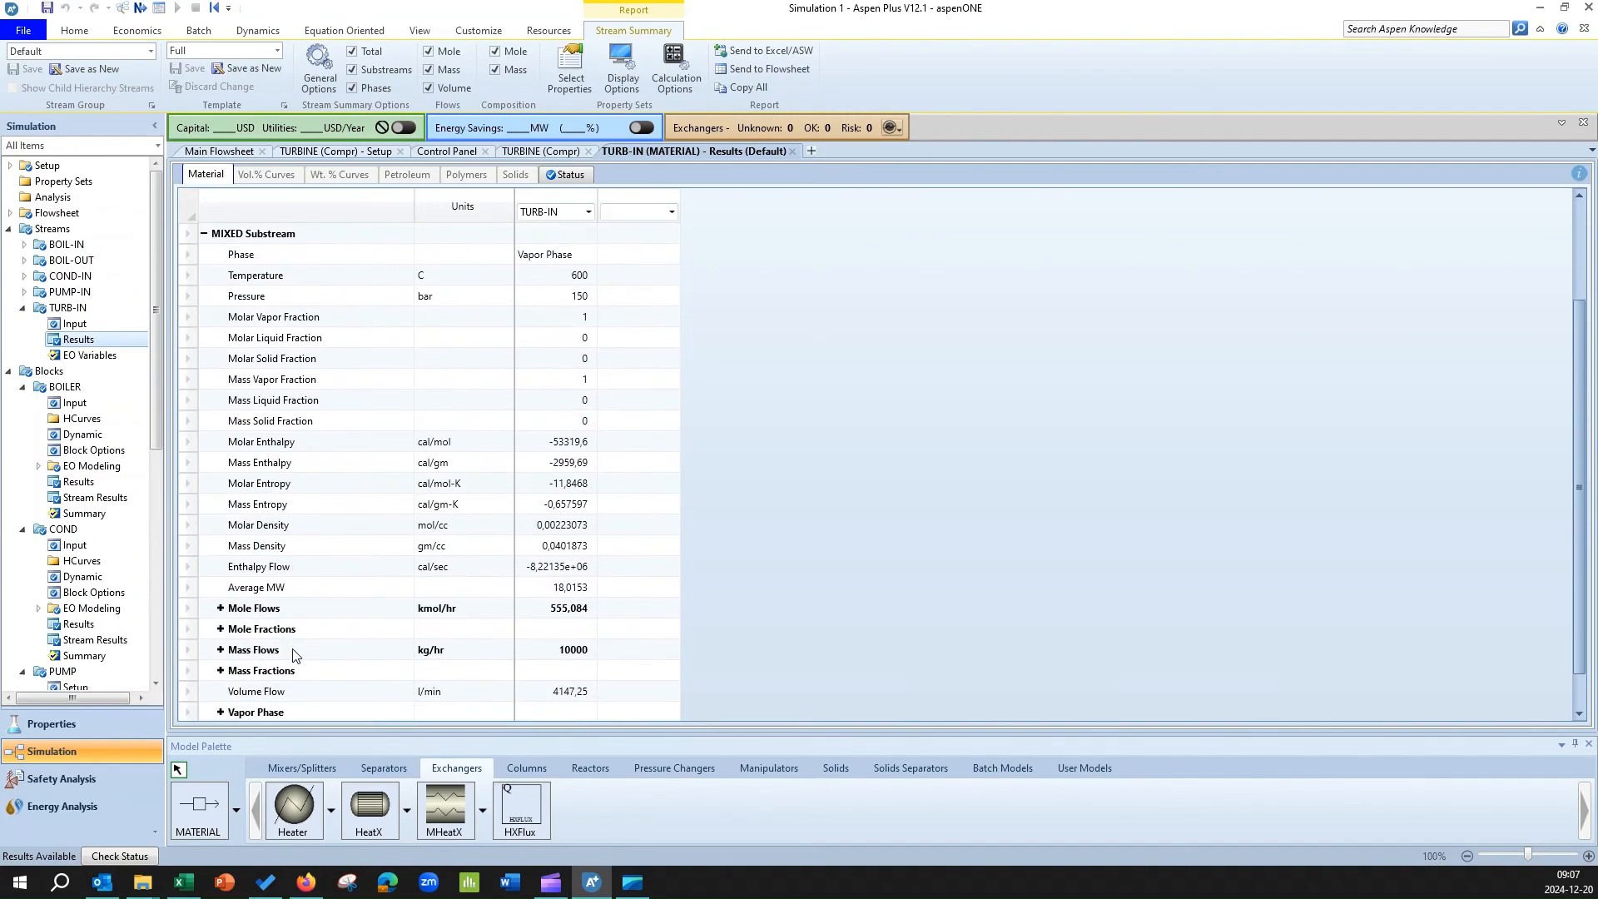
- Open the TURBINE block's results from the flowsheet and examine its net work, efficiency and outlet conditions
{"action": "left_click", "coordinate": [212, 151]}
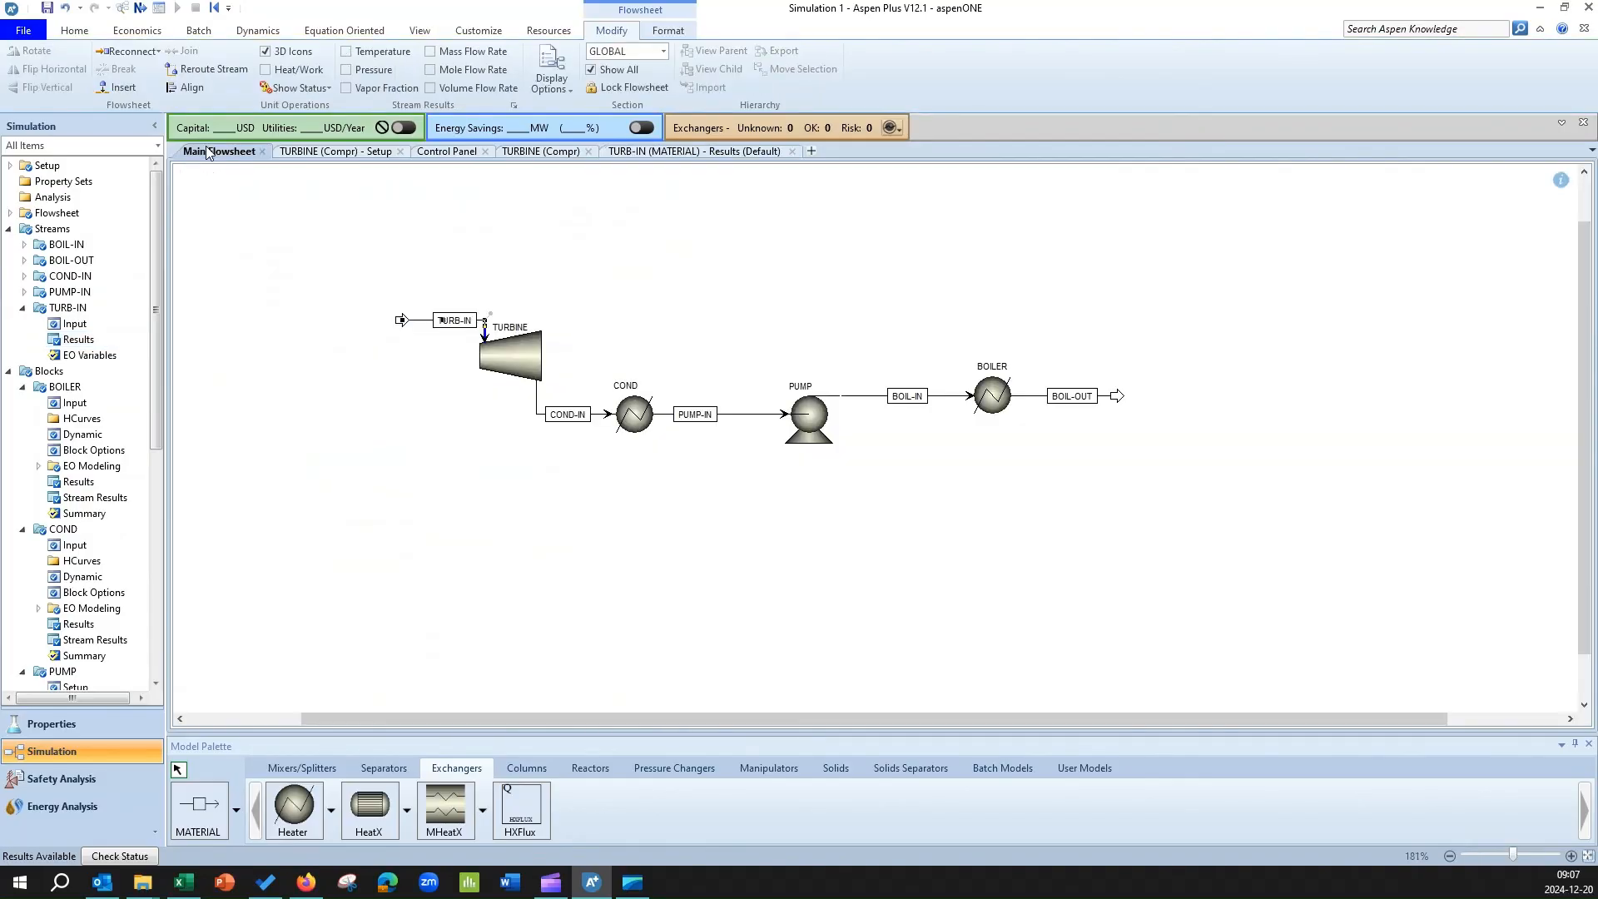
{"action": "left_click", "coordinate": [531, 361]}
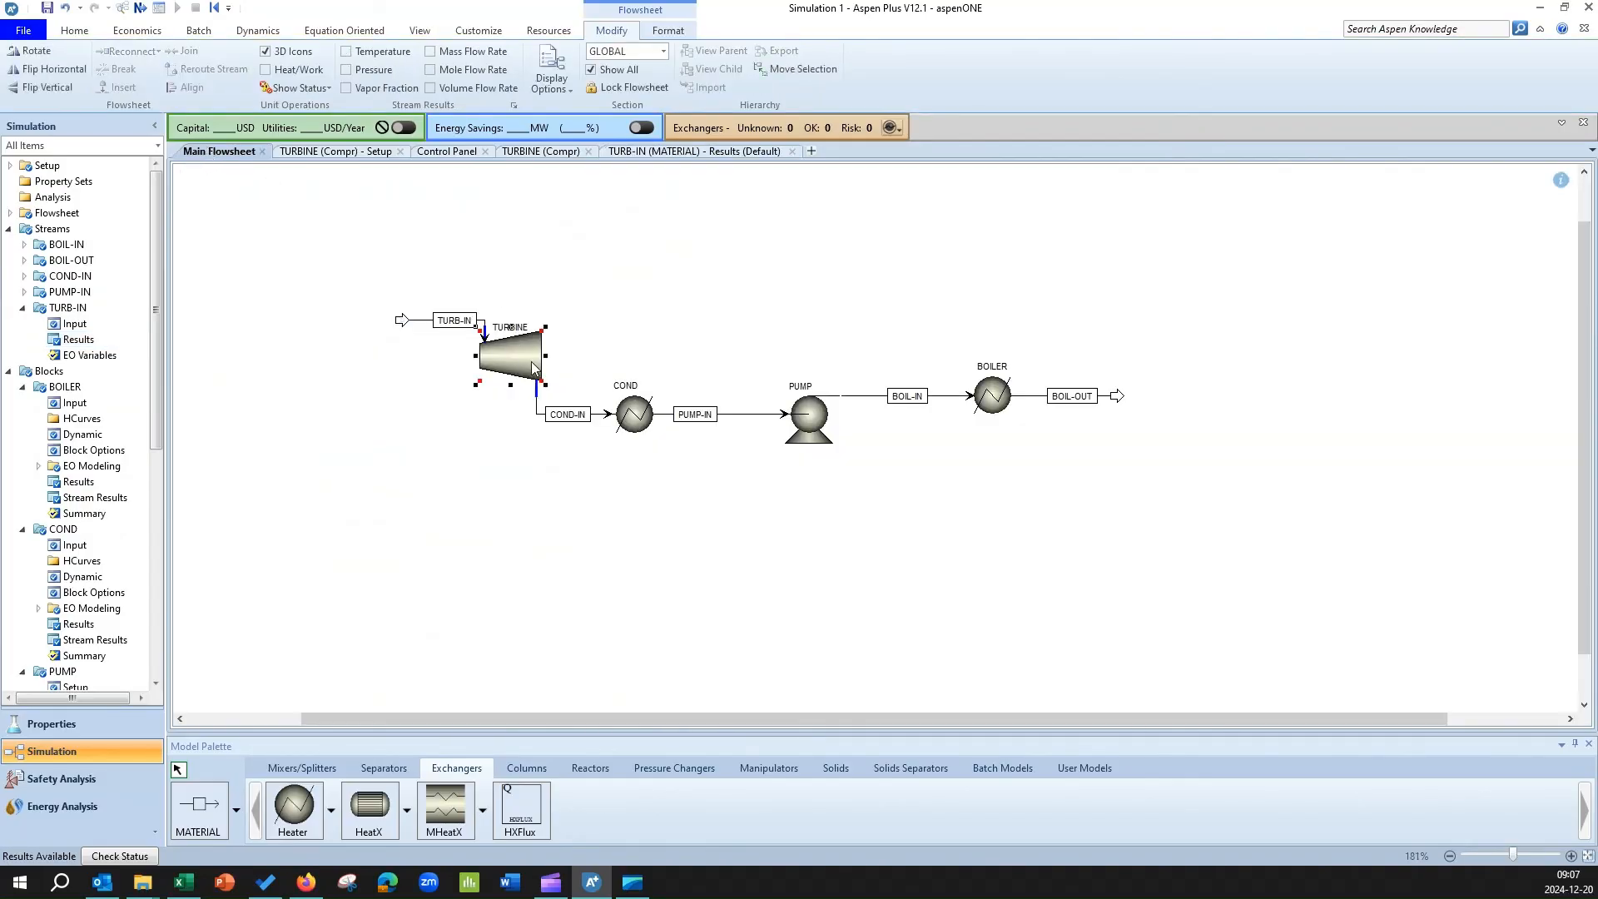
{"action": "right_click", "coordinate": [531, 361]}
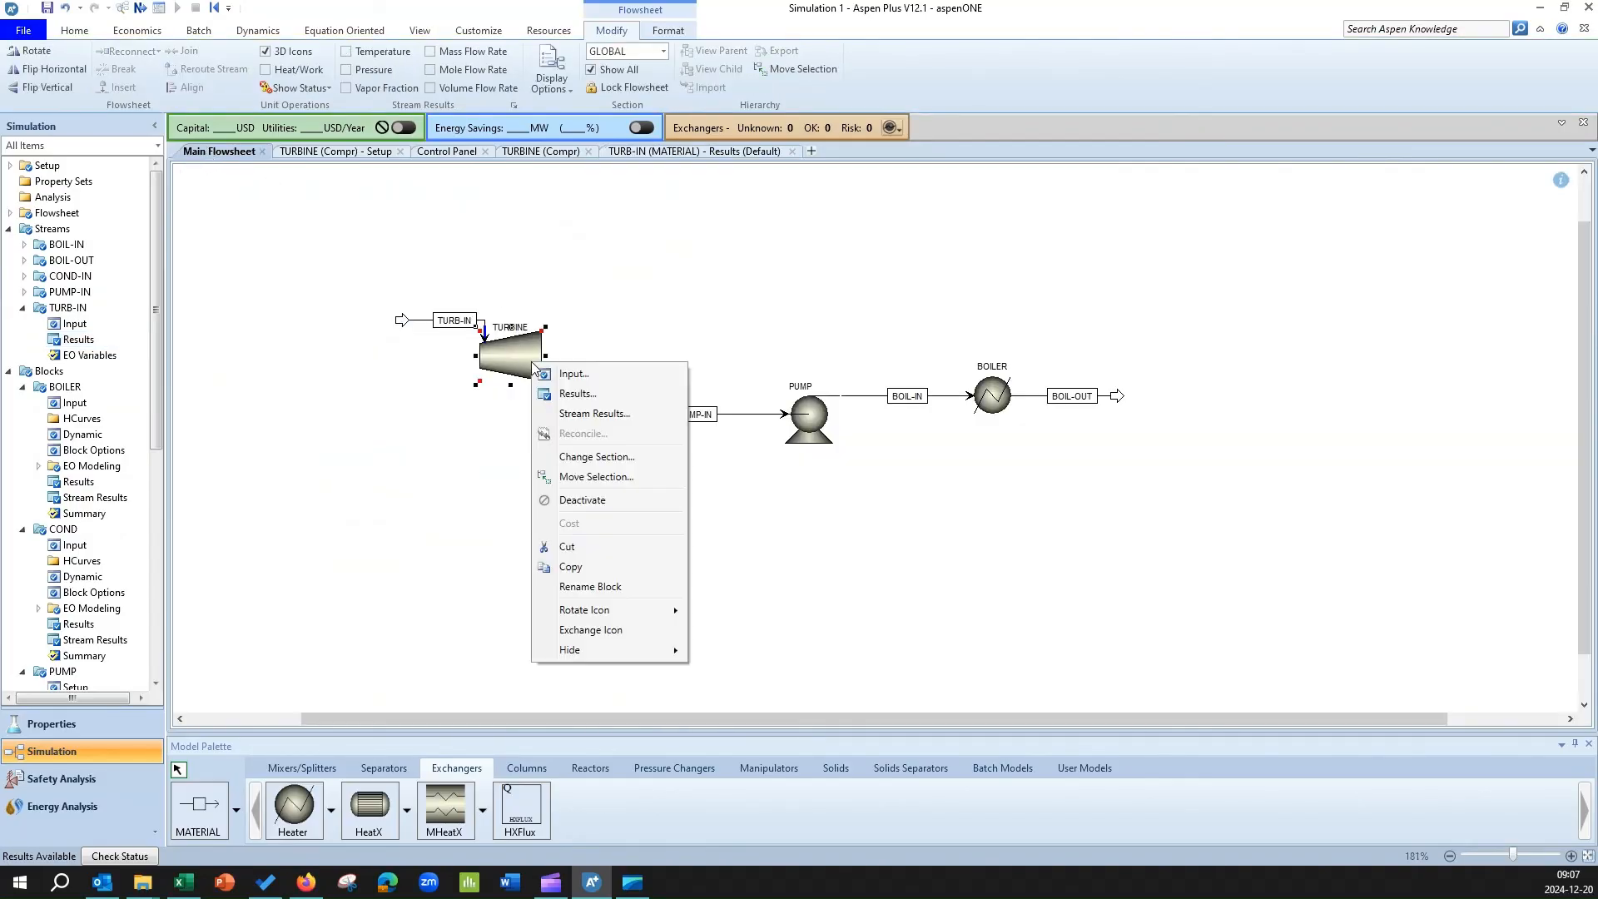
{"action": "left_click", "coordinate": [576, 396]}
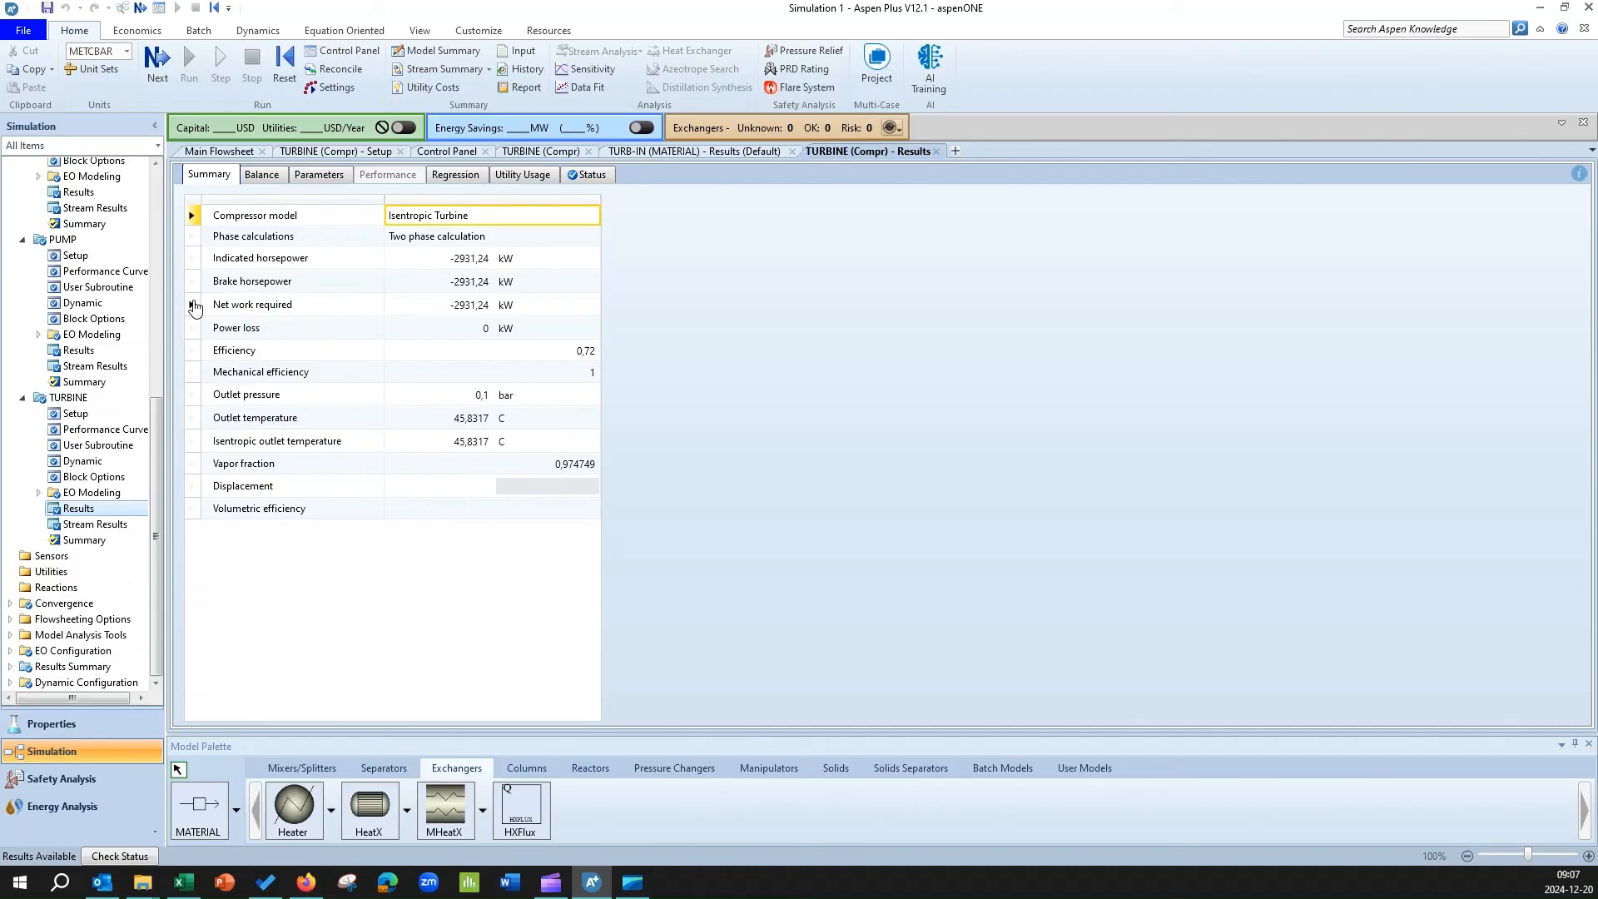
- Open the PUMP block's results and examine its power, efficiency and outlet conditions
{"action": "left_click", "coordinate": [220, 152]}
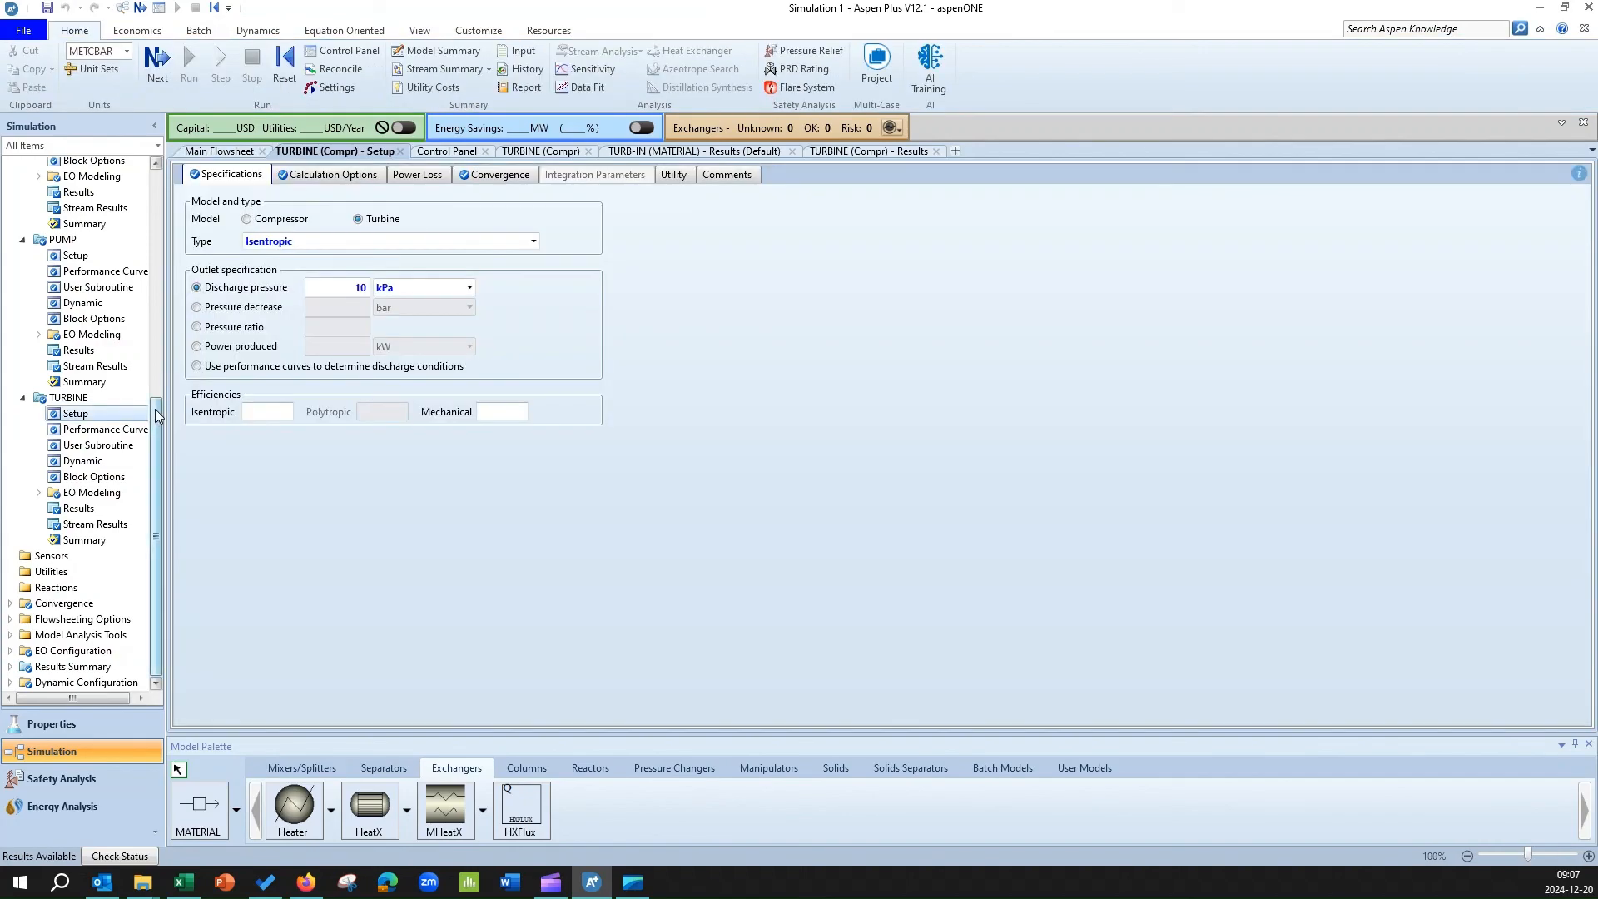
{"action": "left_click_drag", "start_coordinate": [154, 415], "coordinate": [130, 210]}
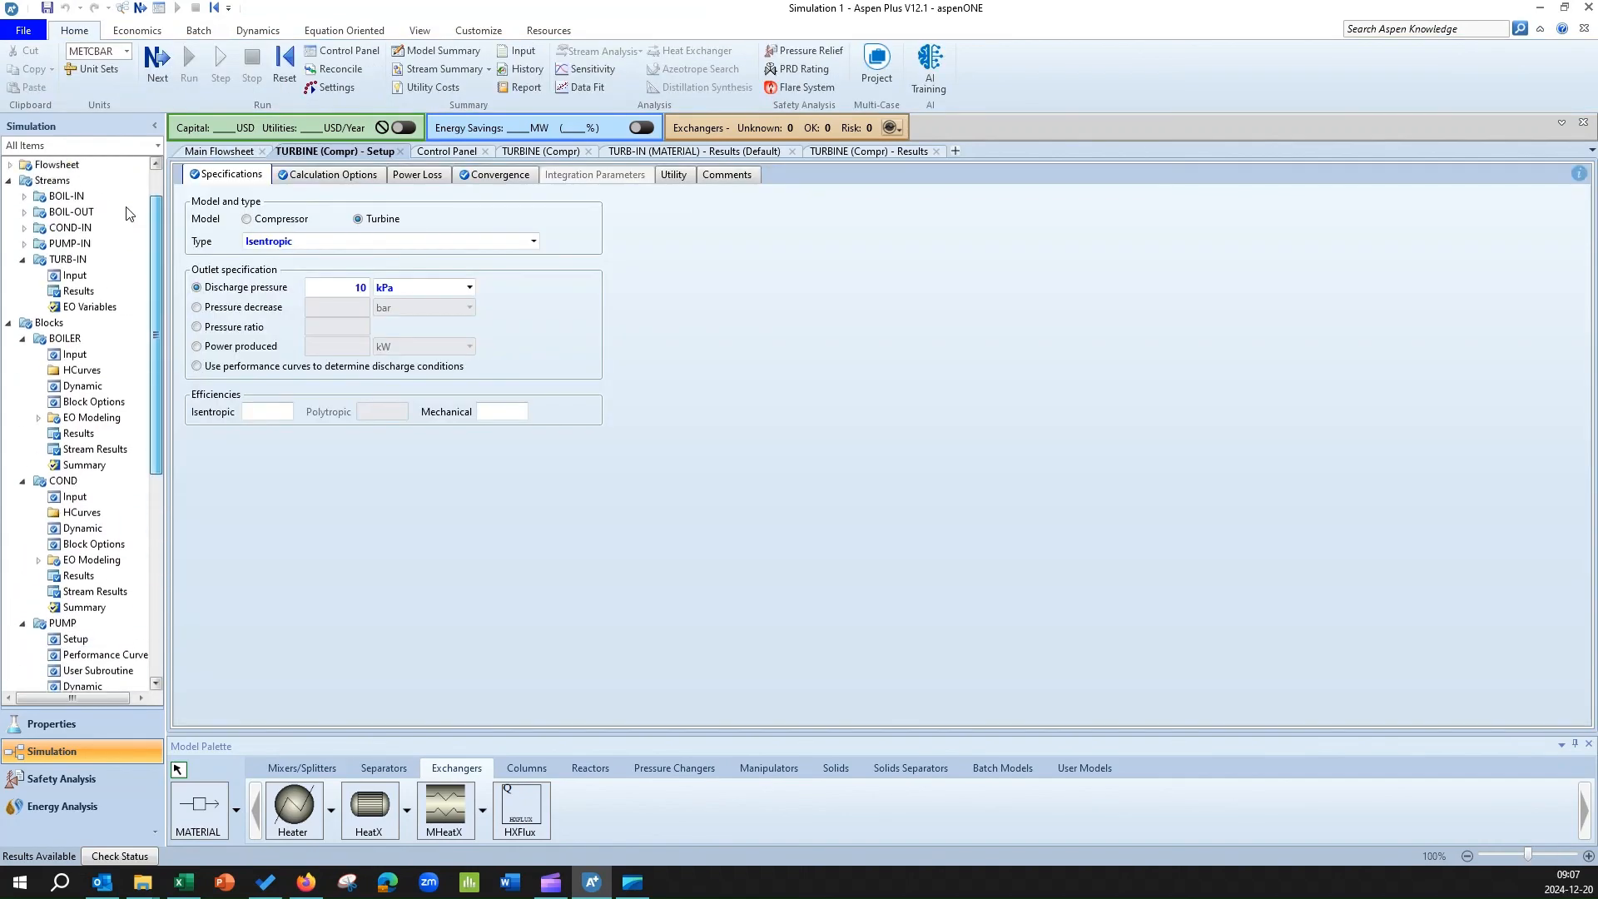
{"action": "left_click", "coordinate": [8, 326]}
{"action": "left_click", "coordinate": [9, 230]}
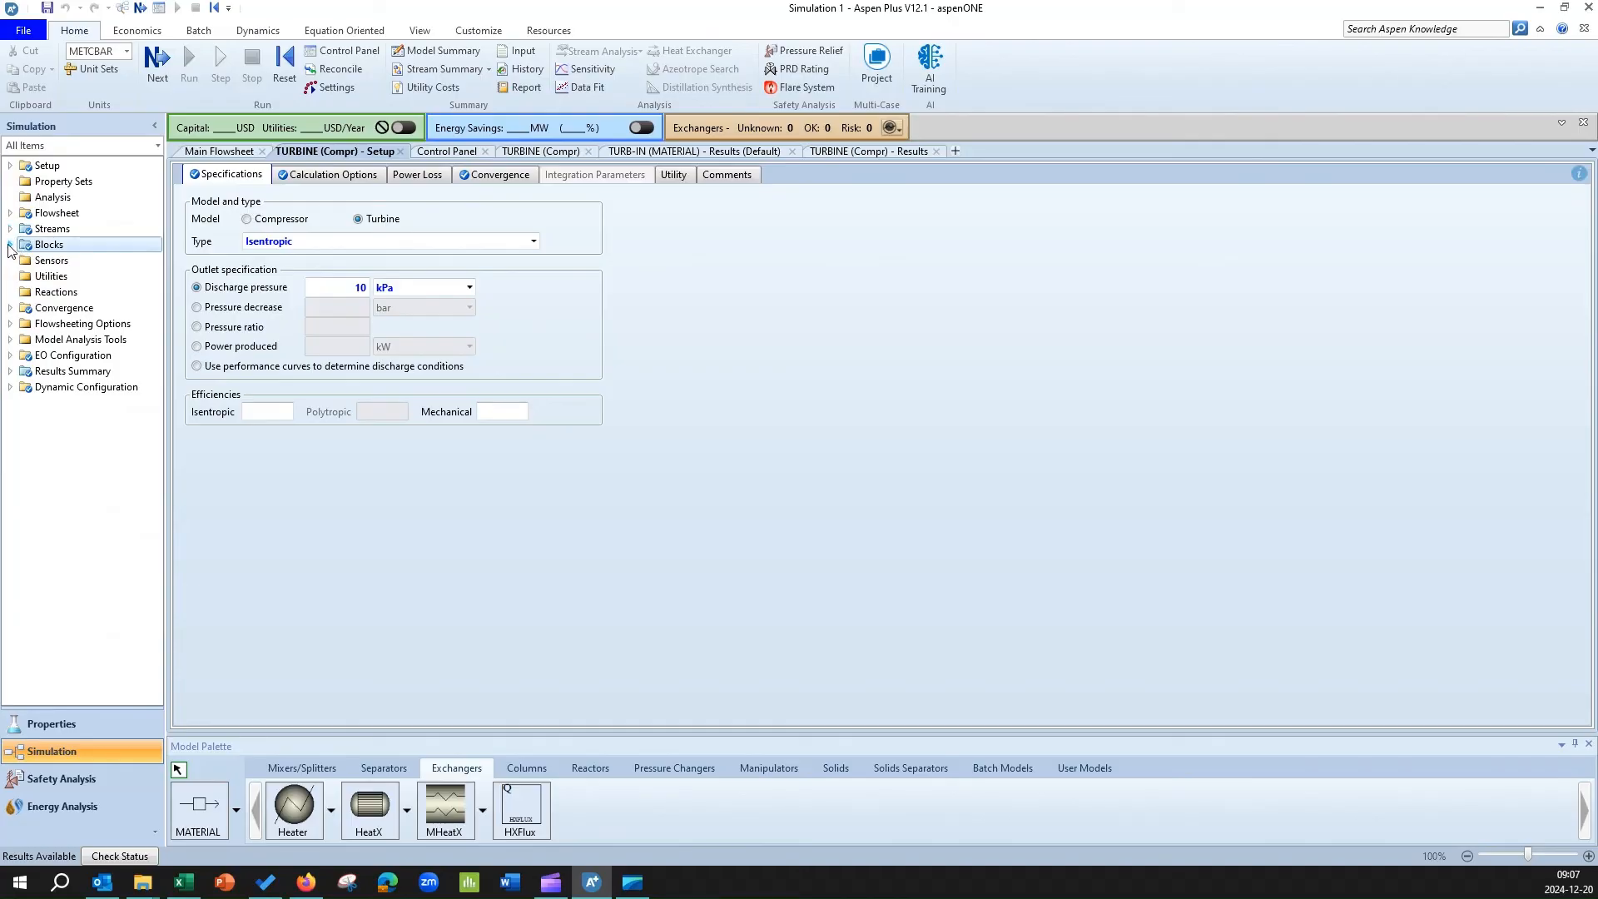
{"action": "left_click", "coordinate": [10, 245]}
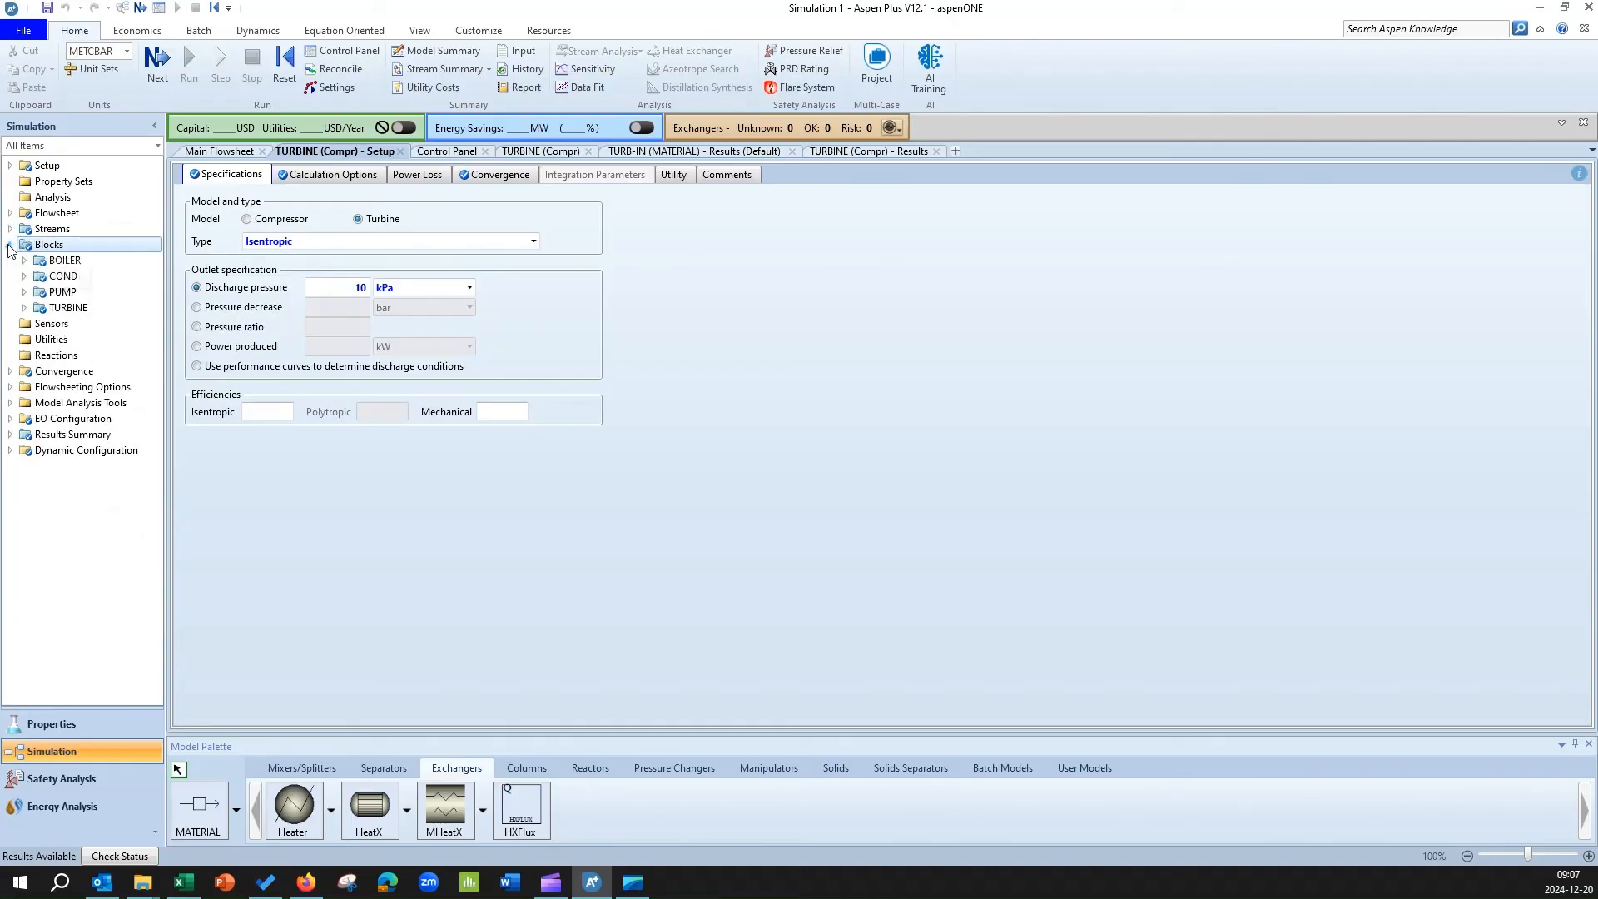
{"action": "left_click", "coordinate": [24, 292]}
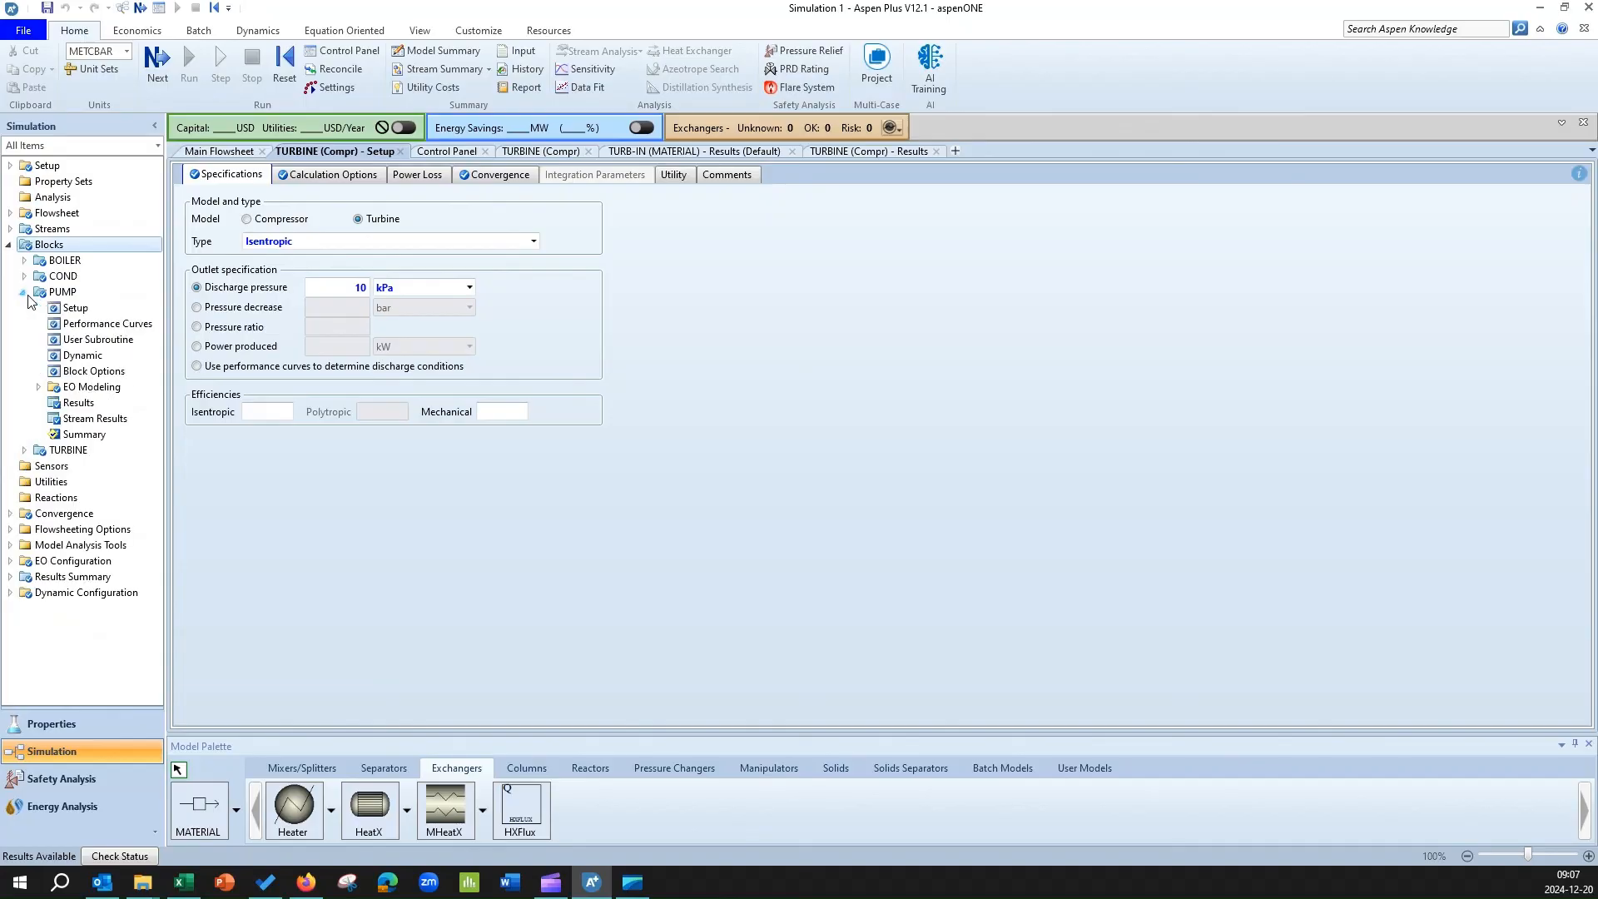
{"action": "left_click", "coordinate": [121, 401]}
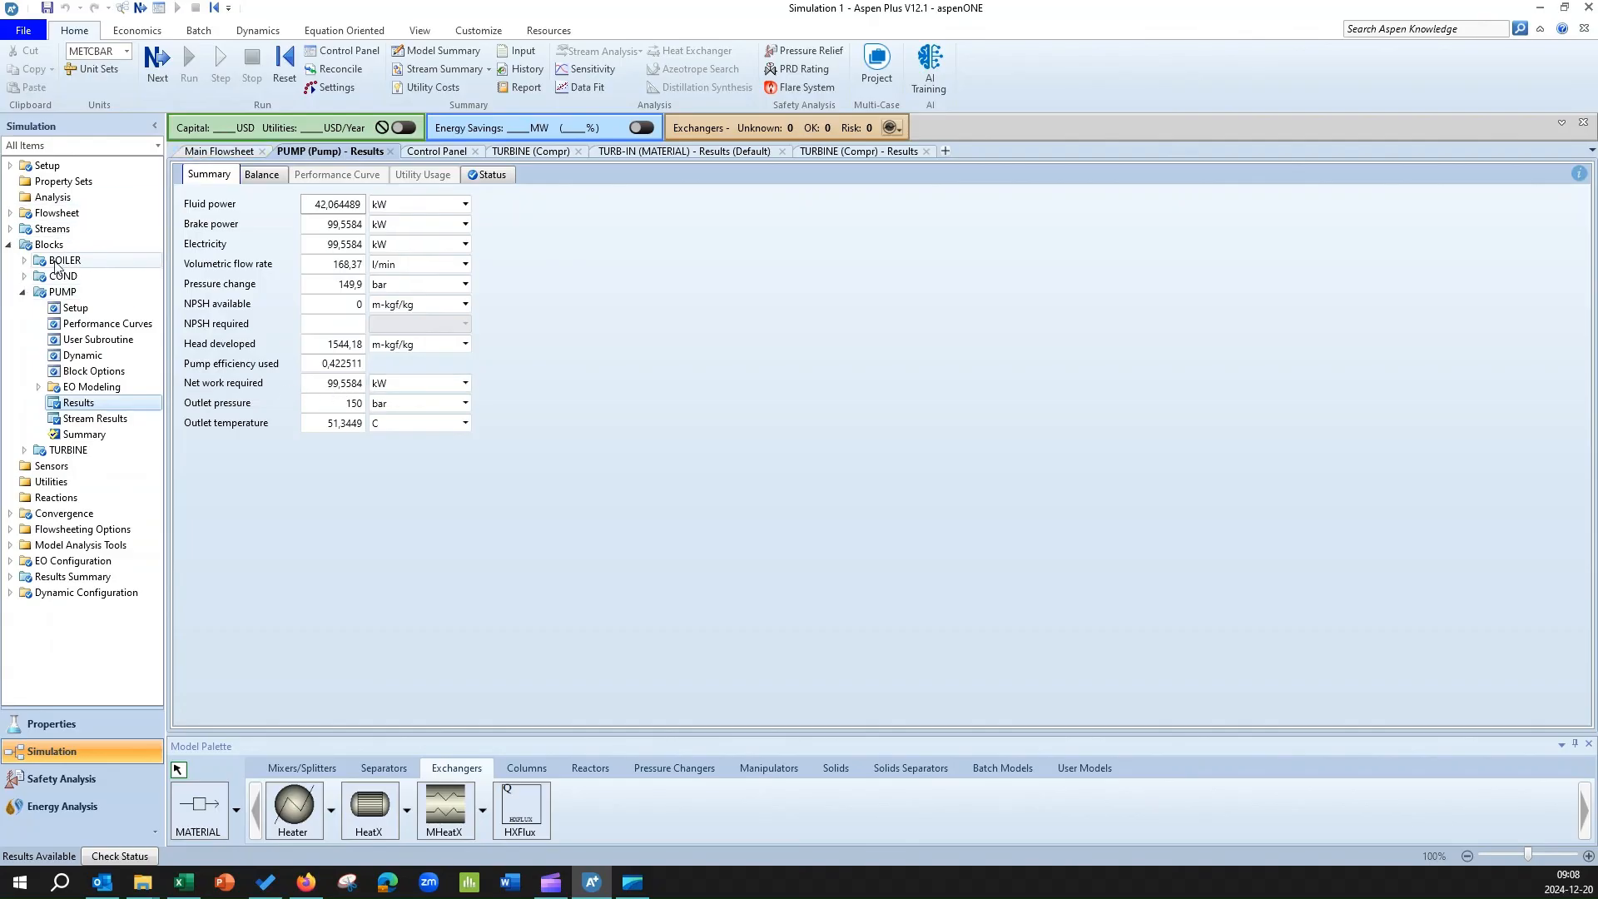
- Collapse the blocks in the navigation tree and expand the BOIL-IN stream's entries
{"action": "left_click", "coordinate": [9, 244]}
{"action": "left_click", "coordinate": [9, 229]}
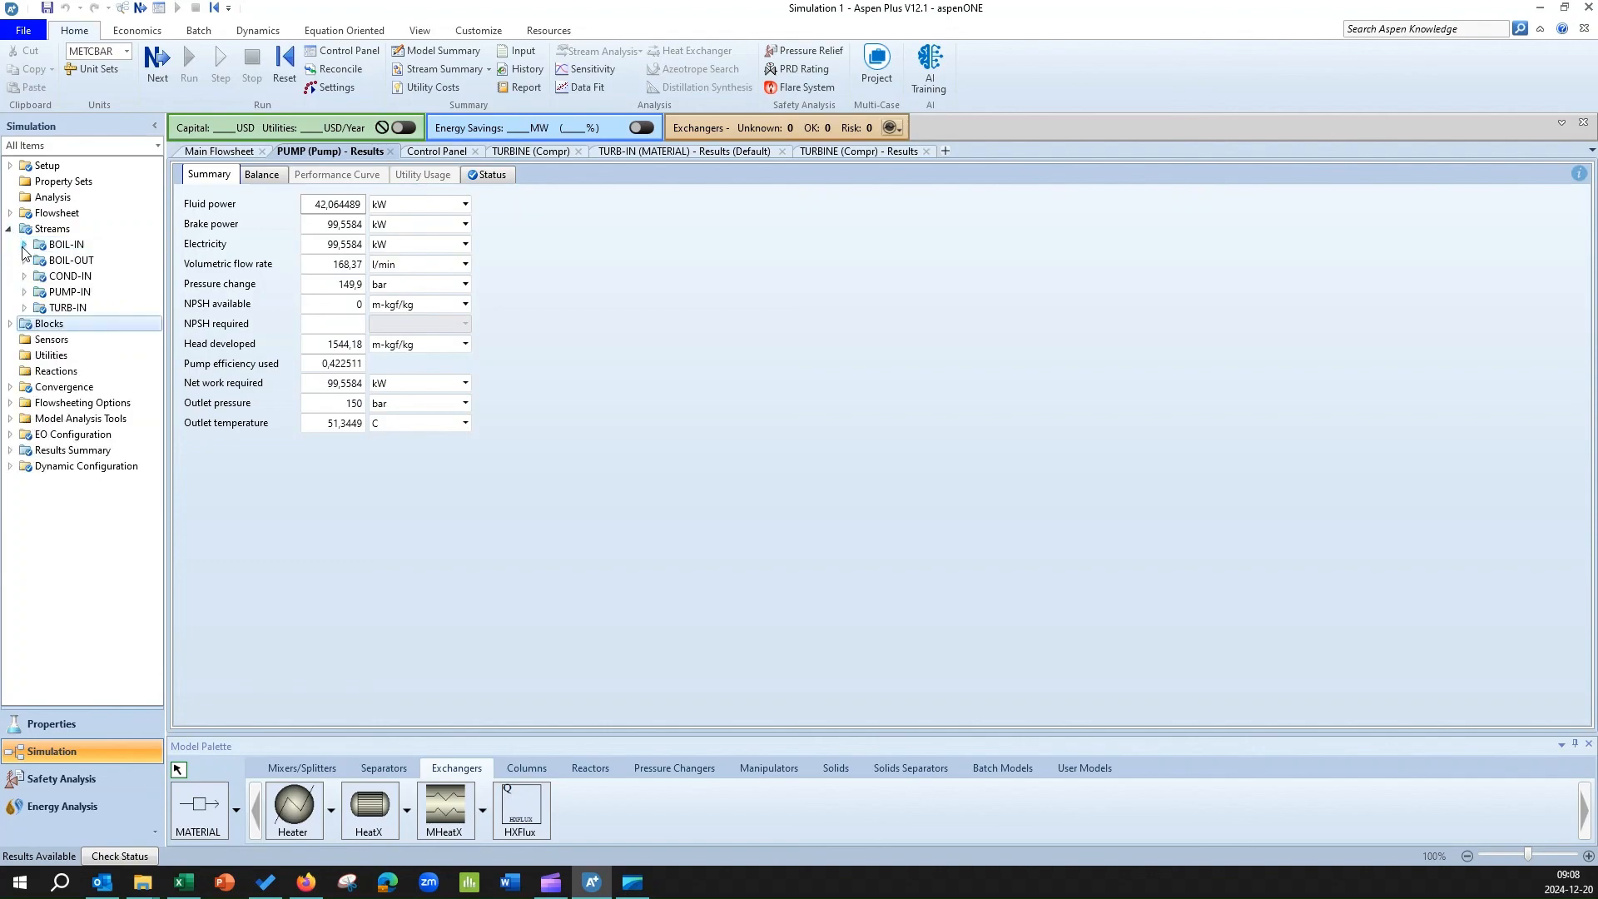
{"action": "left_click", "coordinate": [24, 245]}
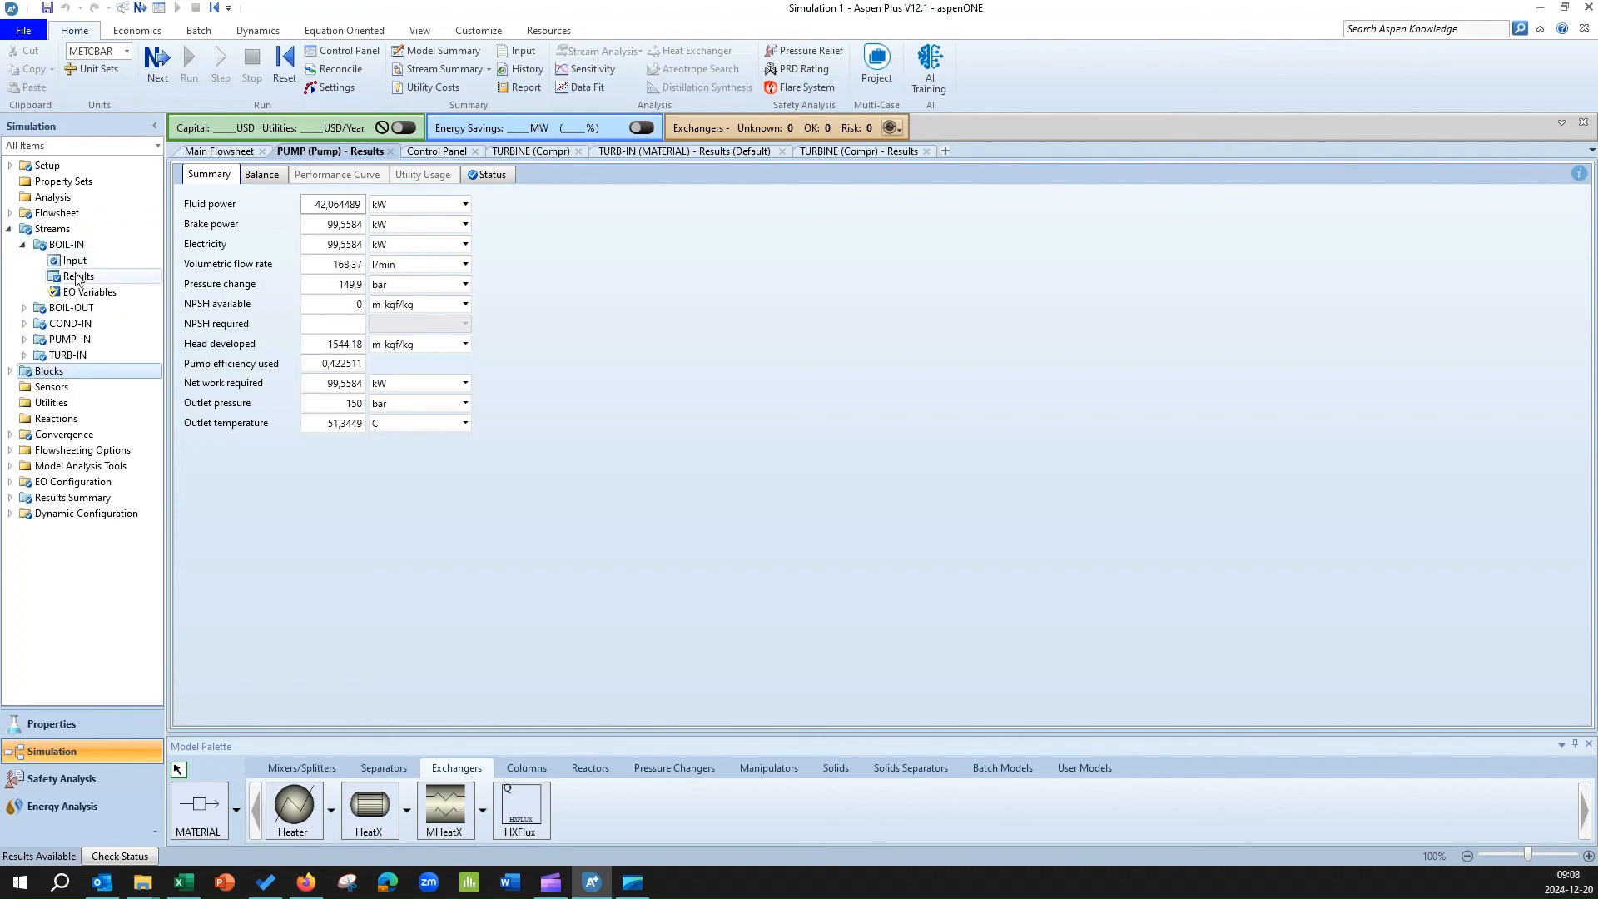
- Display the streams' temperature, pressure and vapor fraction and the blocks' heat and work on the flowsheet
{"action": "left_click", "coordinate": [221, 151]}
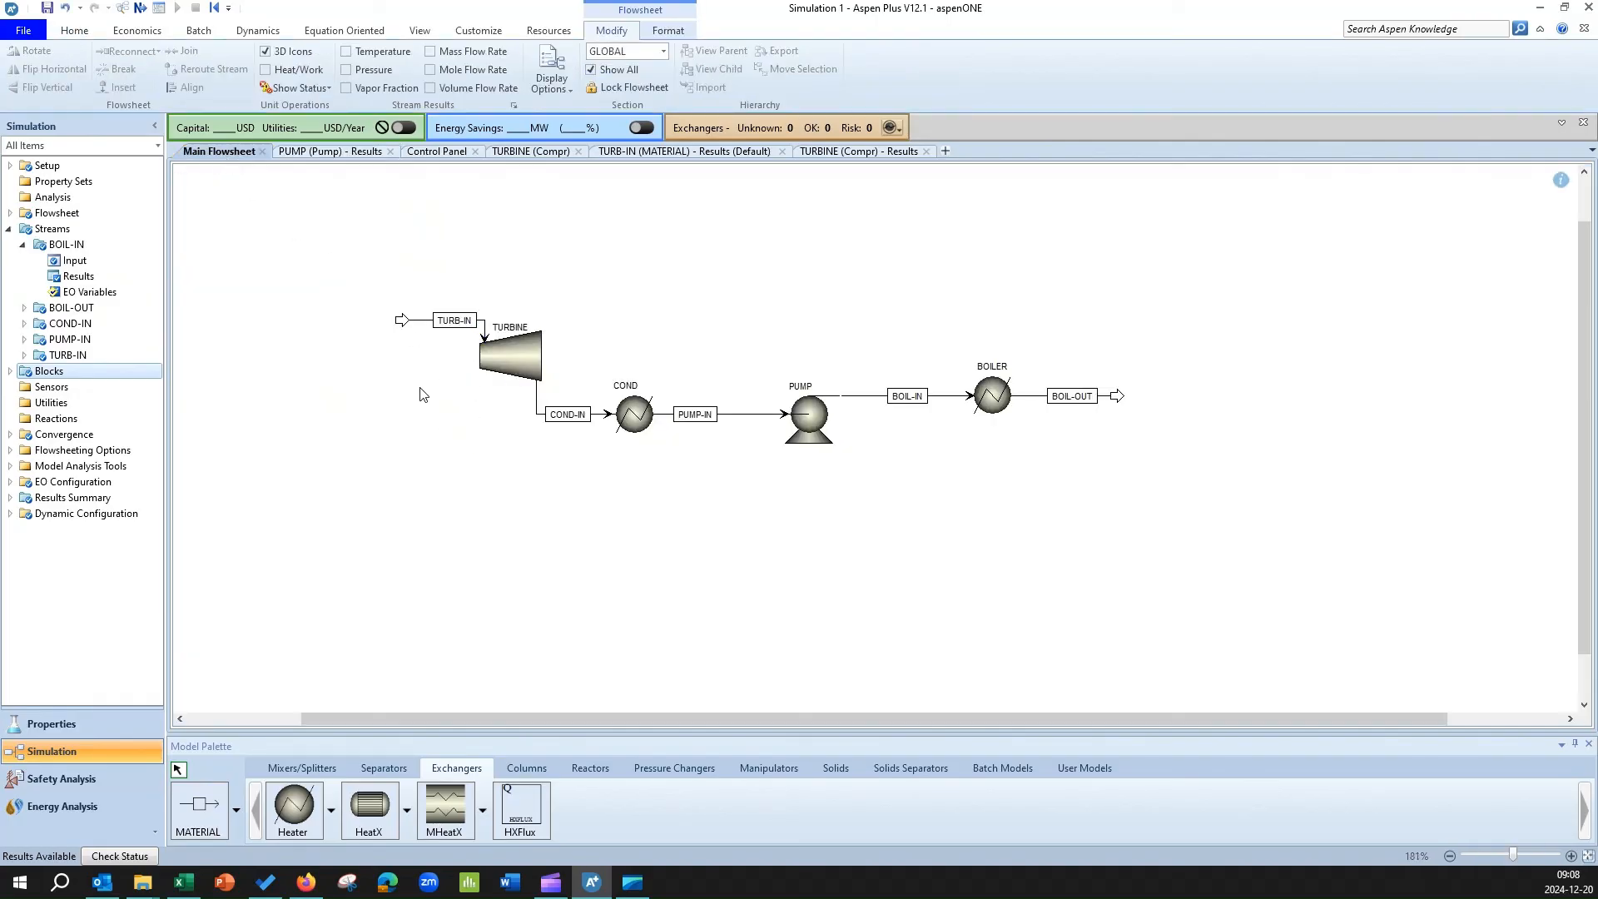
{"action": "left_click", "coordinate": [346, 51]}
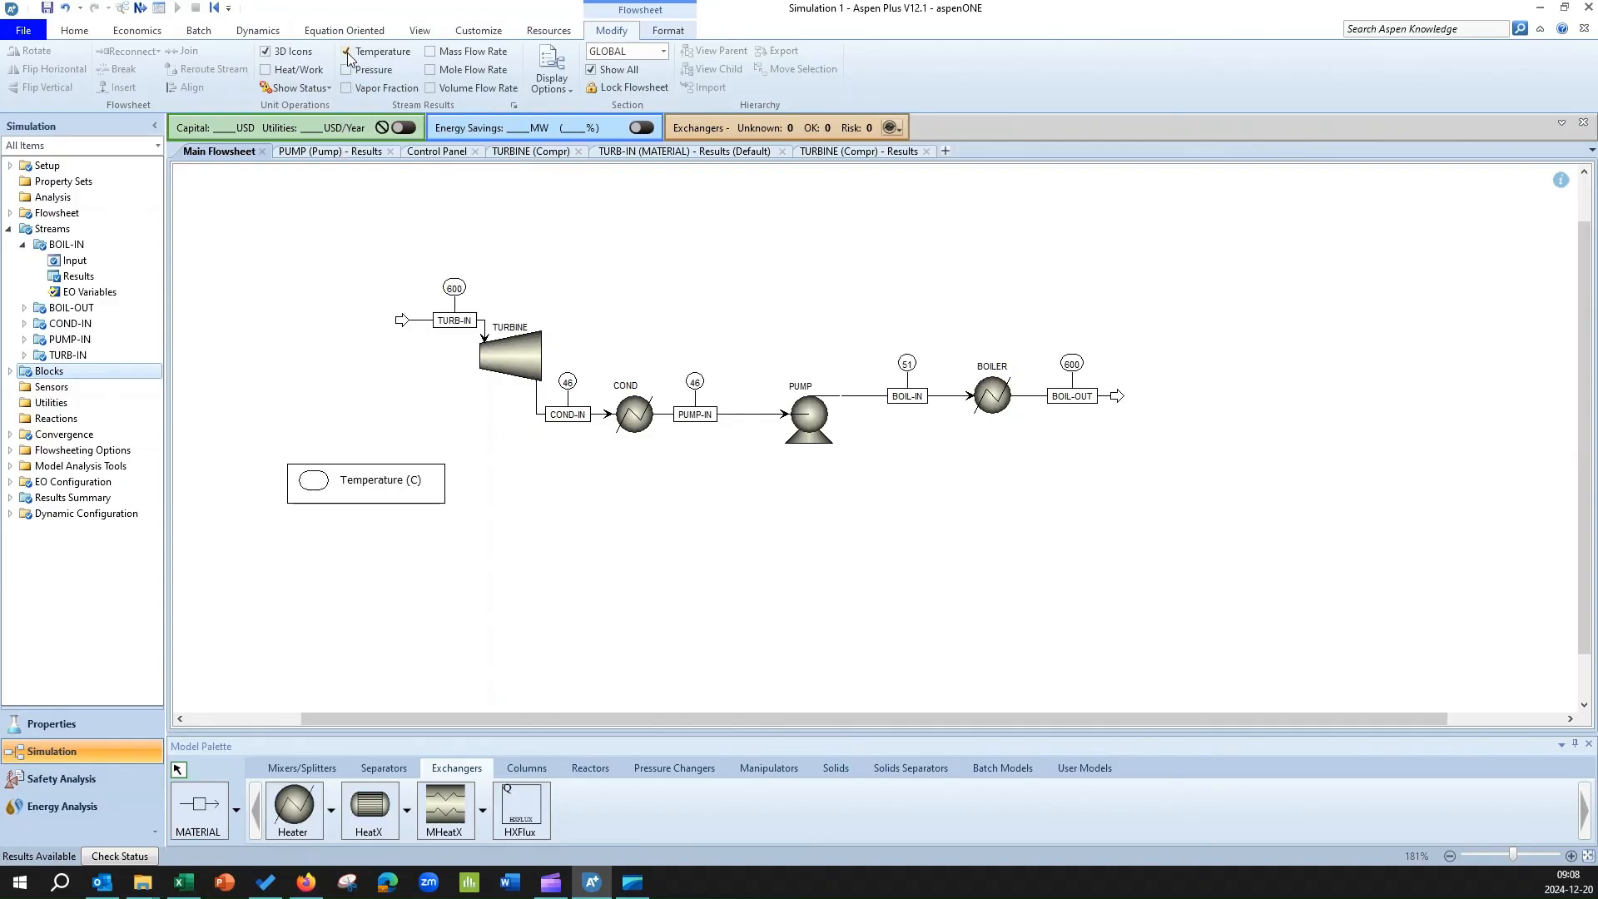
{"action": "left_click", "coordinate": [347, 52]}
{"action": "left_click", "coordinate": [349, 71]}
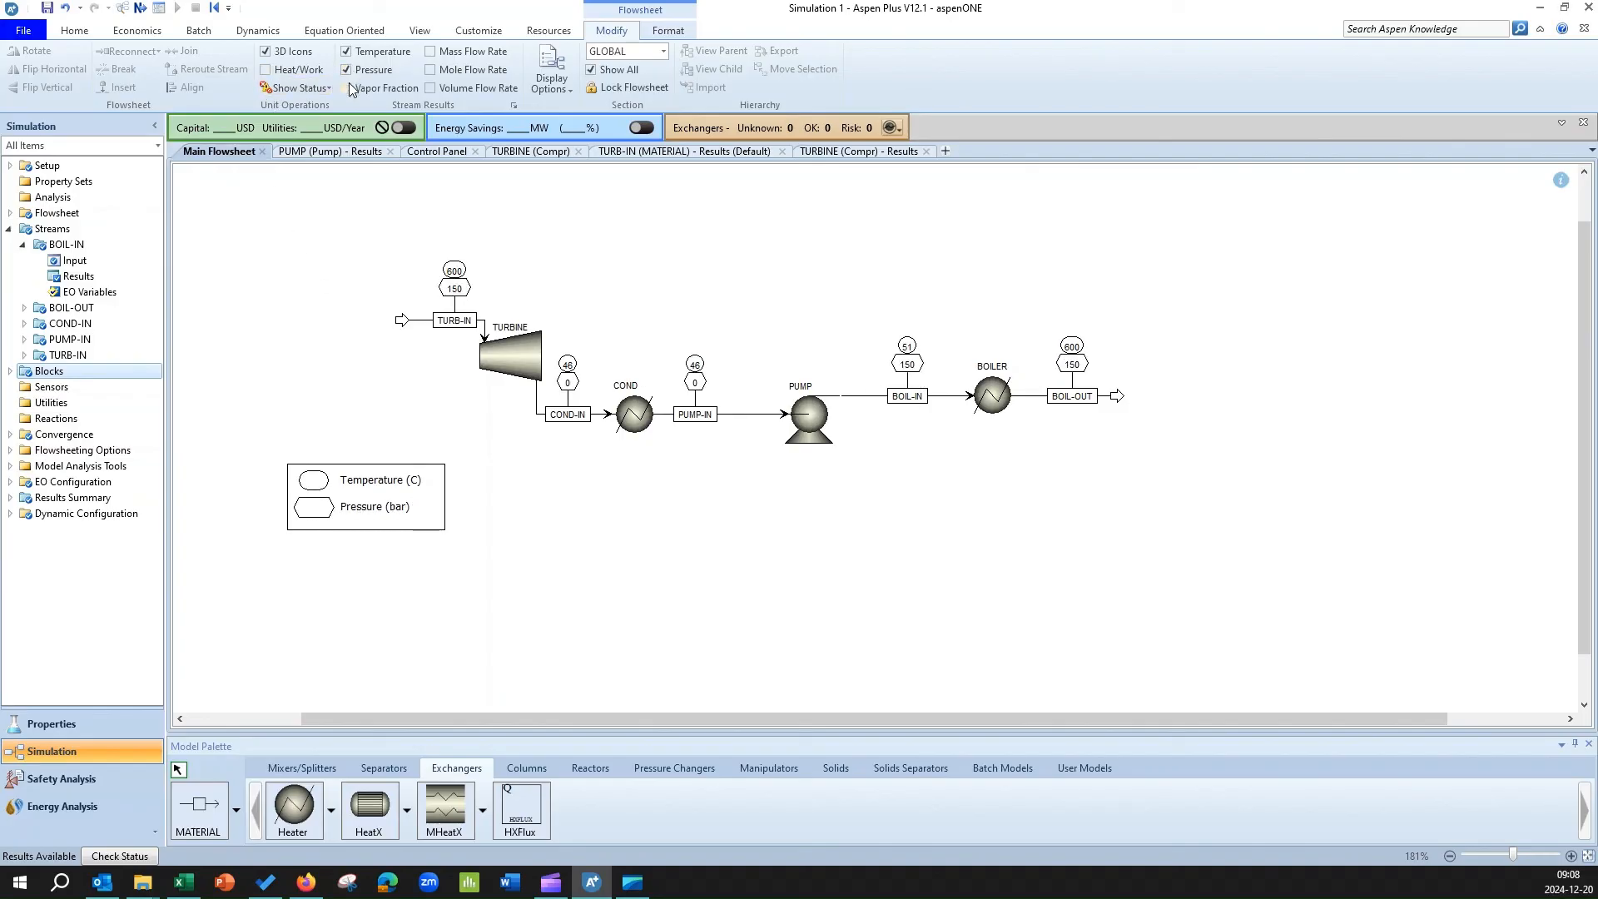
{"action": "left_click", "coordinate": [346, 89]}
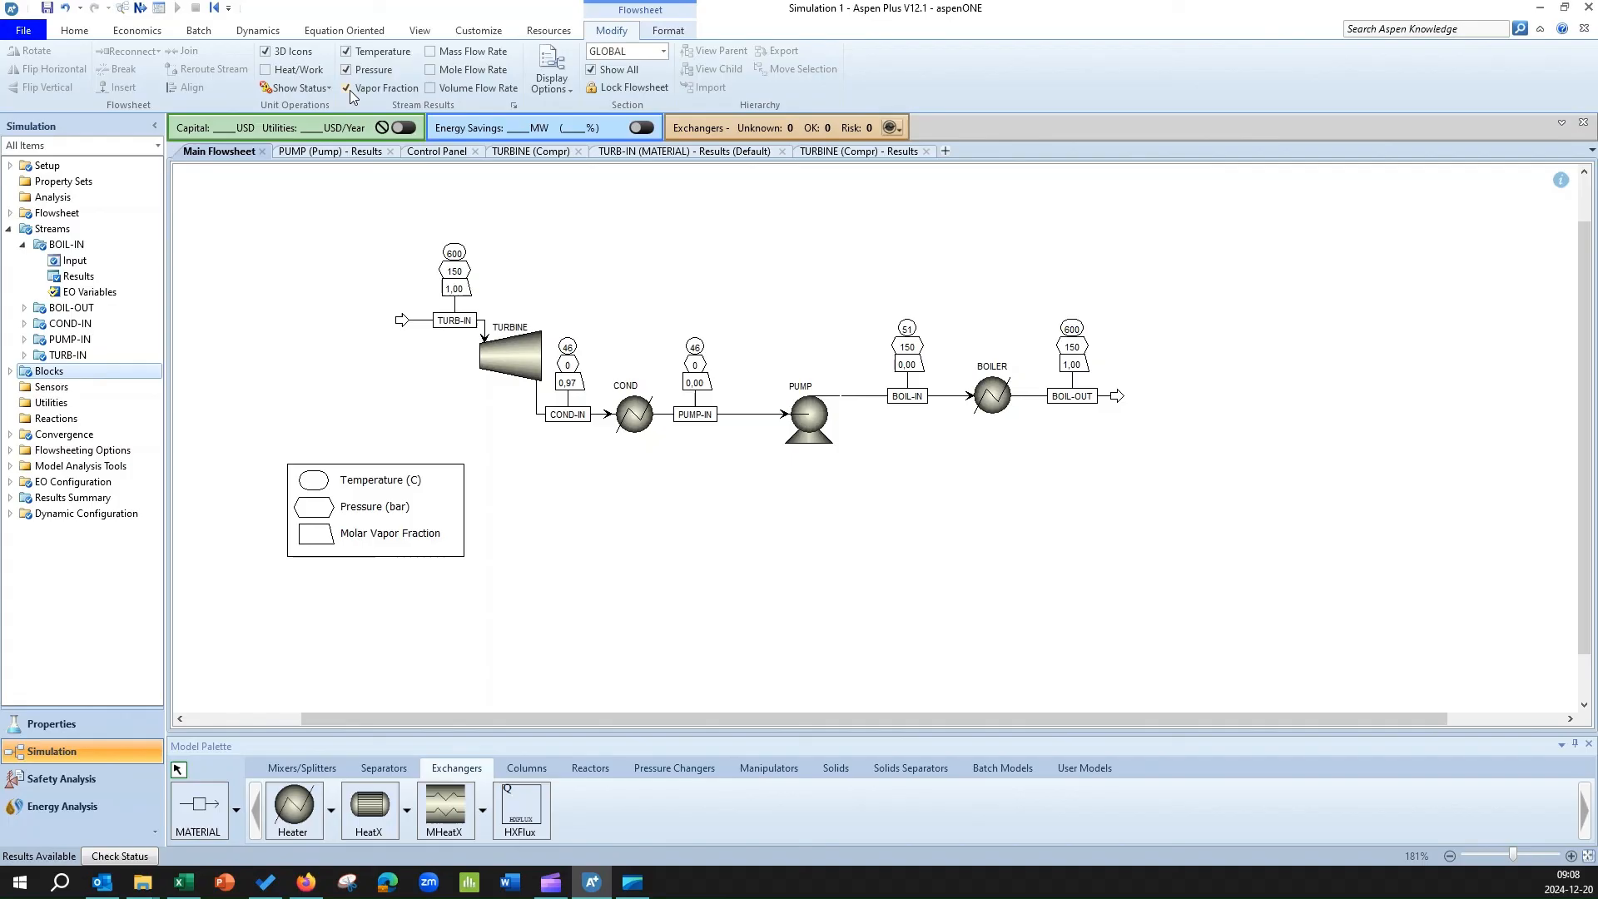
{"action": "left_click", "coordinate": [265, 70]}
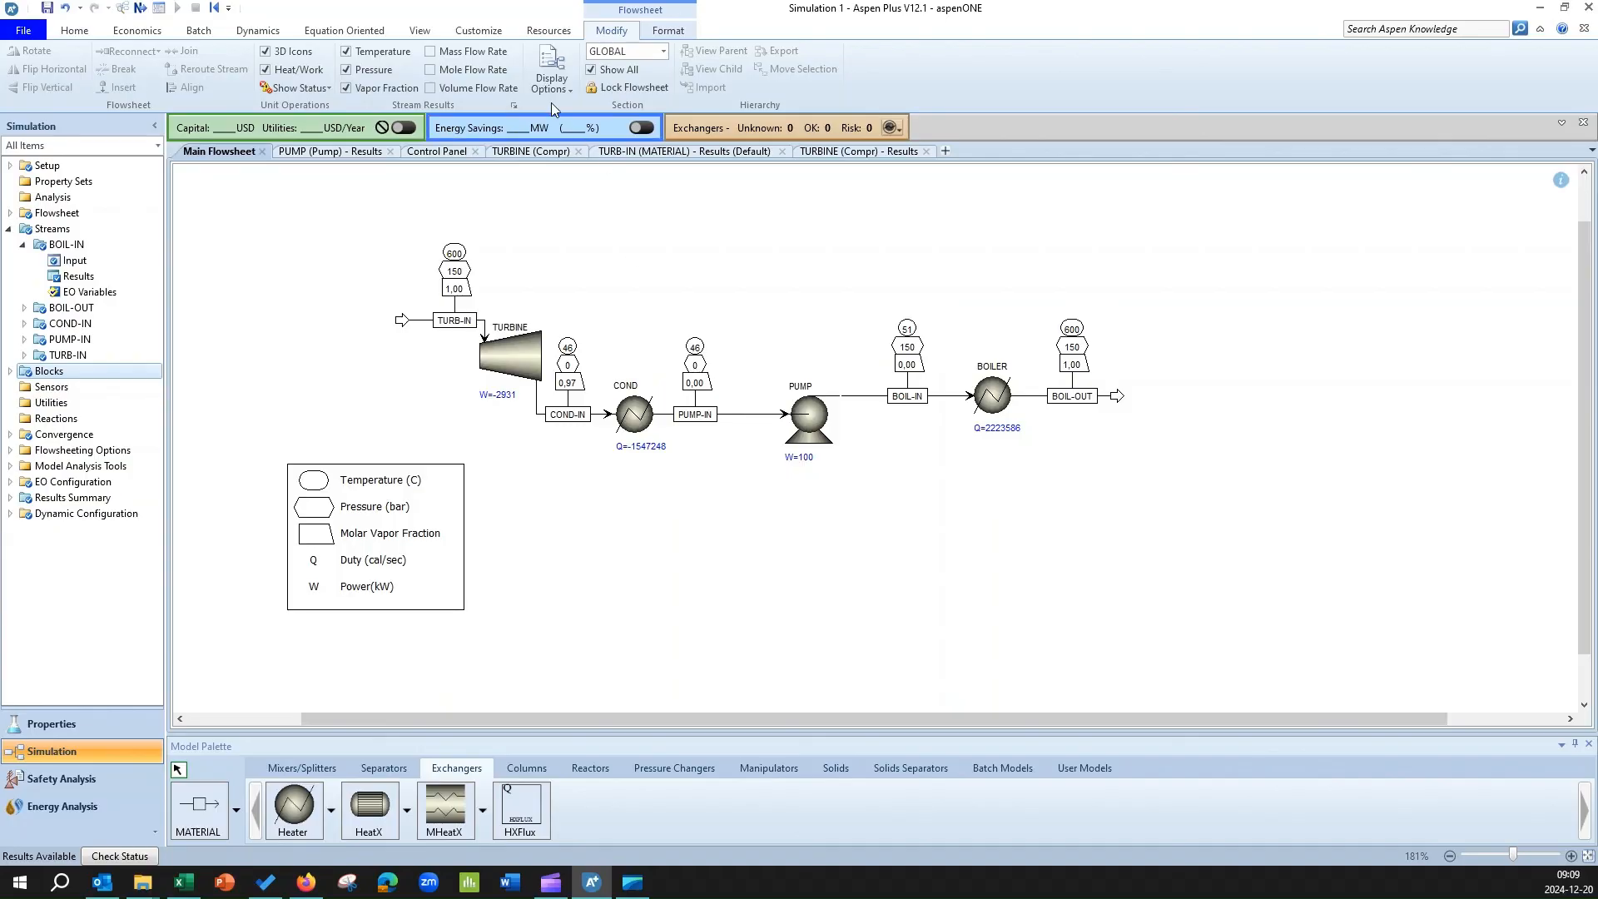
{"action": "left_click", "coordinate": [347, 90]}
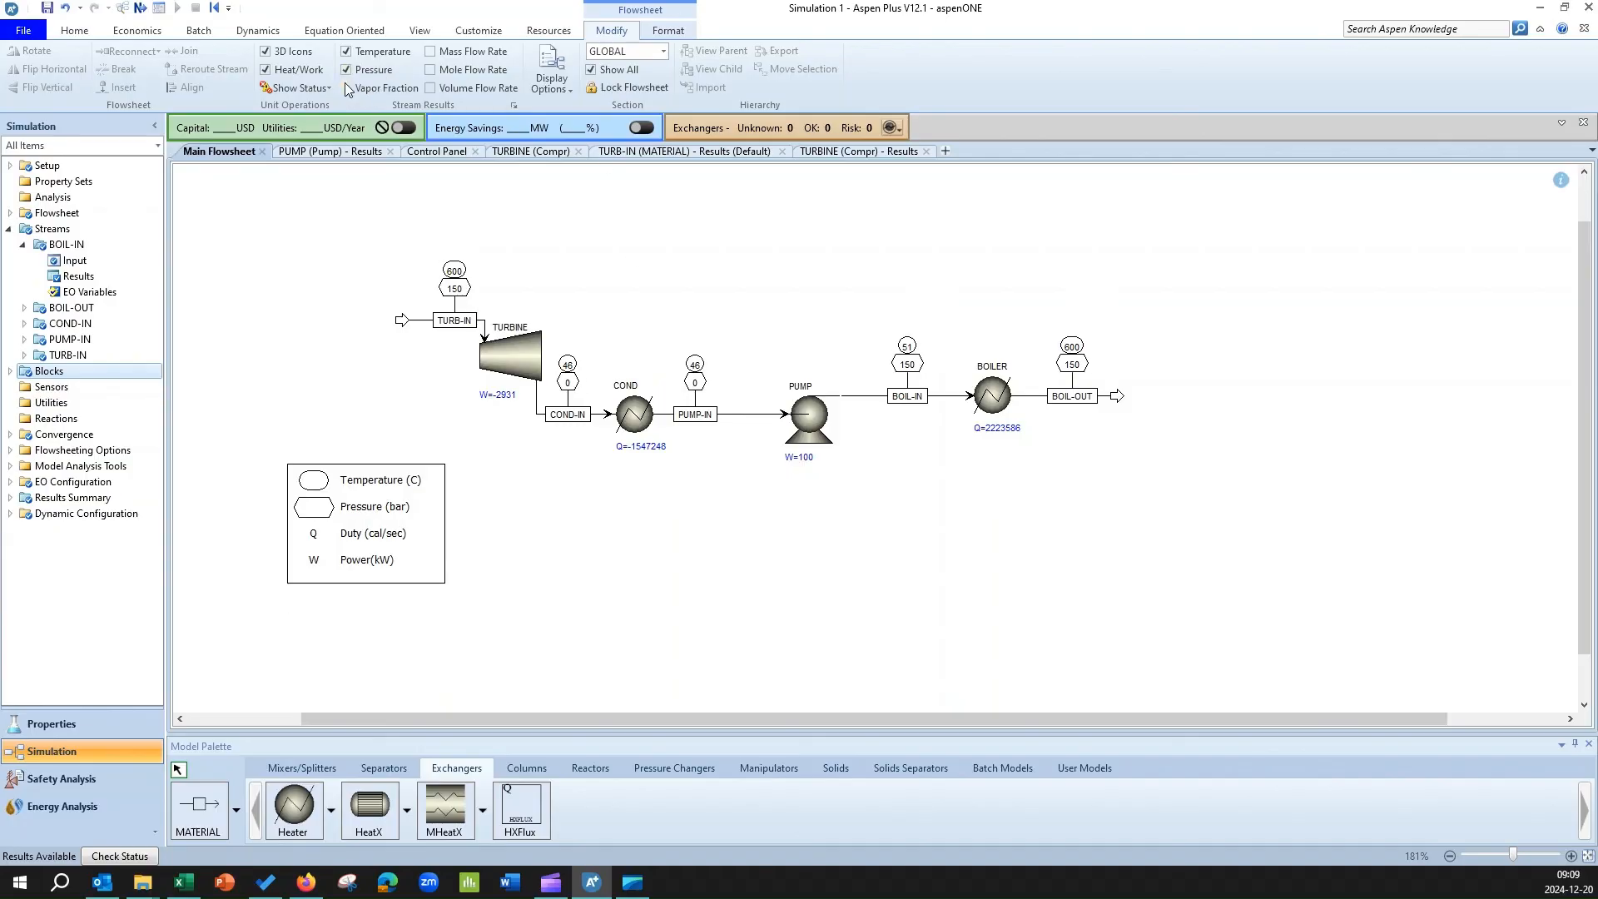
{"action": "left_click", "coordinate": [347, 89]}
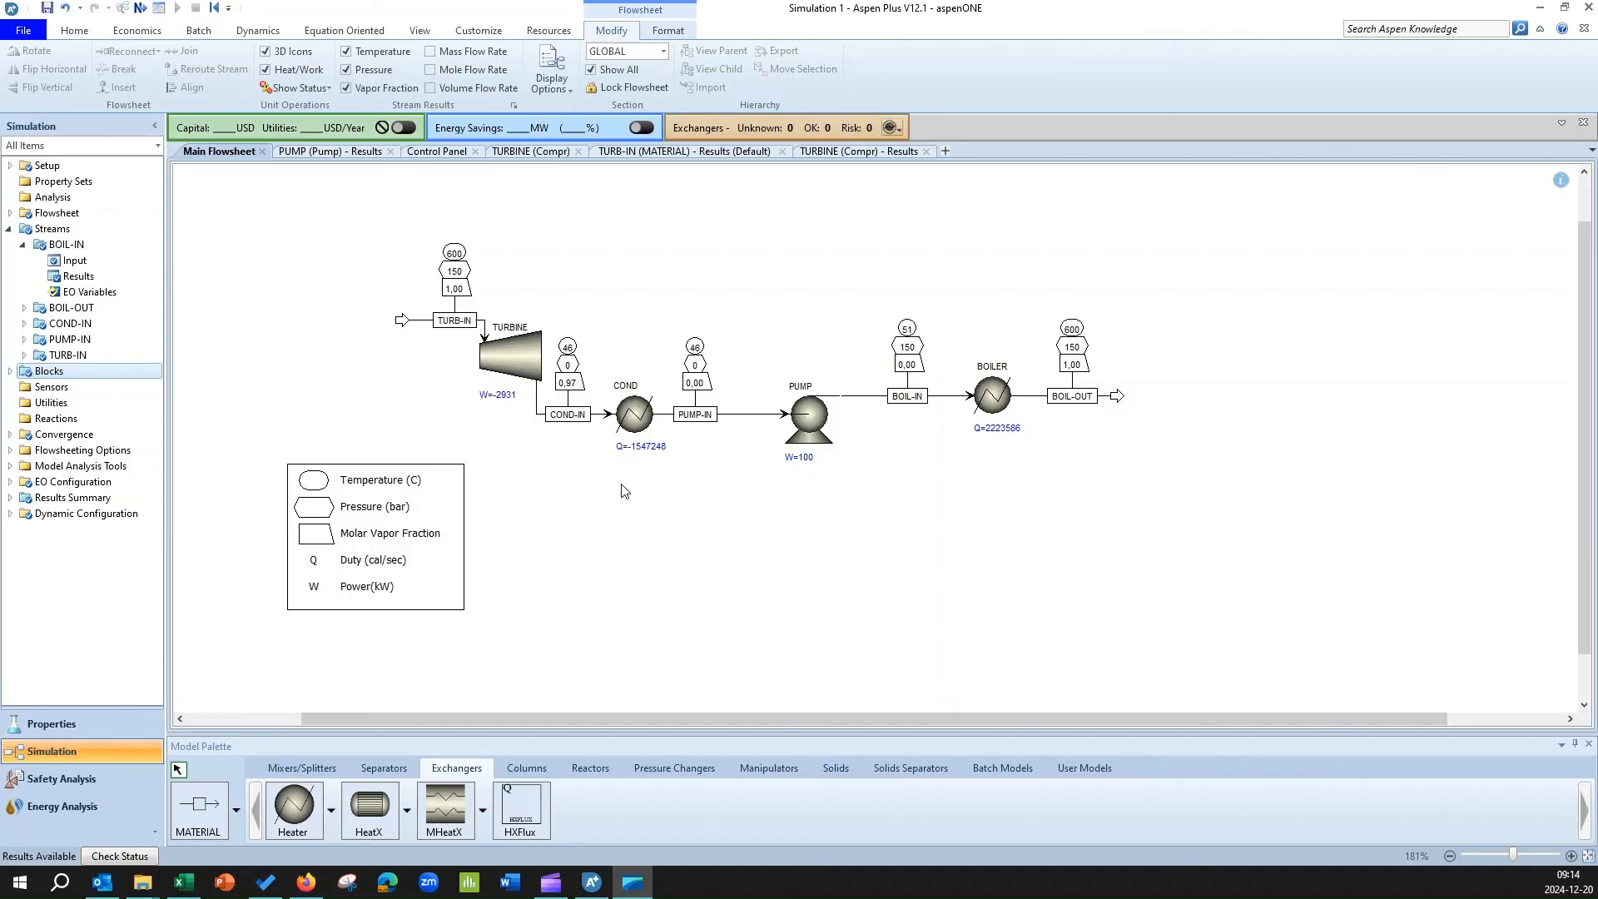
- Expand the Flowsheeting Options in the navigation tree
{"action": "left_click", "coordinate": [10, 450]}
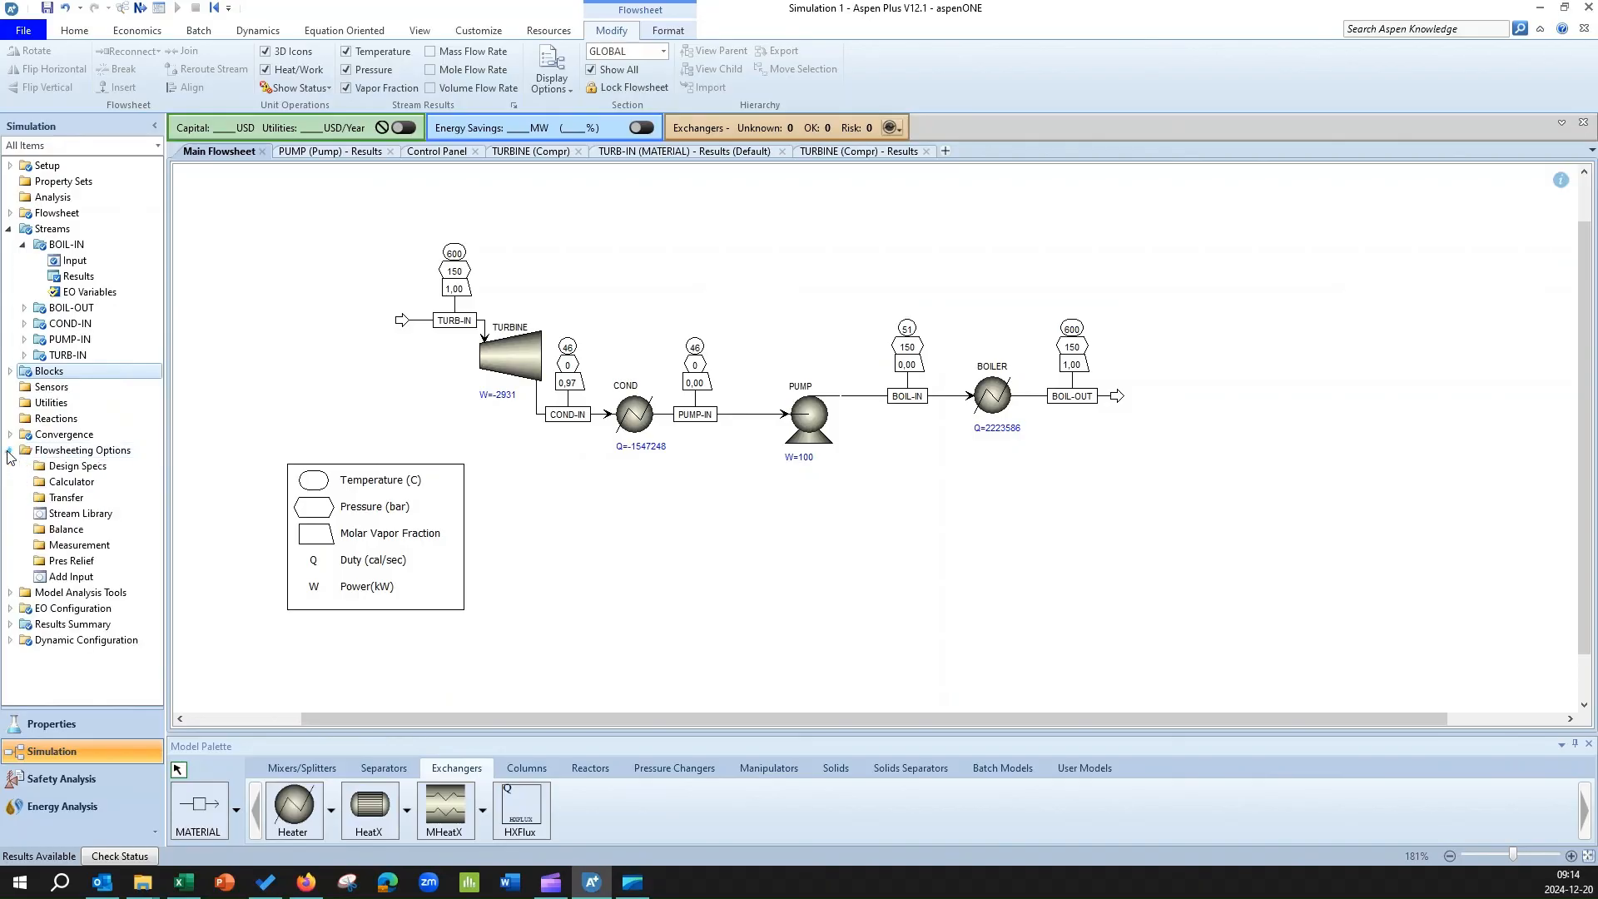